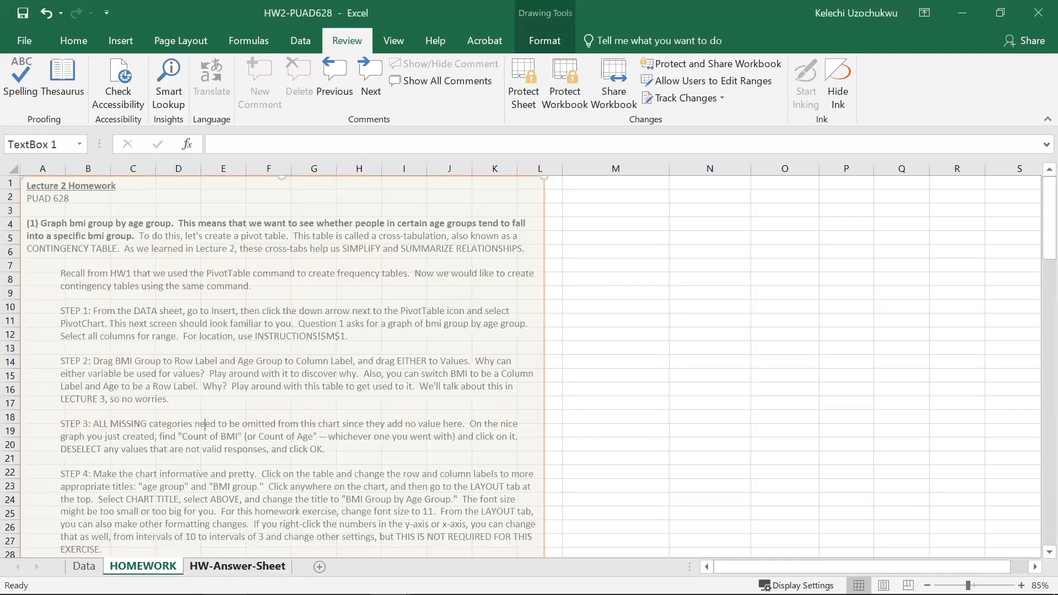
- Look through the HW-Answer-Sheet, Data and HOMEWORK worksheets to see how the assignment is laid out
left_click(234, 569)
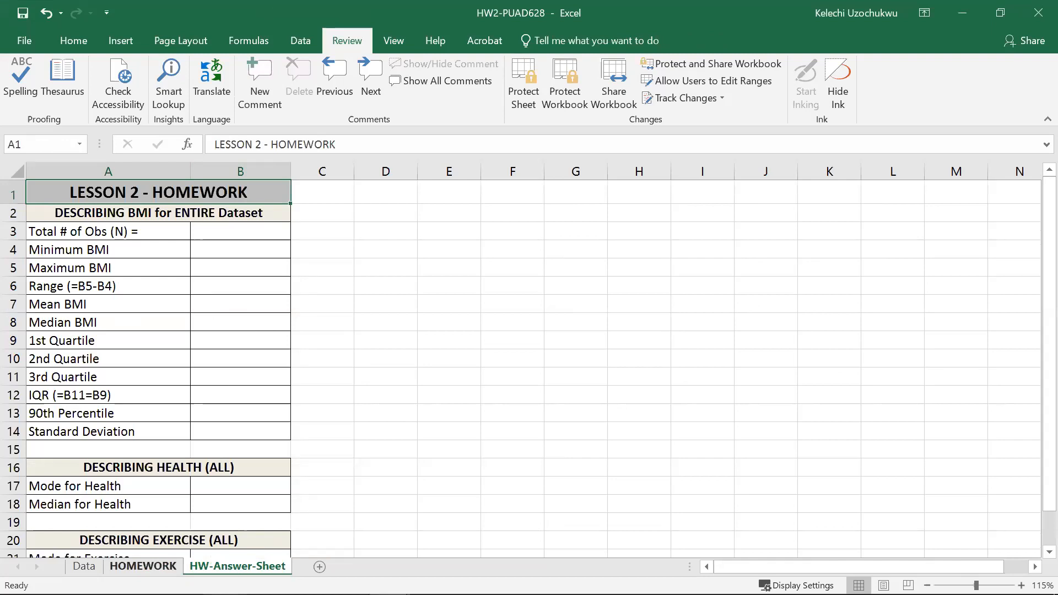
left_click(142, 566)
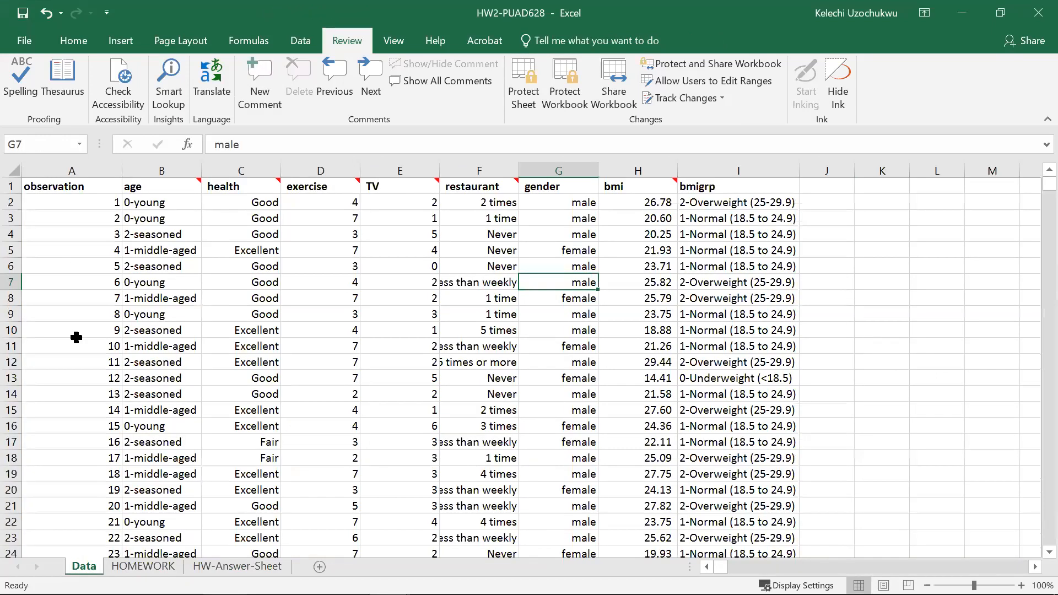
left_click(84, 566)
key("ctrl+Page_Down")
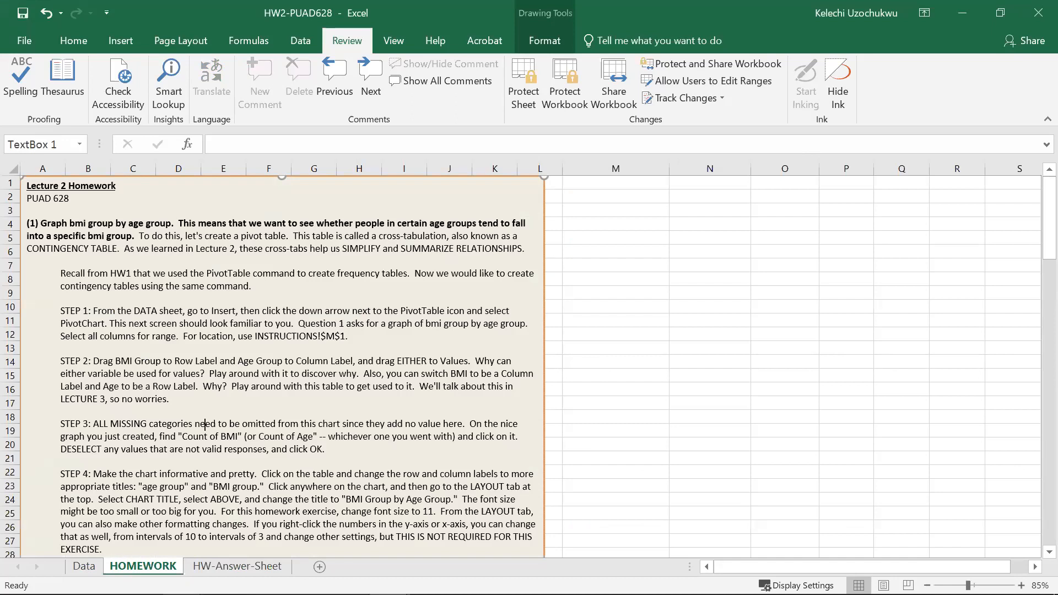
left_click(238, 566)
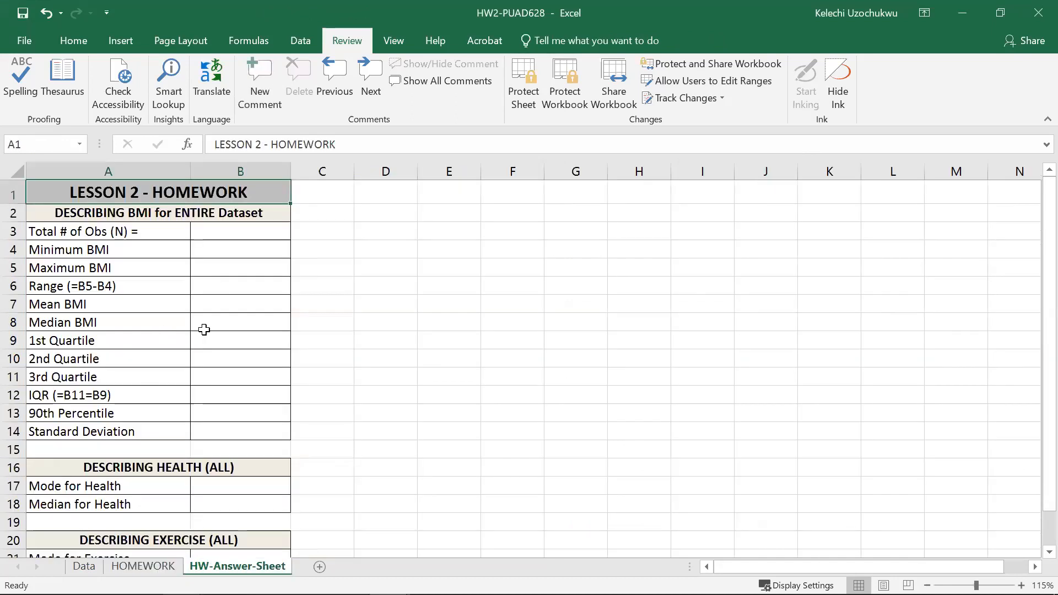
left_click(143, 566)
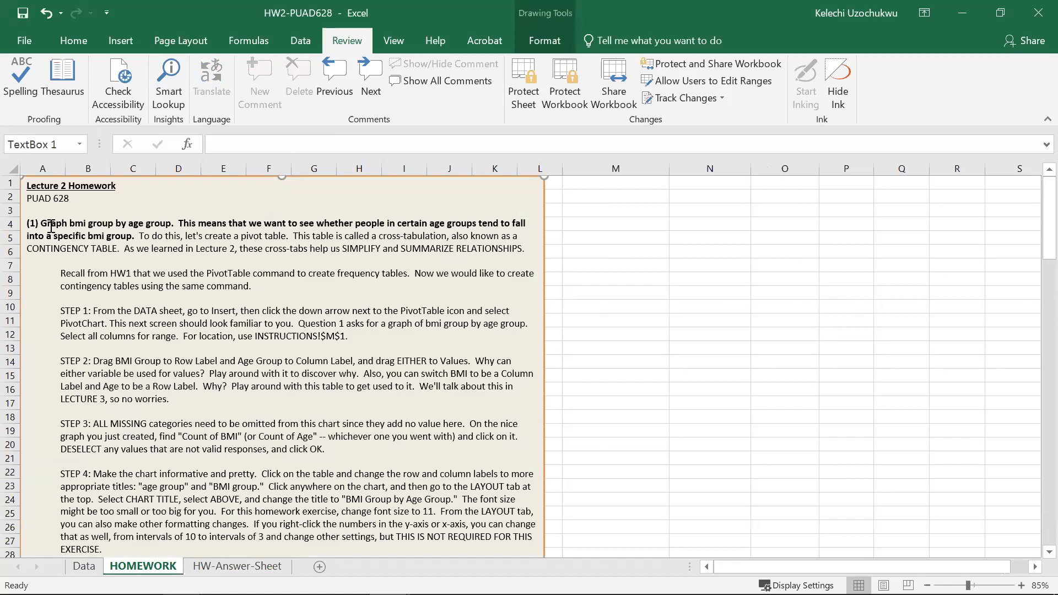
- Examine question 1 on graphing BMI group by age group and compare the bmi and bmigrp columns in the Data sheet
left_click_drag(42, 223, 167, 222)
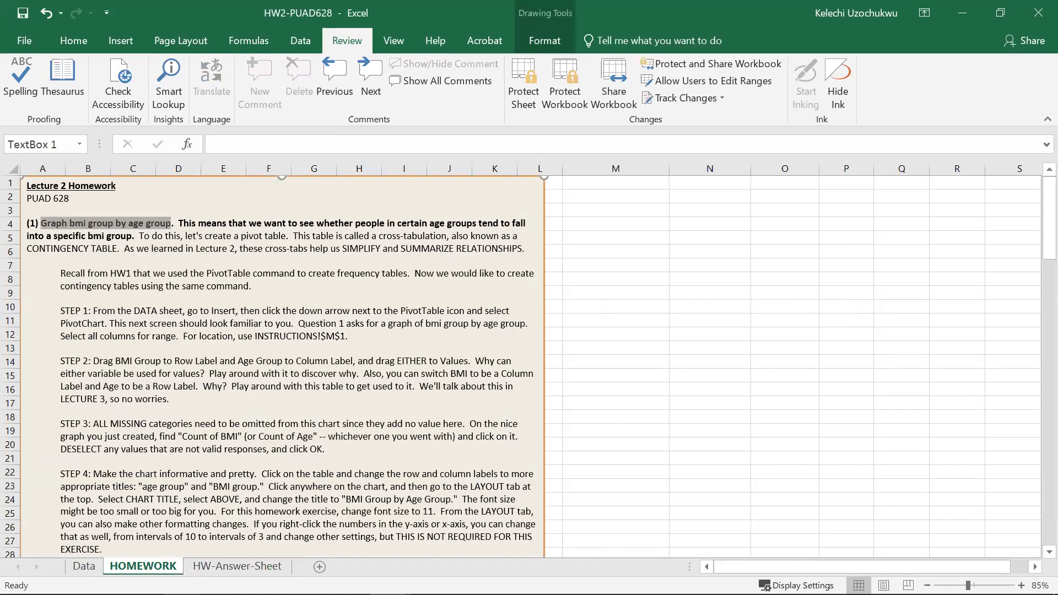
key("ctrl+Page_Up")
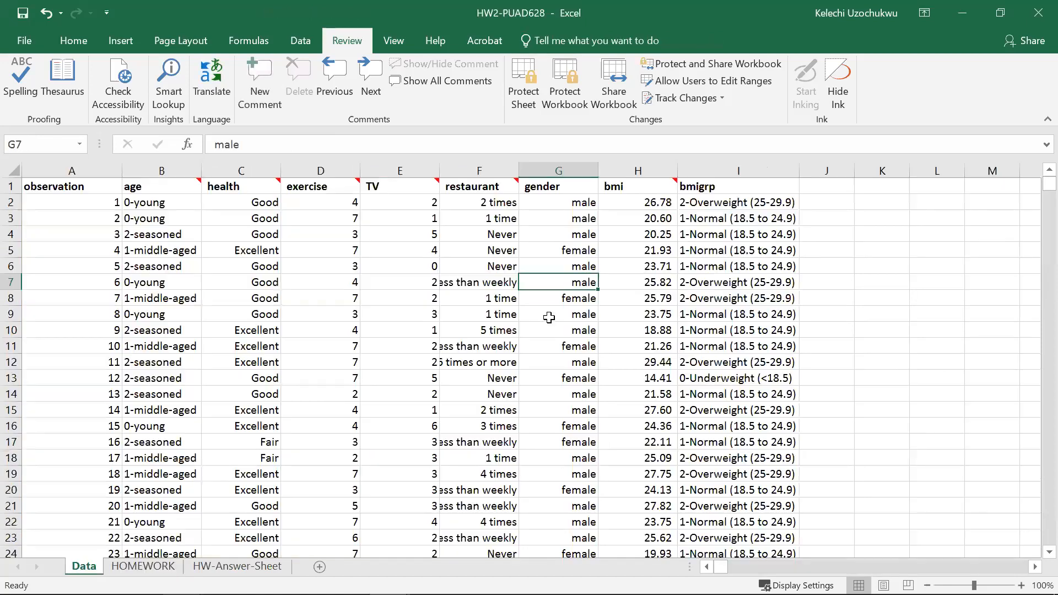
left_click(645, 170)
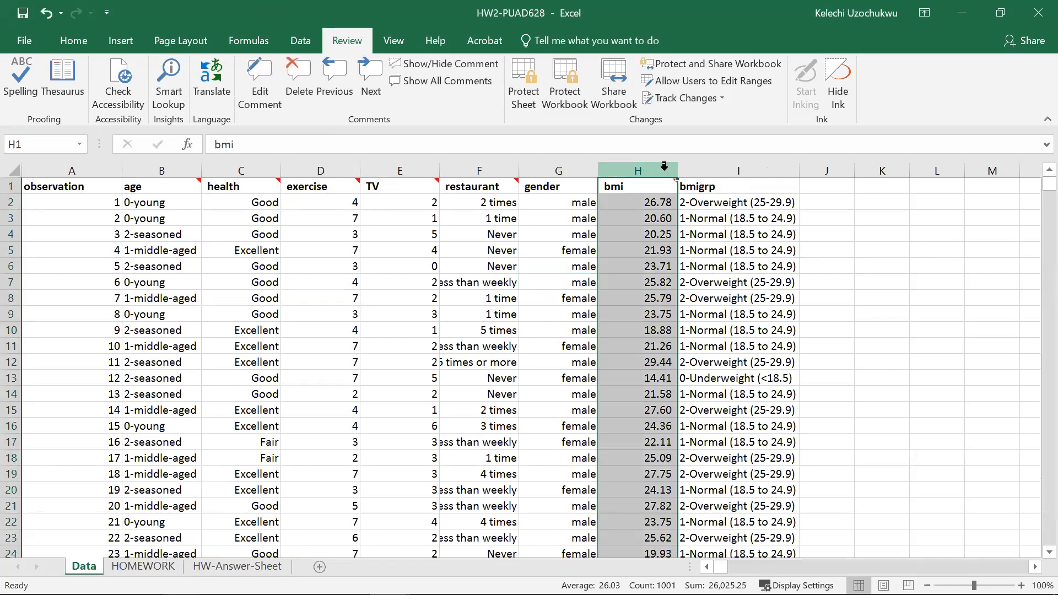
left_click(750, 167)
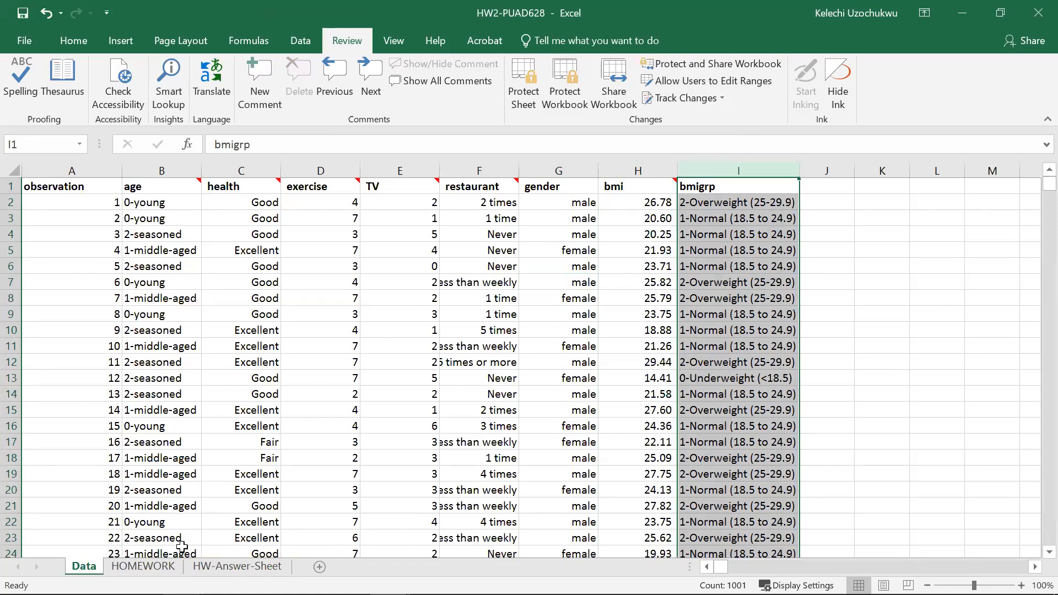
left_click(143, 566)
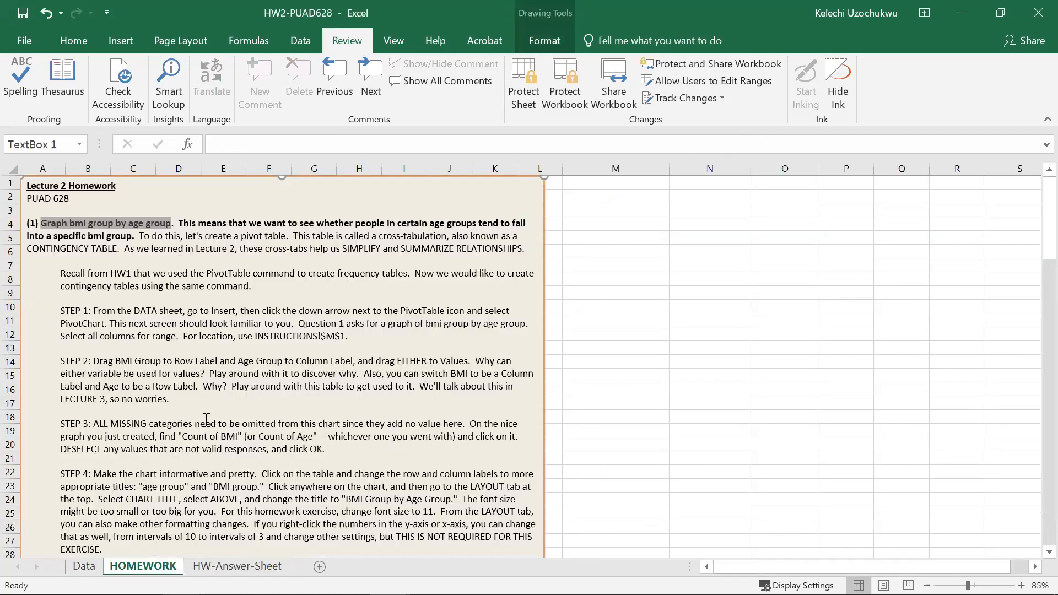
- Read the question 1 steps on the HOMEWORK sheet, including the PivotChart instructions, source range and output cell M1
left_click(311, 255)
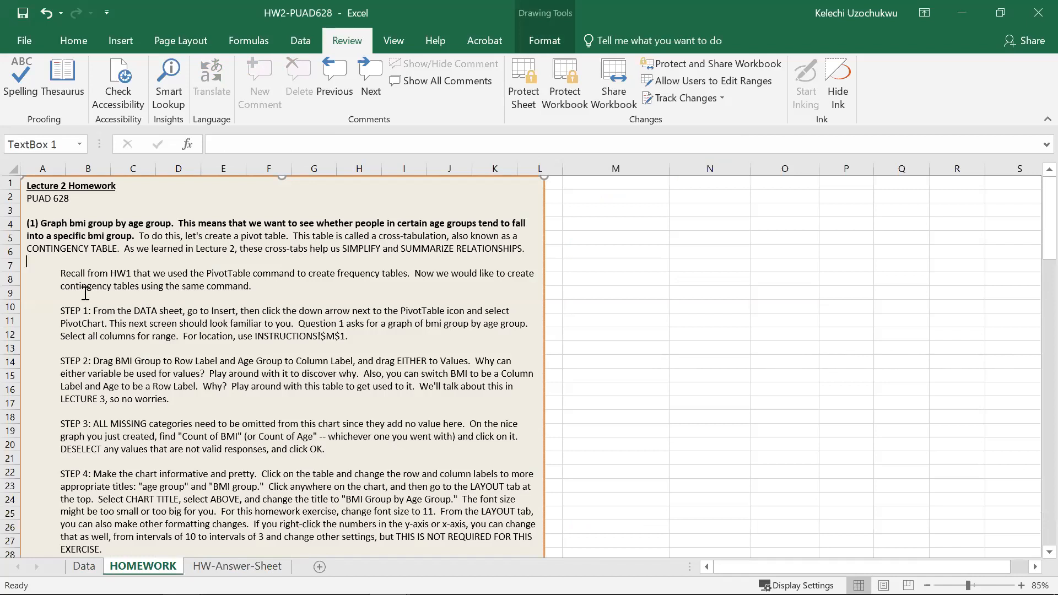
left_click_drag(53, 273, 479, 544)
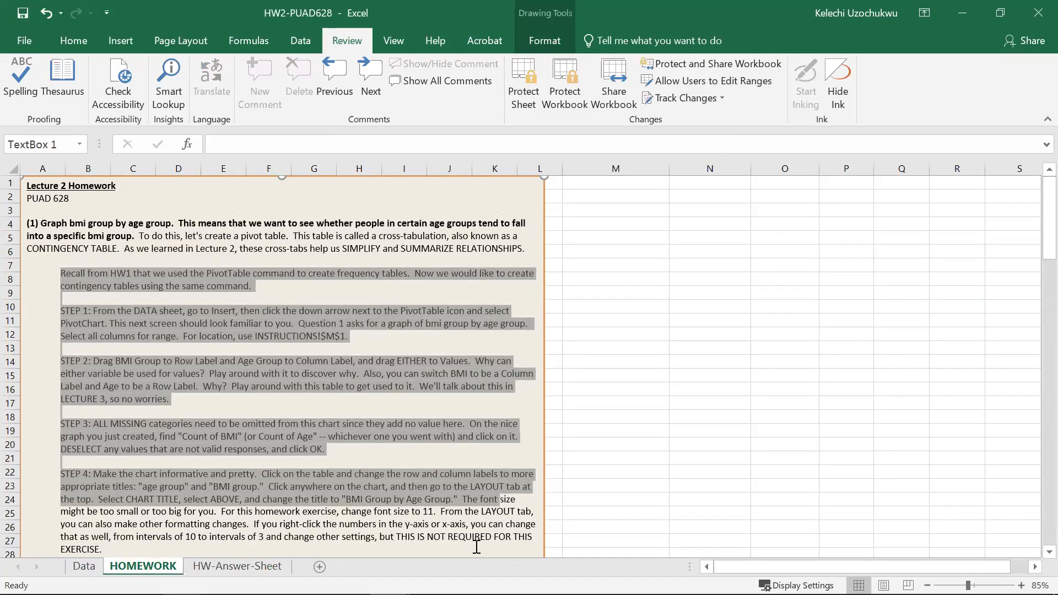
left_click(636, 474)
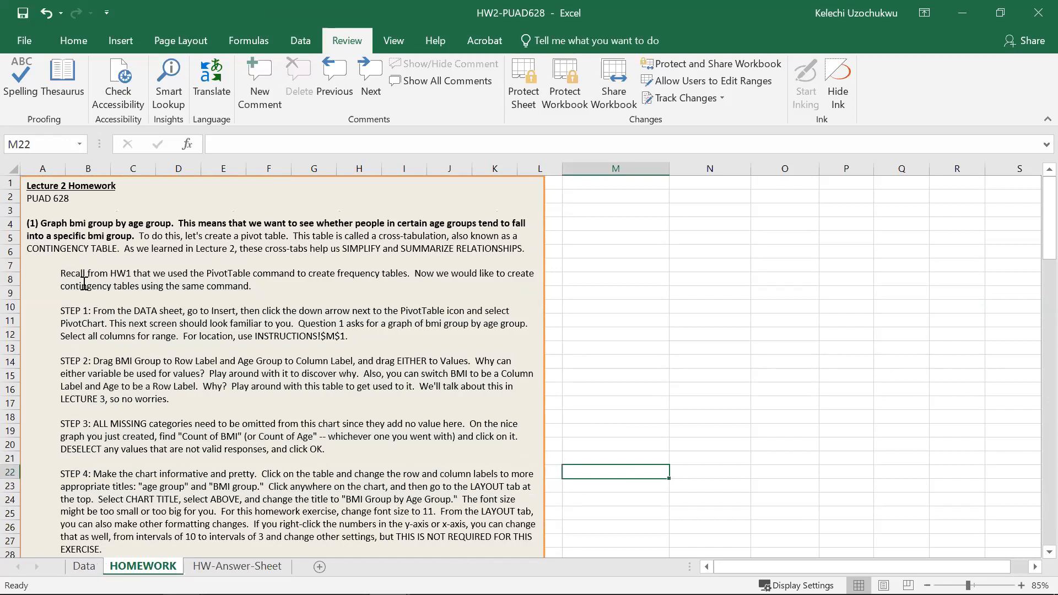
left_click_drag(61, 273, 430, 276)
left_click(425, 323)
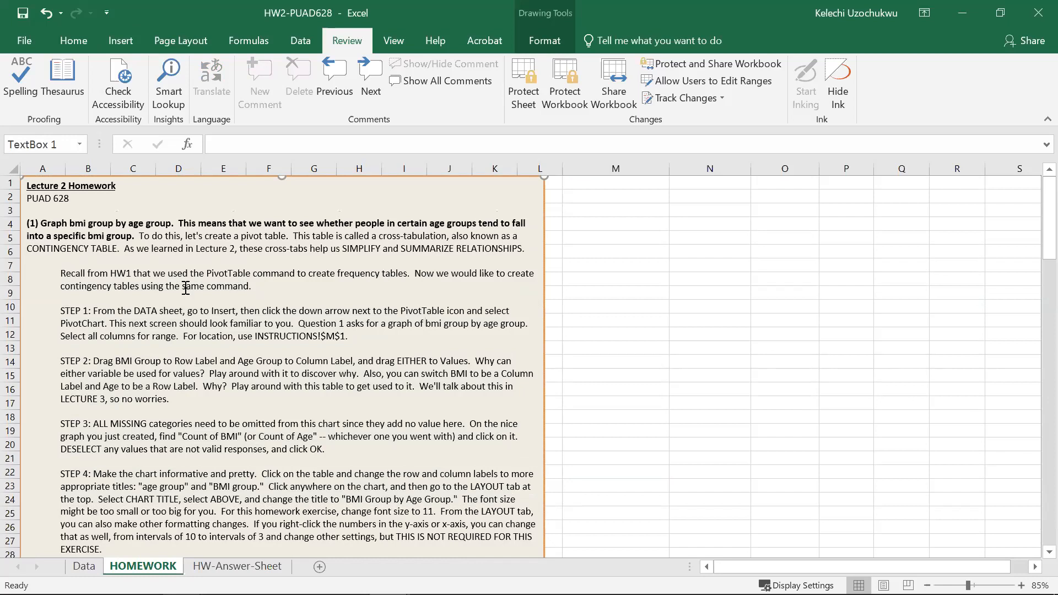
left_click_drag(194, 311, 363, 336)
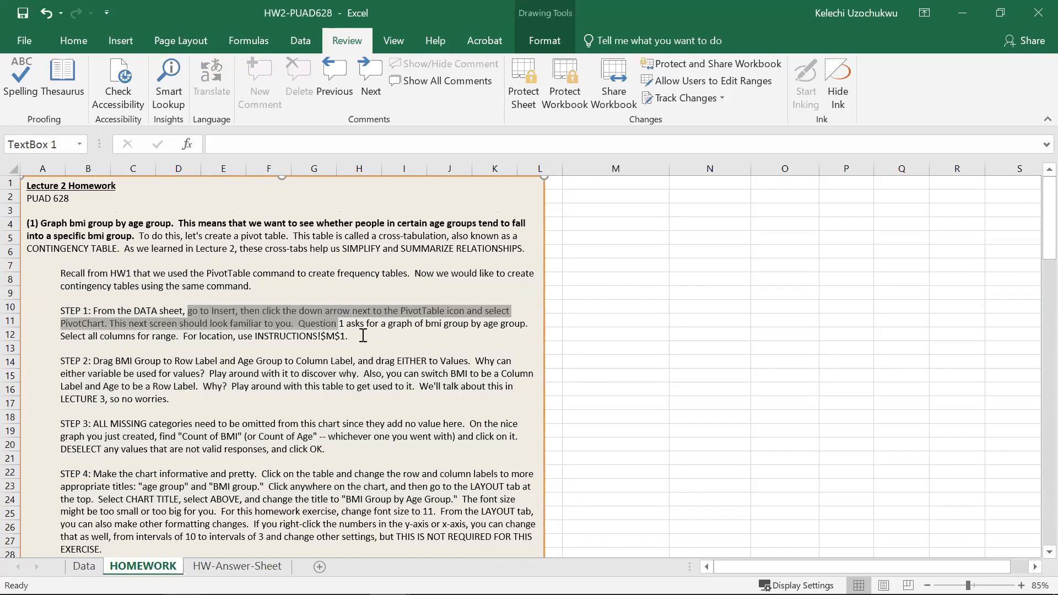
left_click(348, 336)
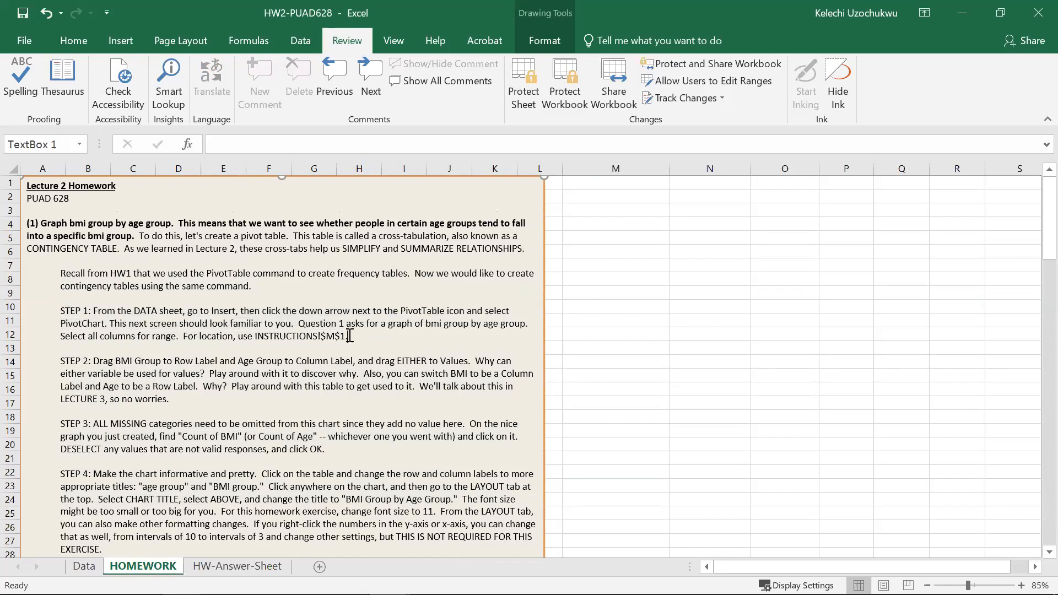
left_click(615, 188)
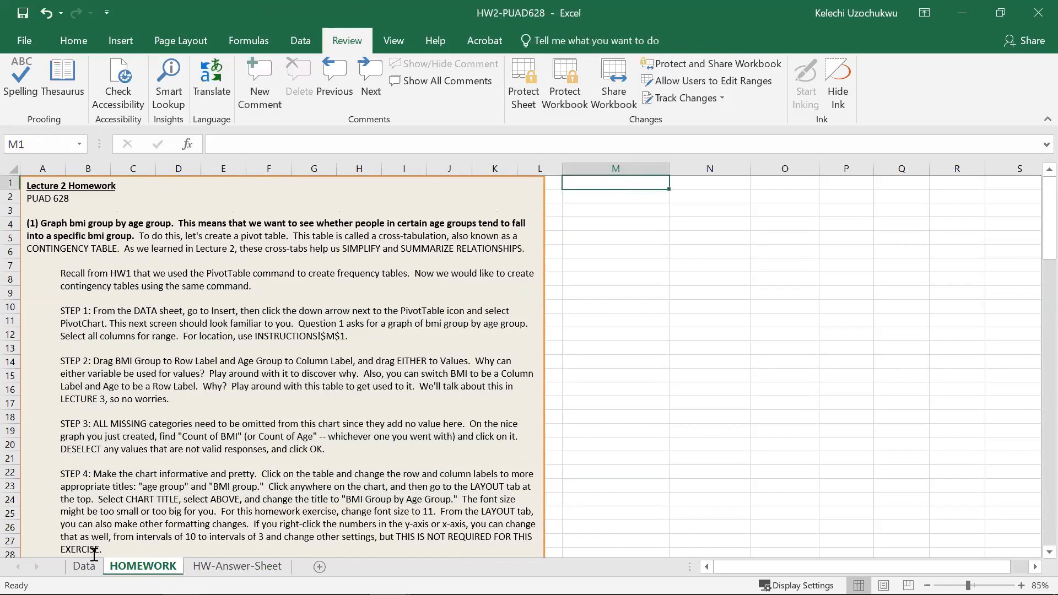
- From the Data sheet, start a combined PivotChart and PivotTable with columns B to I (Data!$B:$I) as the source range
left_click(83, 566)
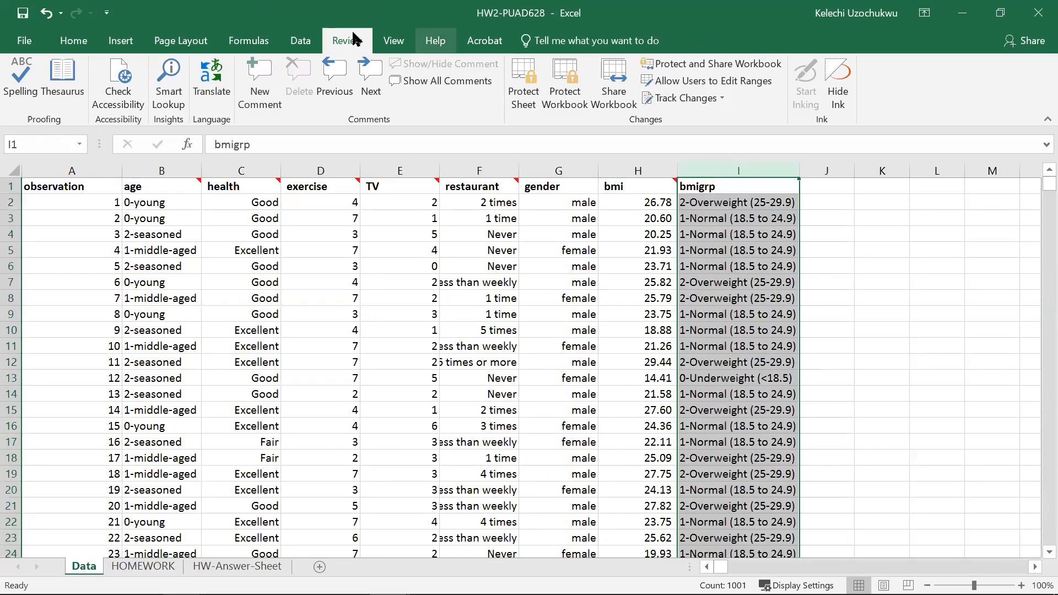
left_click(297, 37)
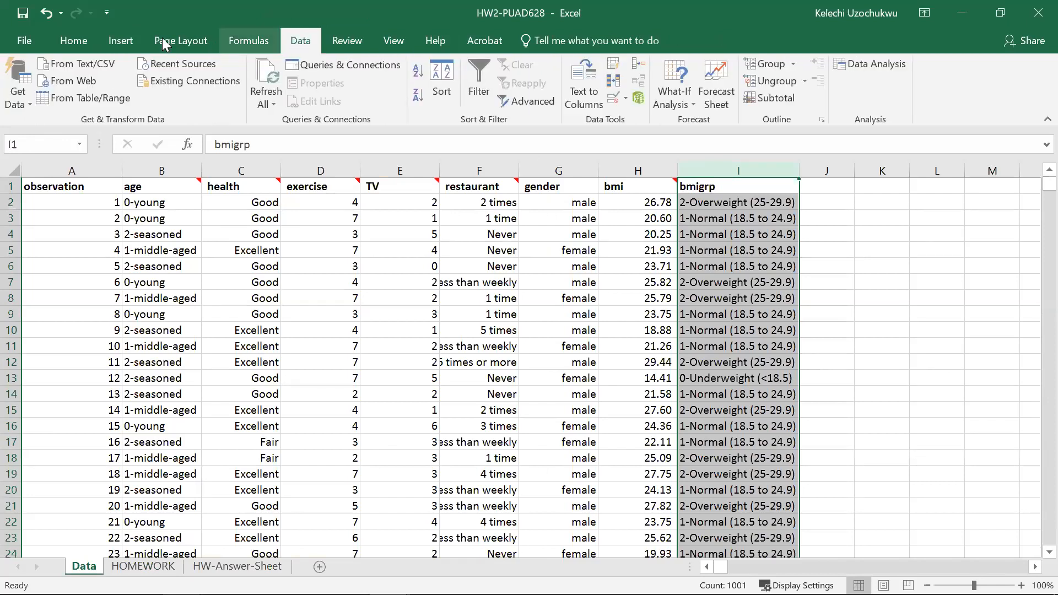
left_click(126, 39)
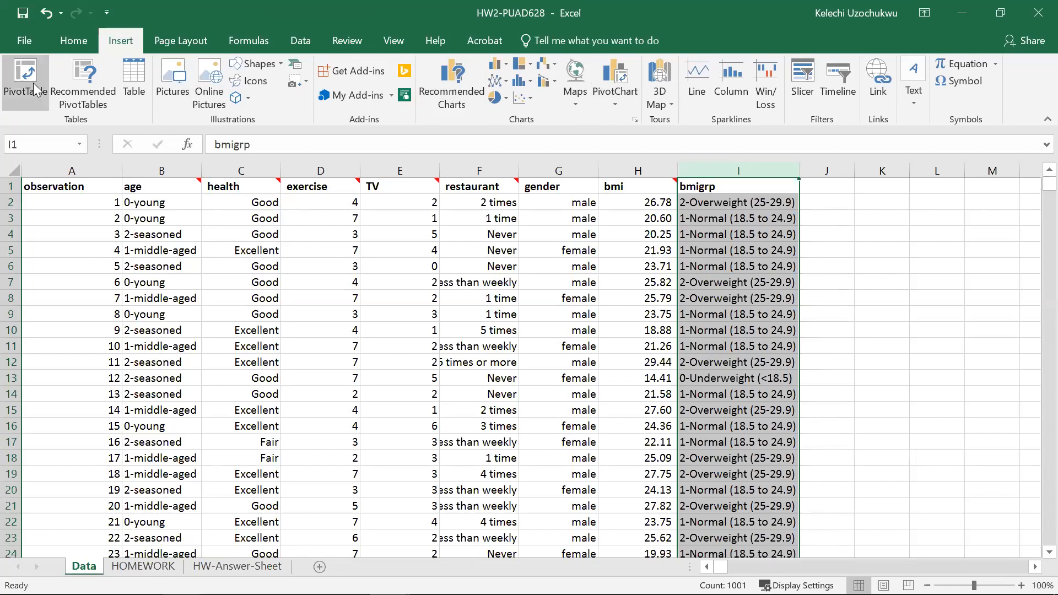
left_click(628, 105)
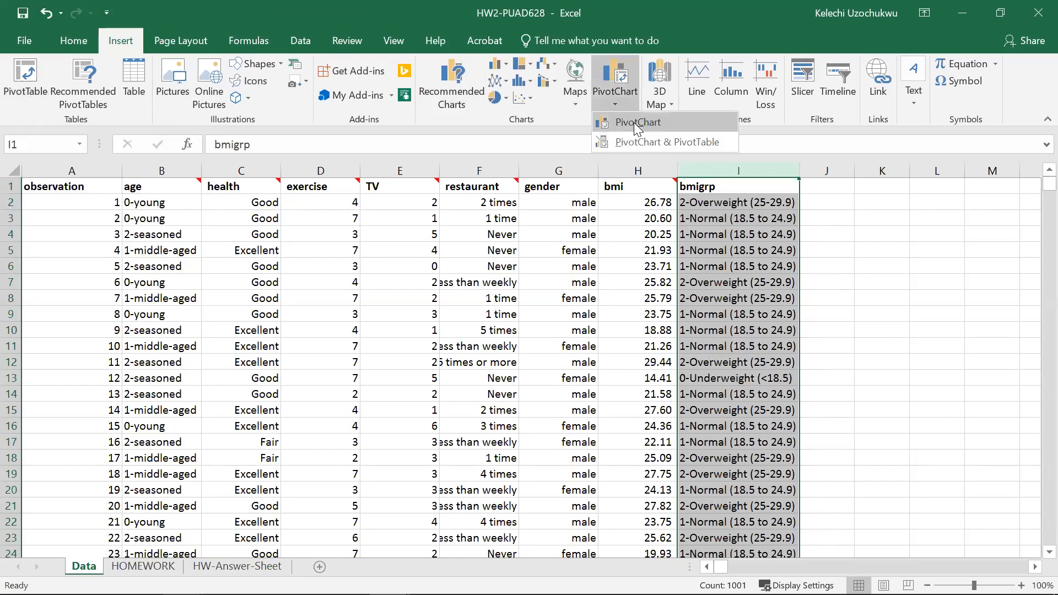
left_click(620, 142)
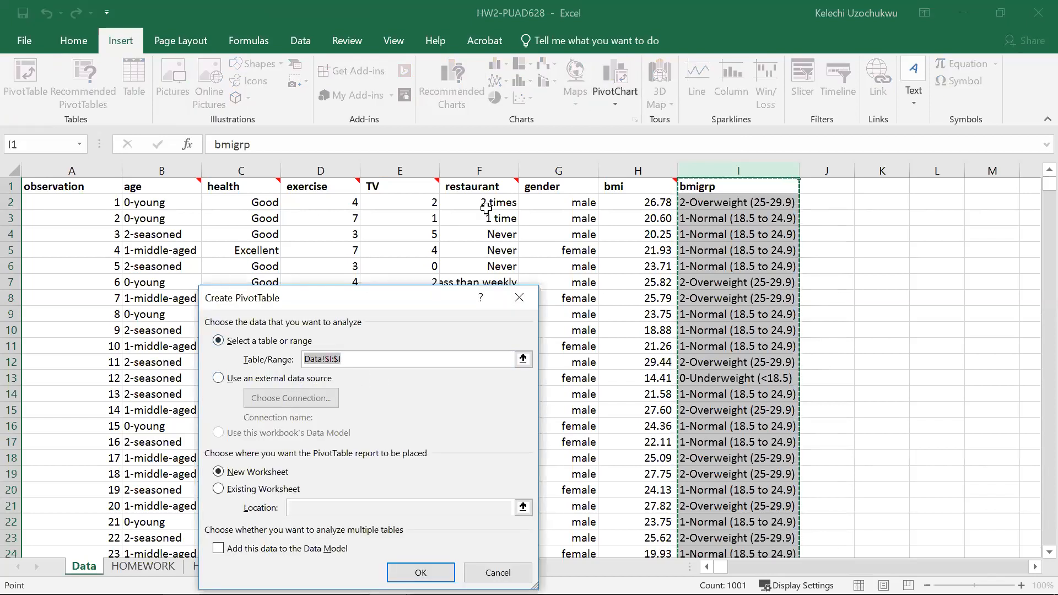
left_click(723, 167)
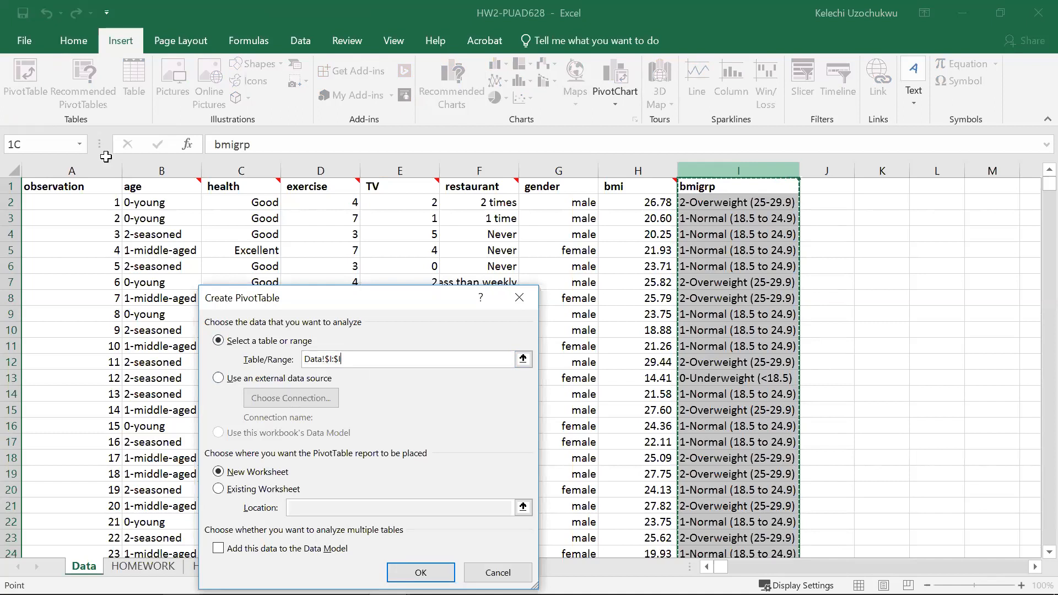
left_click_drag(105, 157, 128, 166)
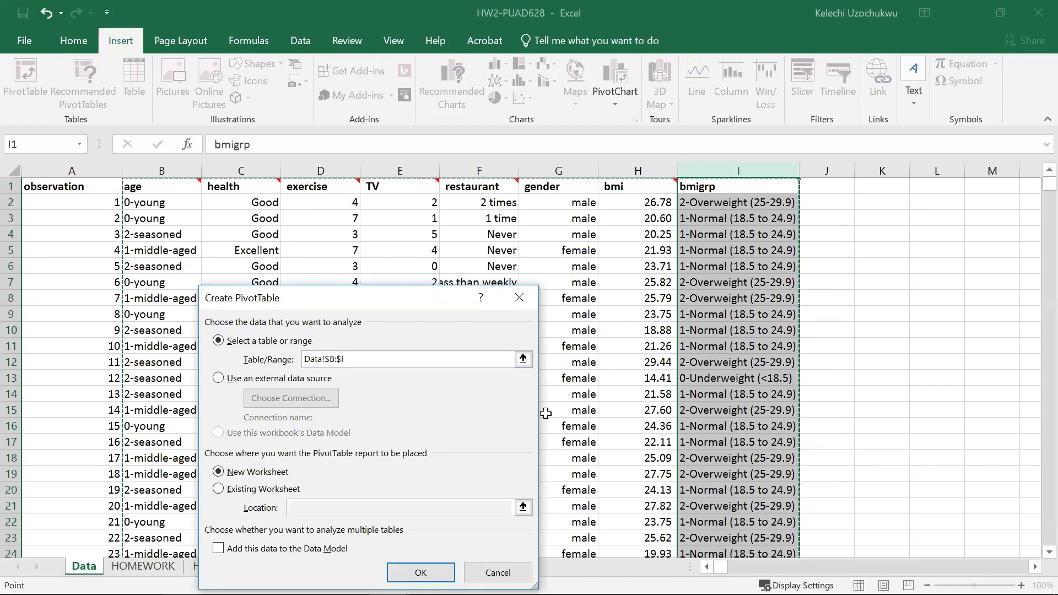
left_click(164, 171)
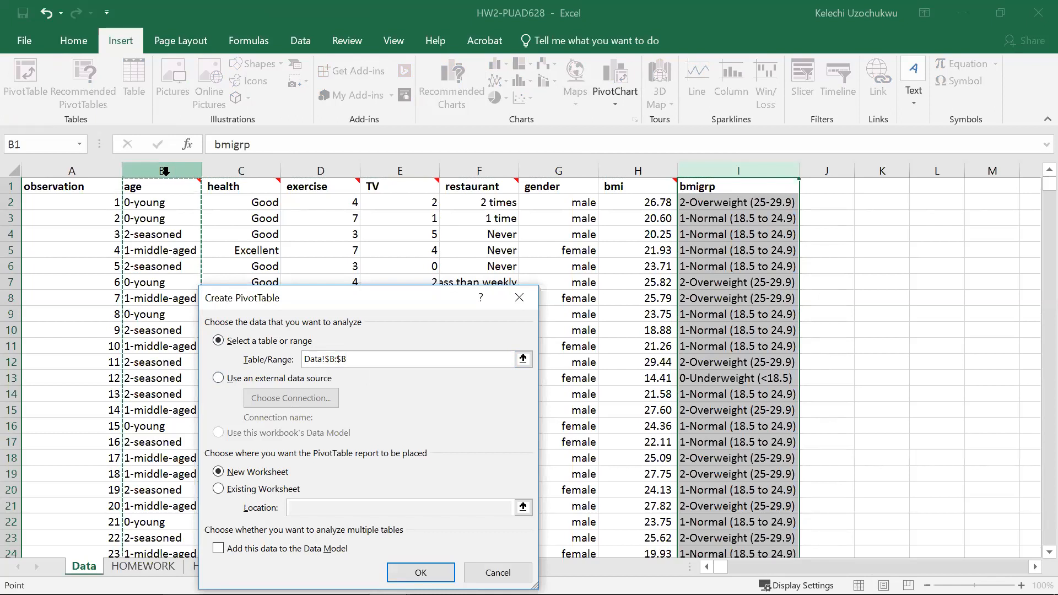
left_click(331, 170)
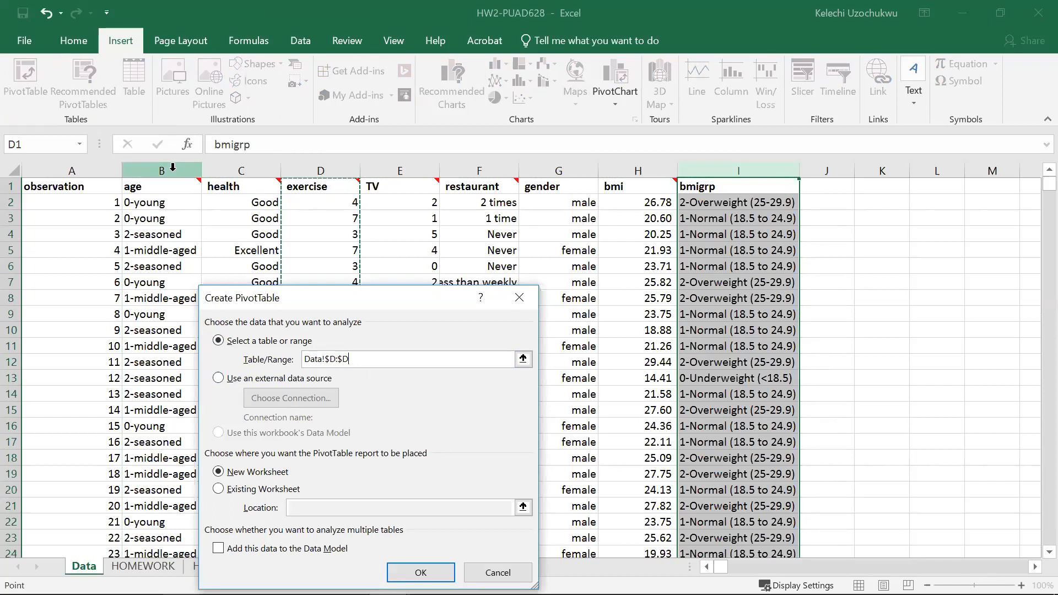
left_click_drag(173, 167, 738, 170)
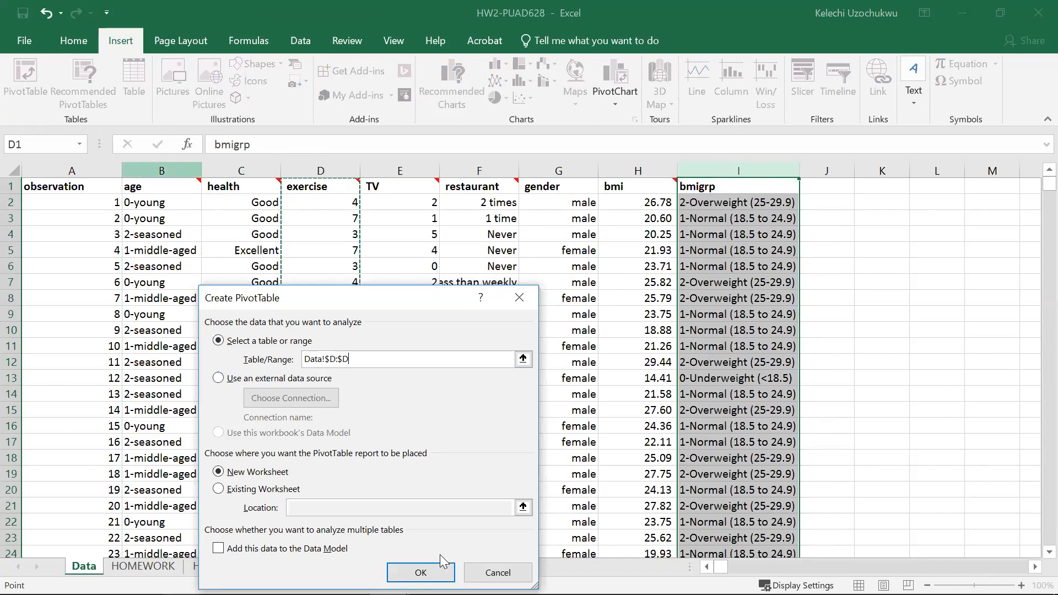
- Place the PivotTable report in the existing worksheet at HOMEWORK!$M$1 and create it
left_click(285, 490)
left_click(293, 509)
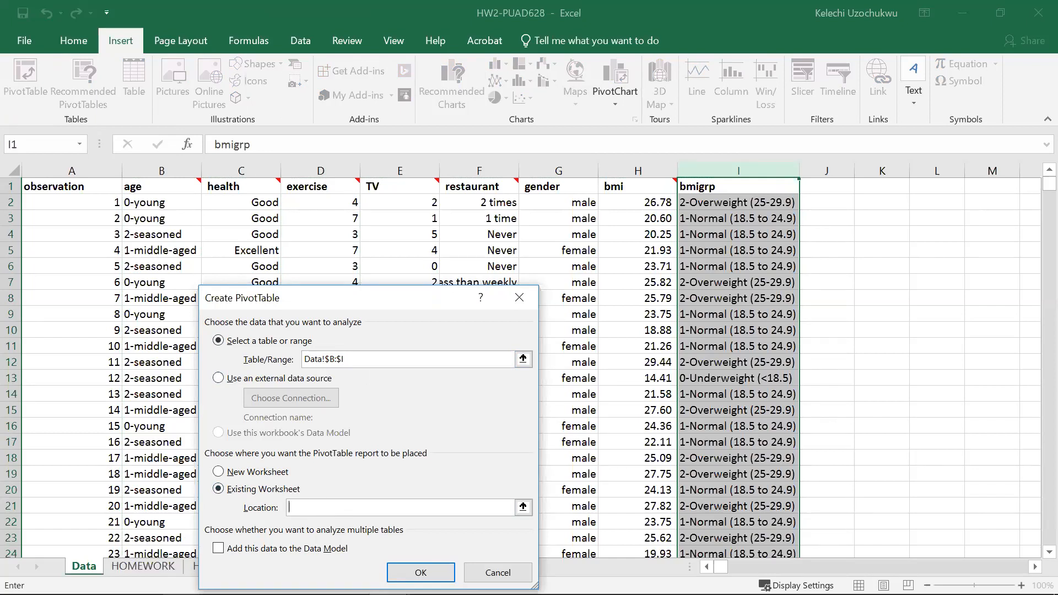
left_click(143, 566)
left_click(607, 189)
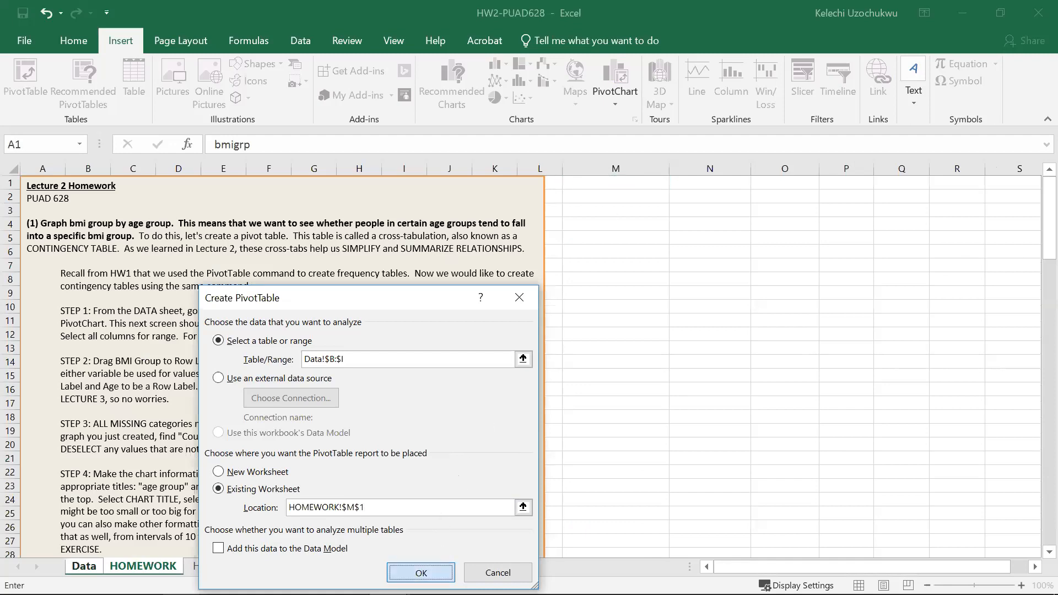
left_click(435, 571)
- Position the empty pivot chart beneath the pivot table and add the age field to its axis categories
left_click_drag(626, 466, 824, 480)
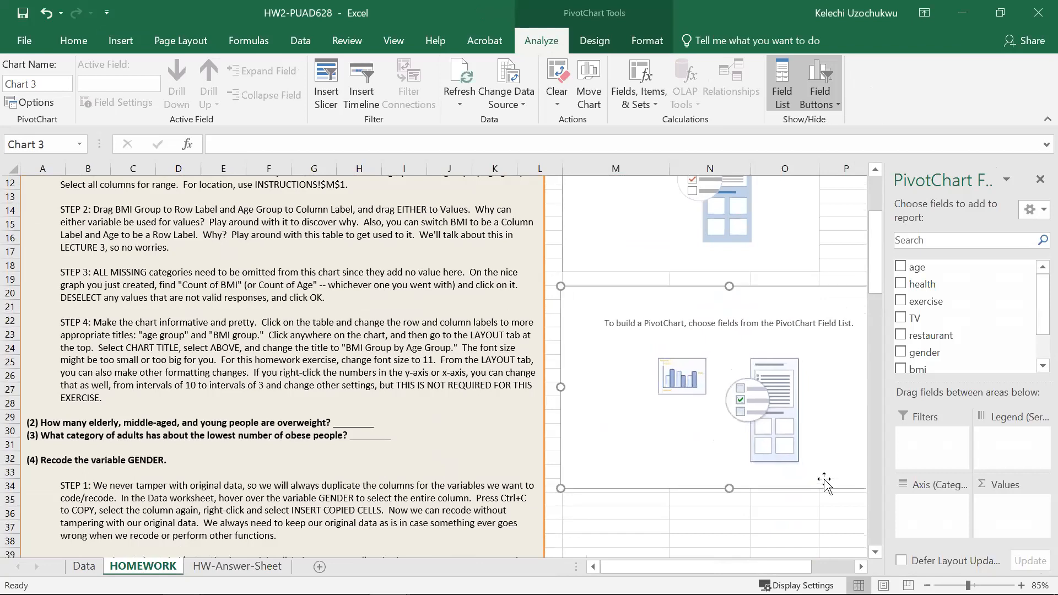
scroll(436, 376, "up", 4)
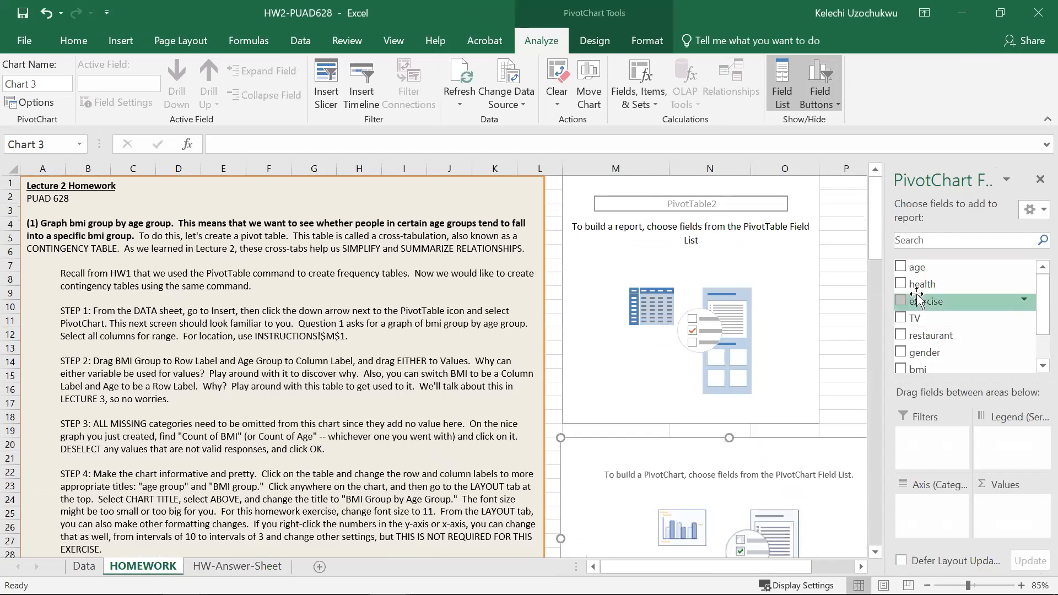
left_click_drag(915, 270, 915, 503)
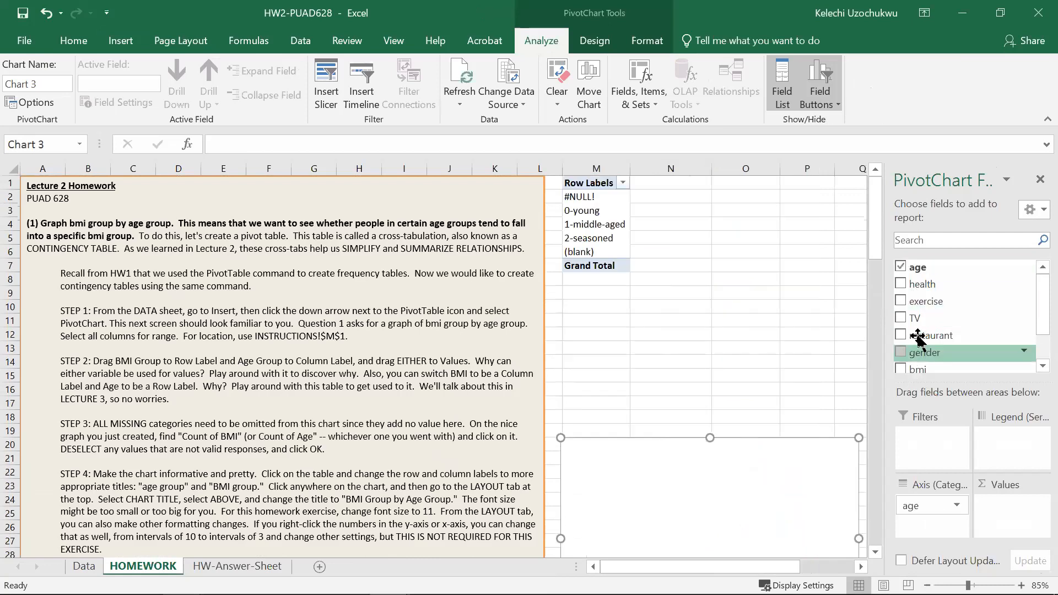
- Check the STEP 2 instructions and add the bmi field to the pivot table's columns
left_click(351, 352)
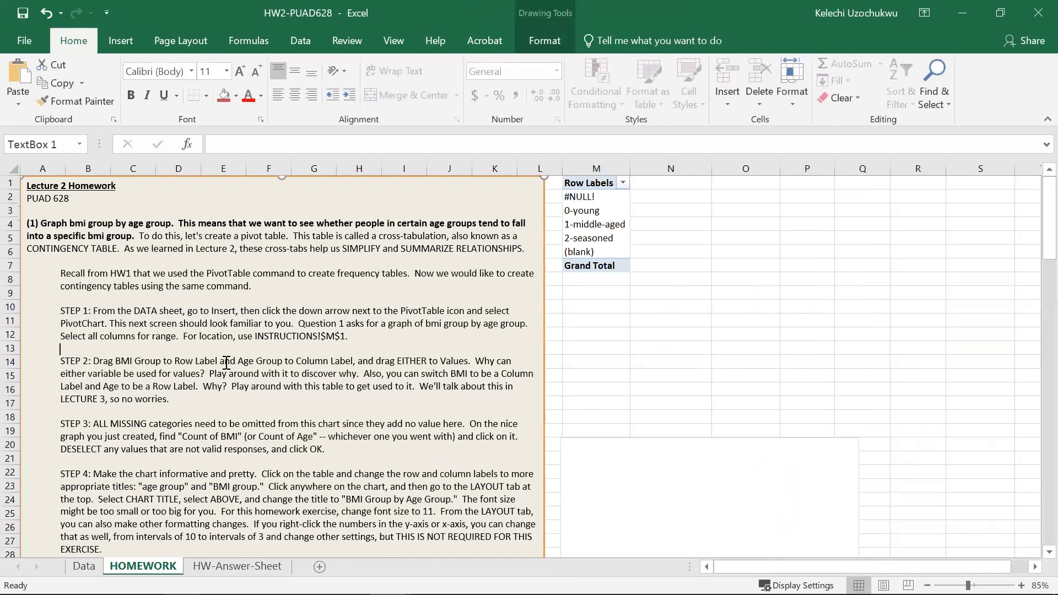
left_click(608, 239)
scroll(951, 320, "down", 2)
scroll(951, 319, "up", 2)
left_click_drag(948, 369, 1014, 455)
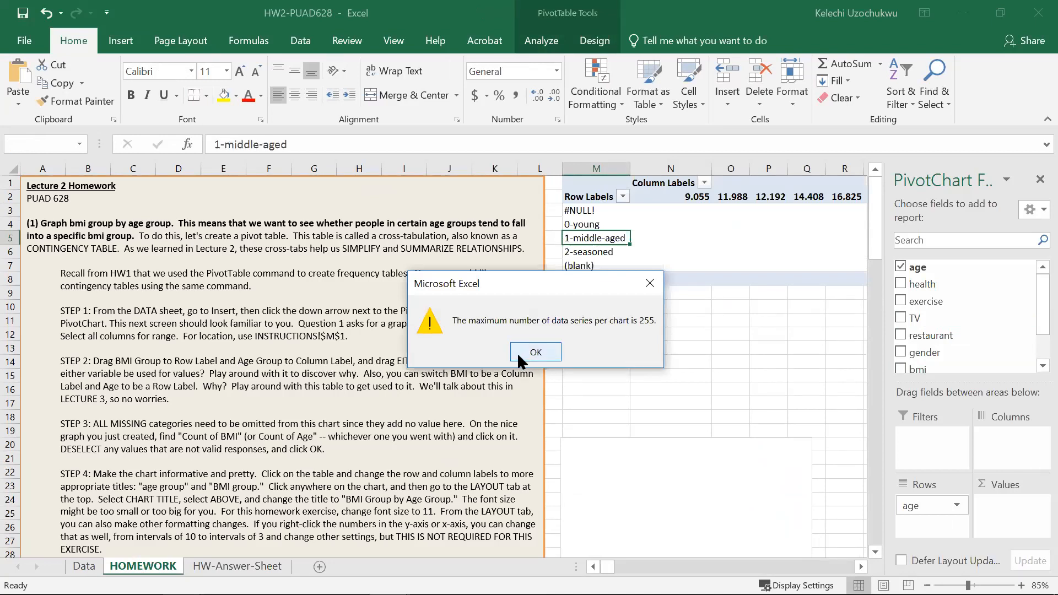
left_click(535, 353)
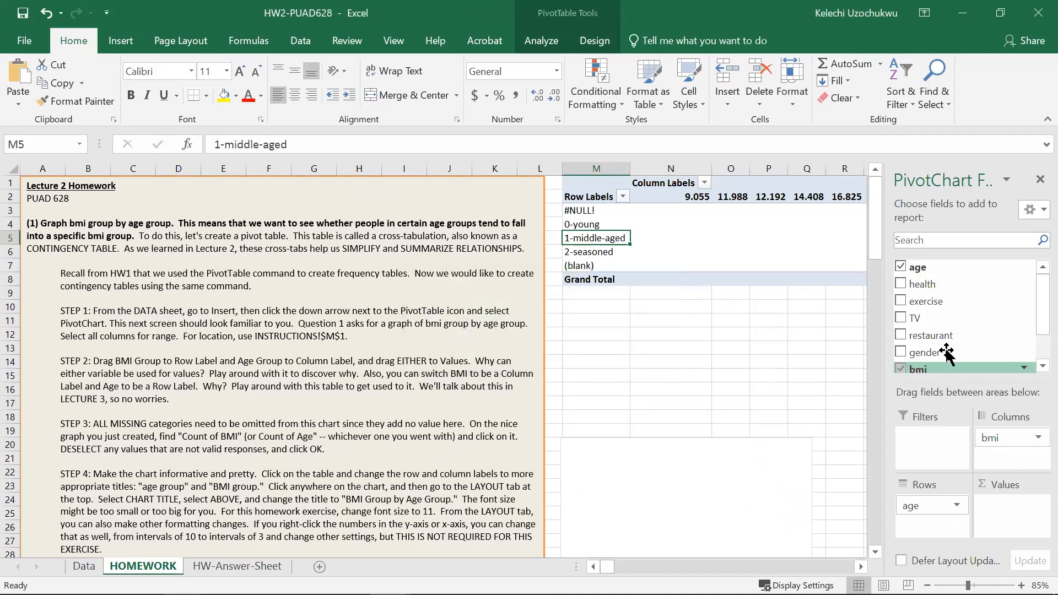
- Try to add the bmi field to the pivot table's values, and remove bmi from the columns
left_click_drag(944, 367, 982, 514)
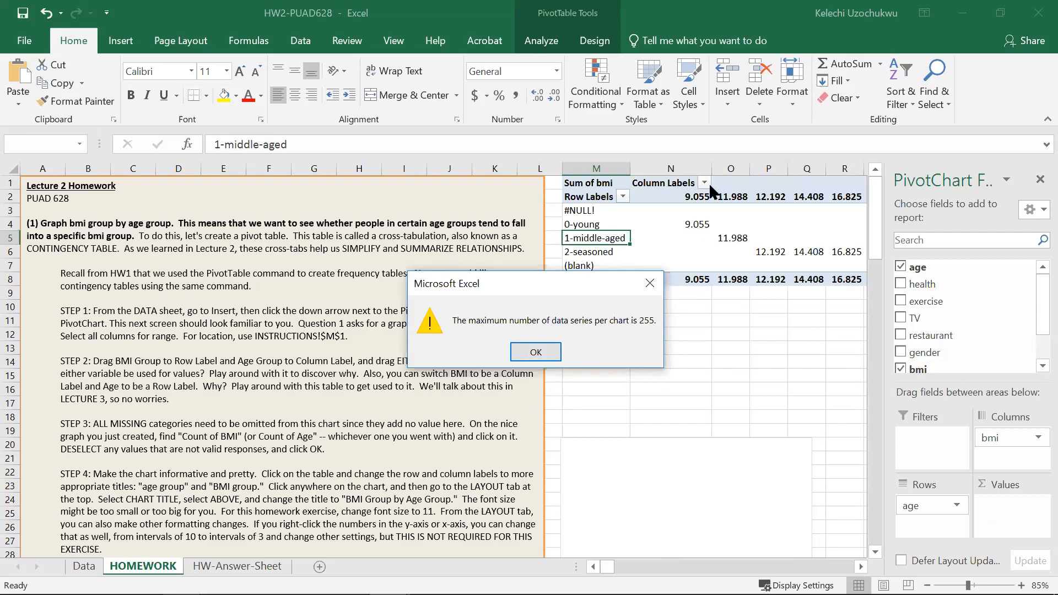
left_click(537, 350)
left_click_drag(1021, 443, 908, 368)
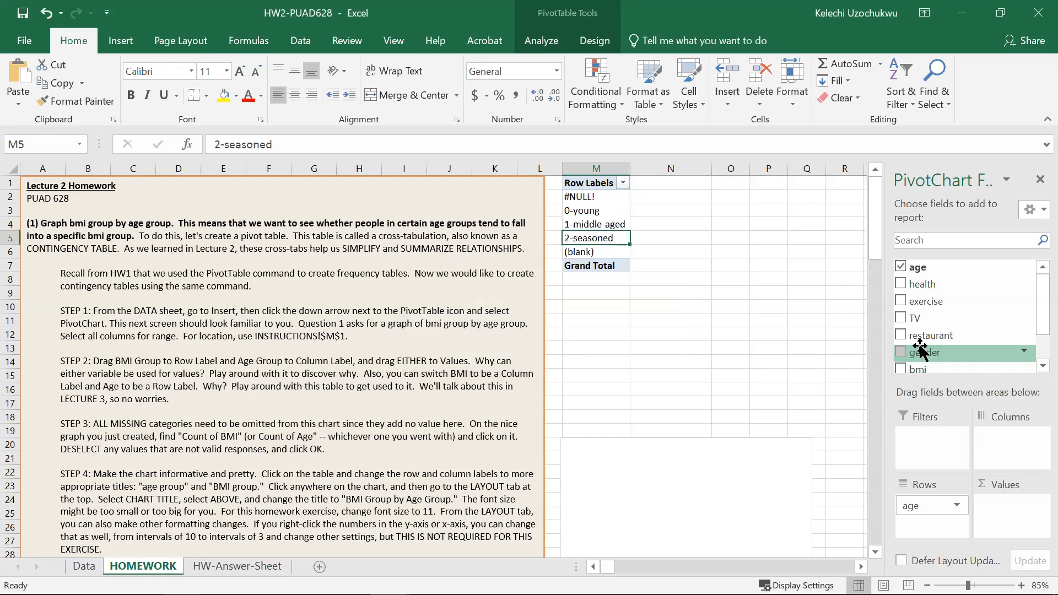
- Add the bmigrp field to the pivot table's columns and show its count as the values
scroll(921, 348, "down", 2)
scroll(921, 349, "up", 2)
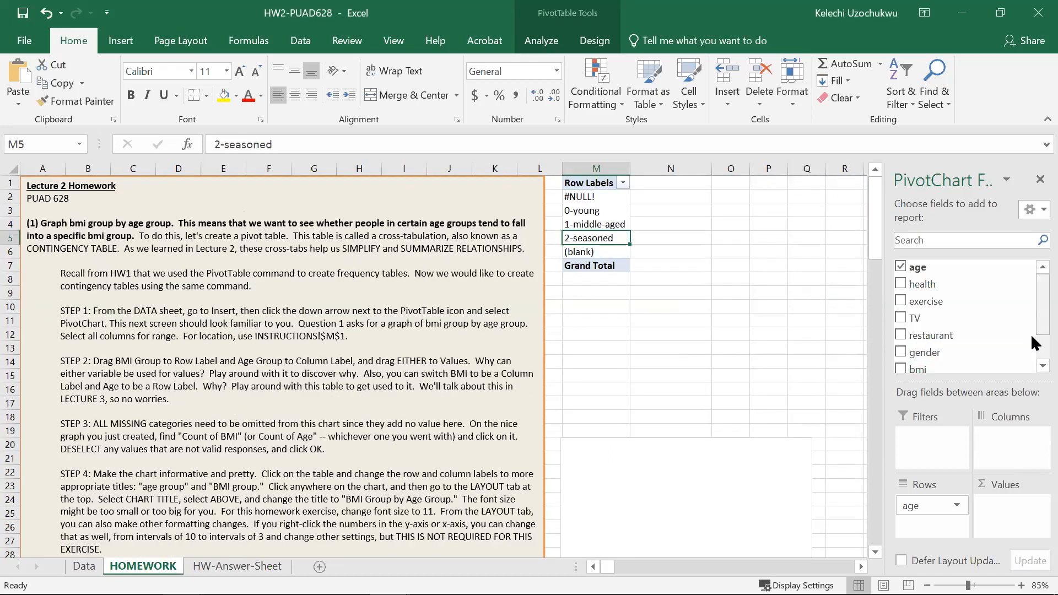
scroll(1031, 342, "down", 1)
left_click(901, 343)
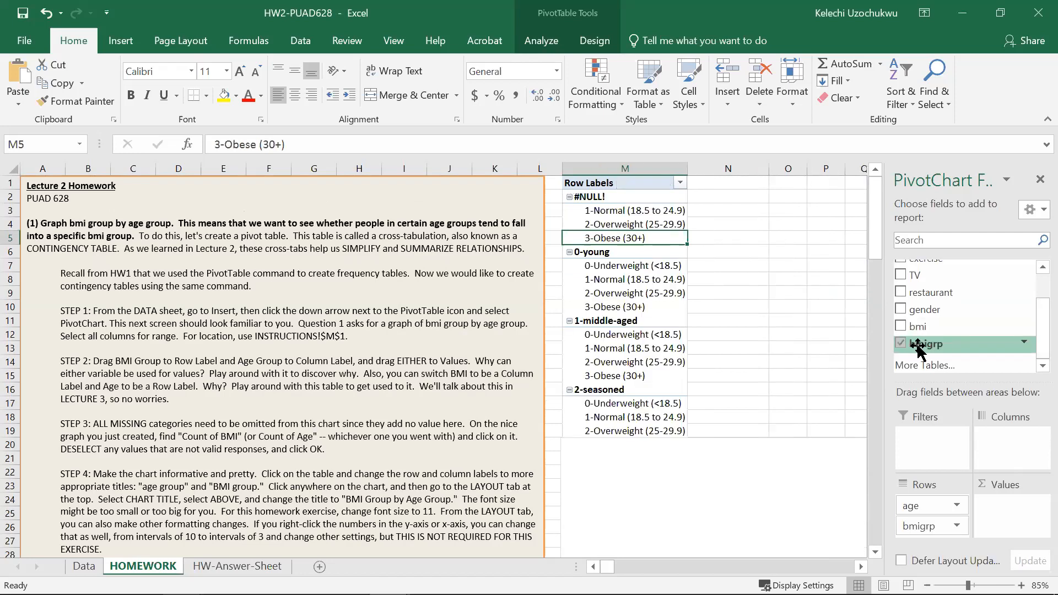
left_click_drag(918, 348, 1019, 452)
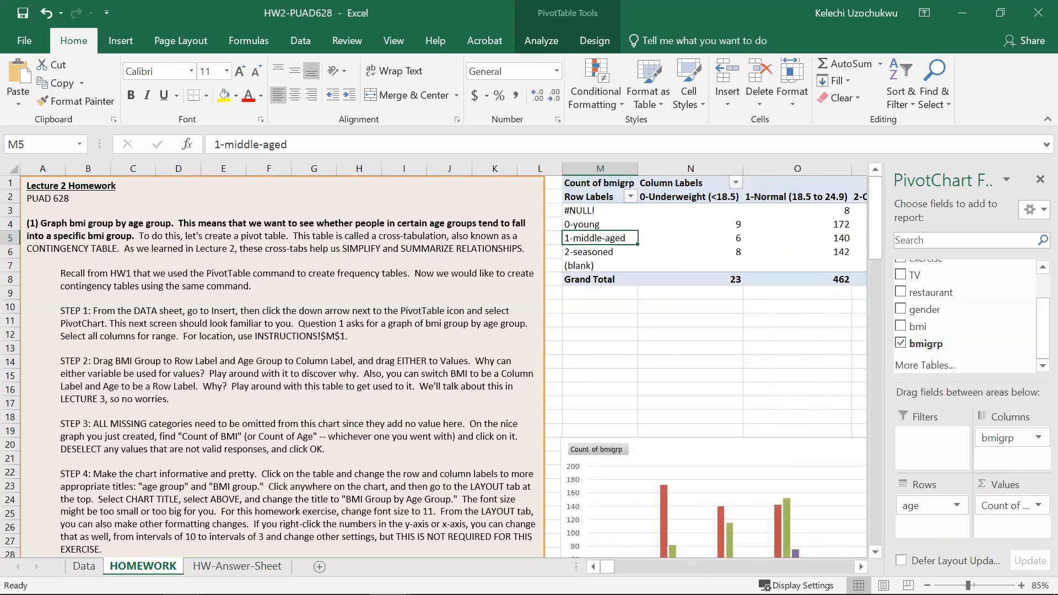
- Swap the pivot table's layout so that bmigrp supplies the rows and age supplies the columns
left_click(860, 567)
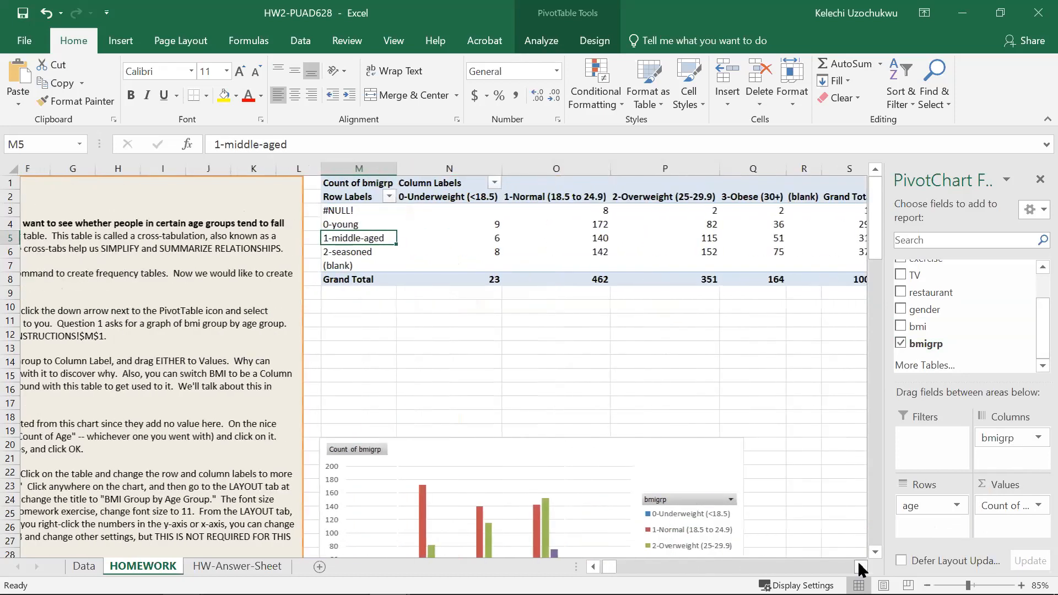
left_click(860, 566)
mouse_move(1000, 441)
left_mouse_down()
mouse_move(931, 523)
mouse_move(998, 441)
left_mouse_up()
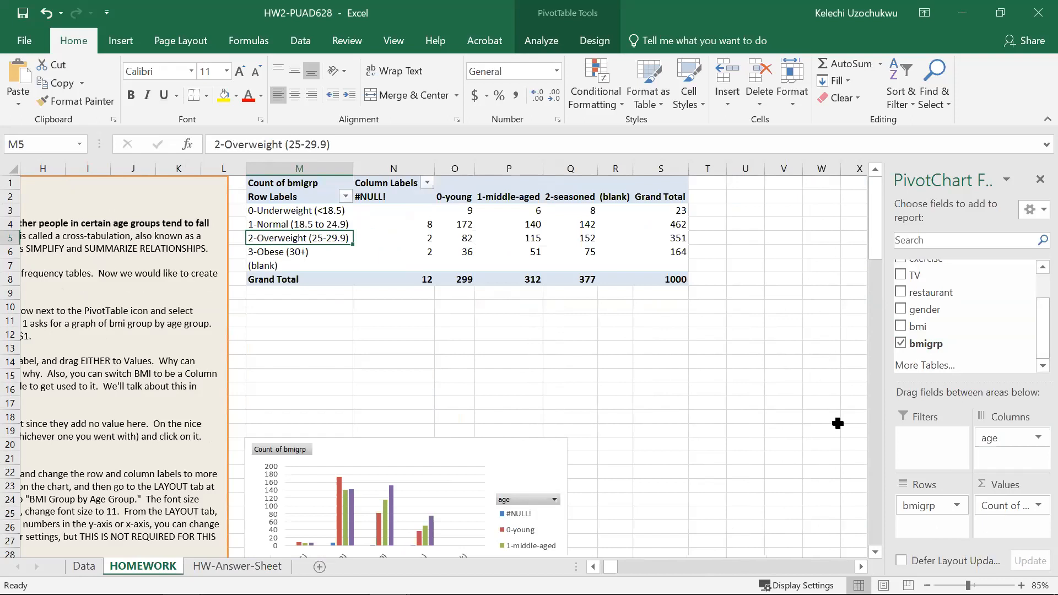
- Filter #NULL! and (blank) out of the age column labels and move the pivot chart up directly beneath the pivot table
left_click(427, 183)
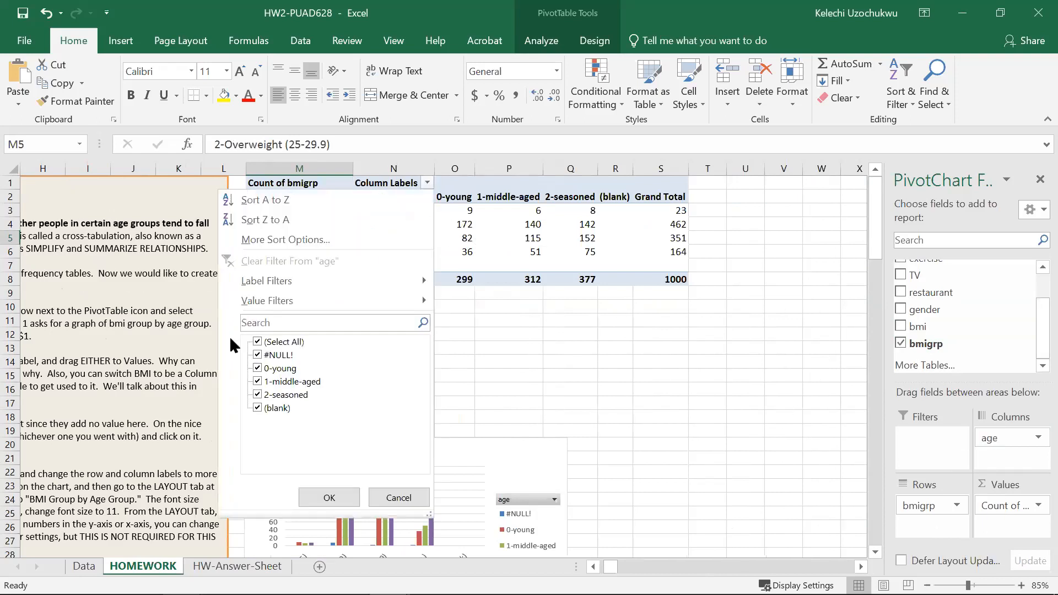
left_click(258, 355)
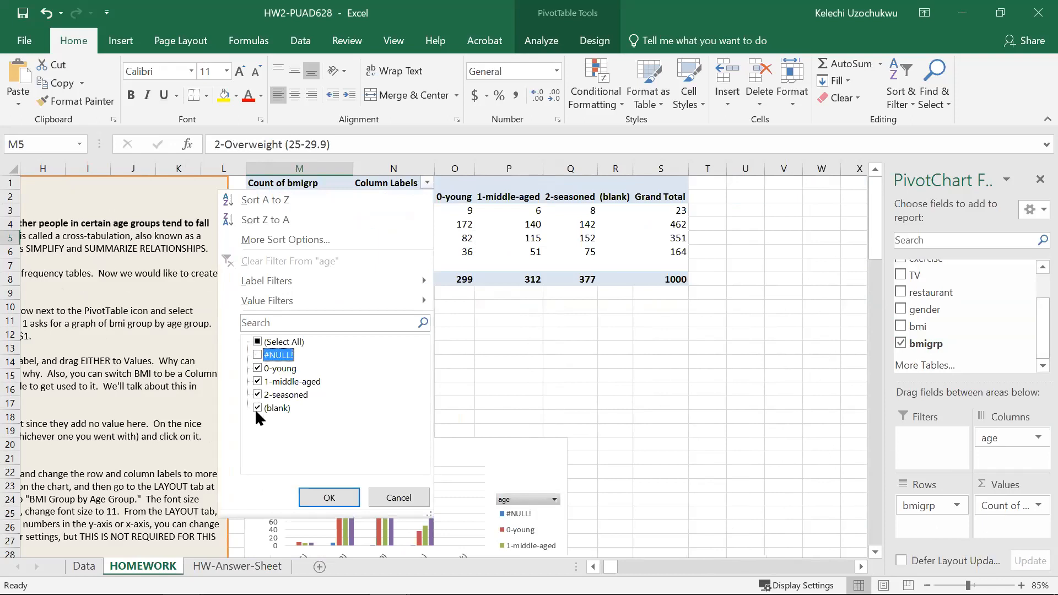
left_click(257, 408)
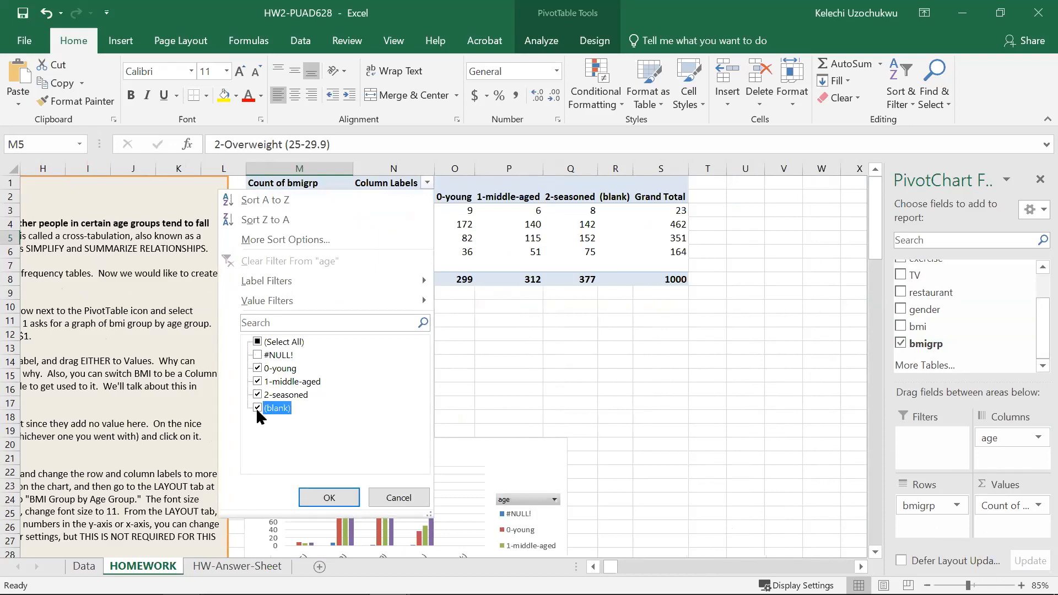
left_click(329, 498)
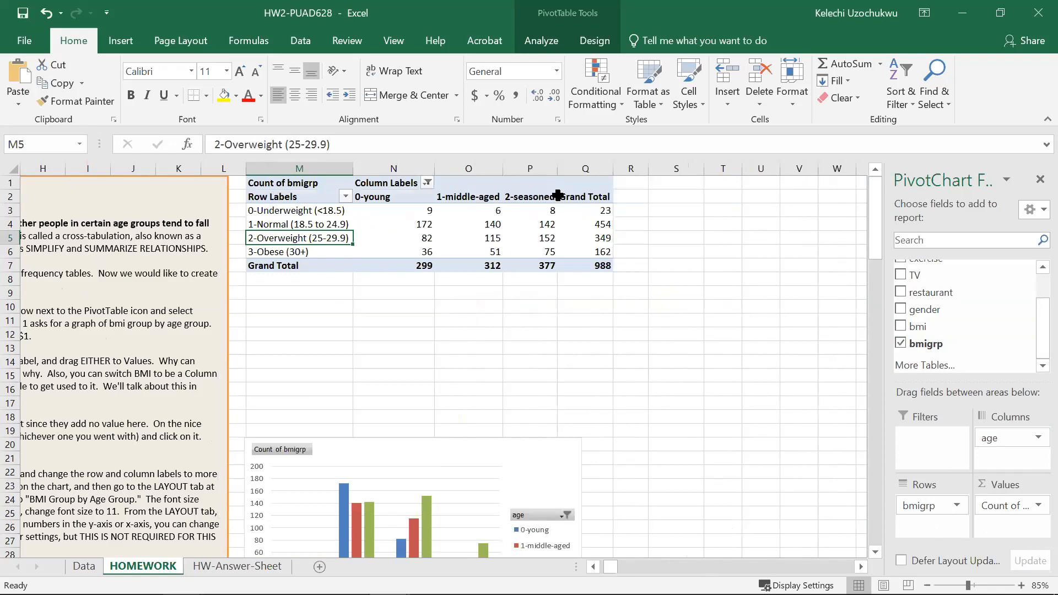
left_click_drag(536, 444, 545, 309)
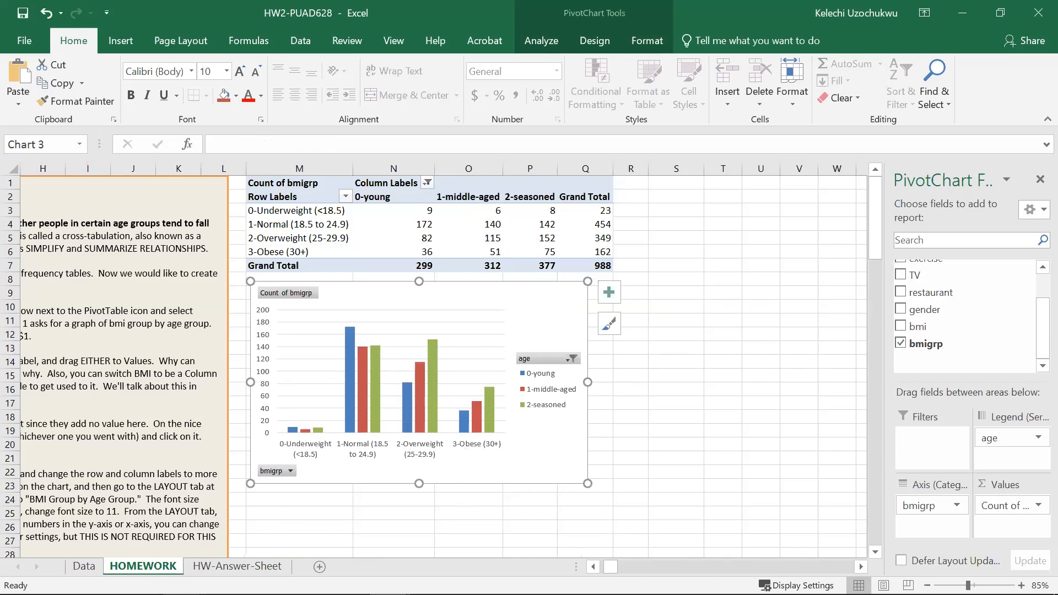
- Read homework question 2 and select the young, middle-aged and seasoned counts in the 2-Overweight (25-29.9) row, N5:P5
scroll(212, 254, "left", 7)
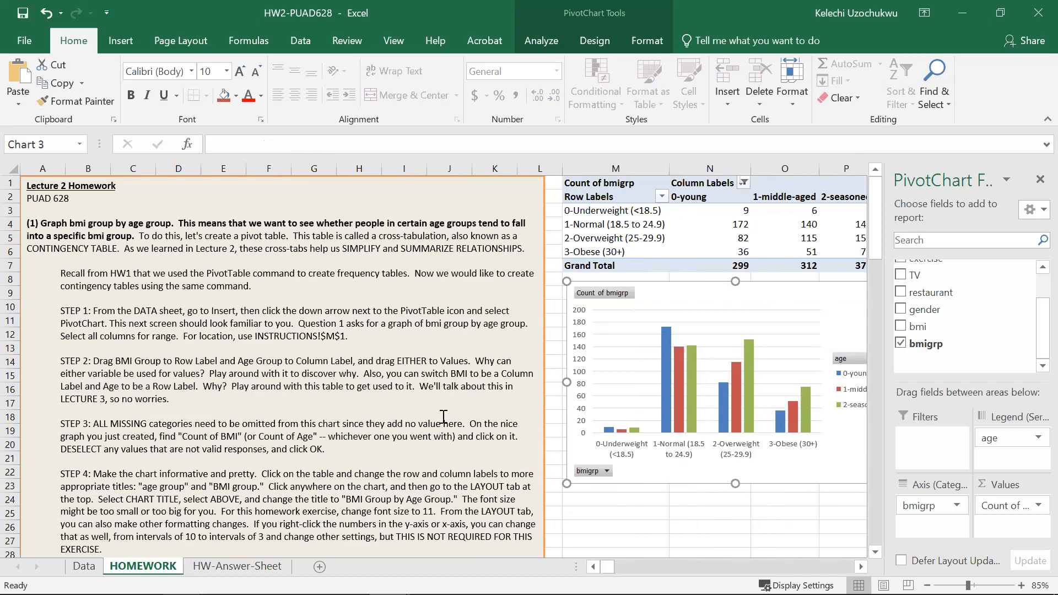
scroll(444, 418, "down", 2)
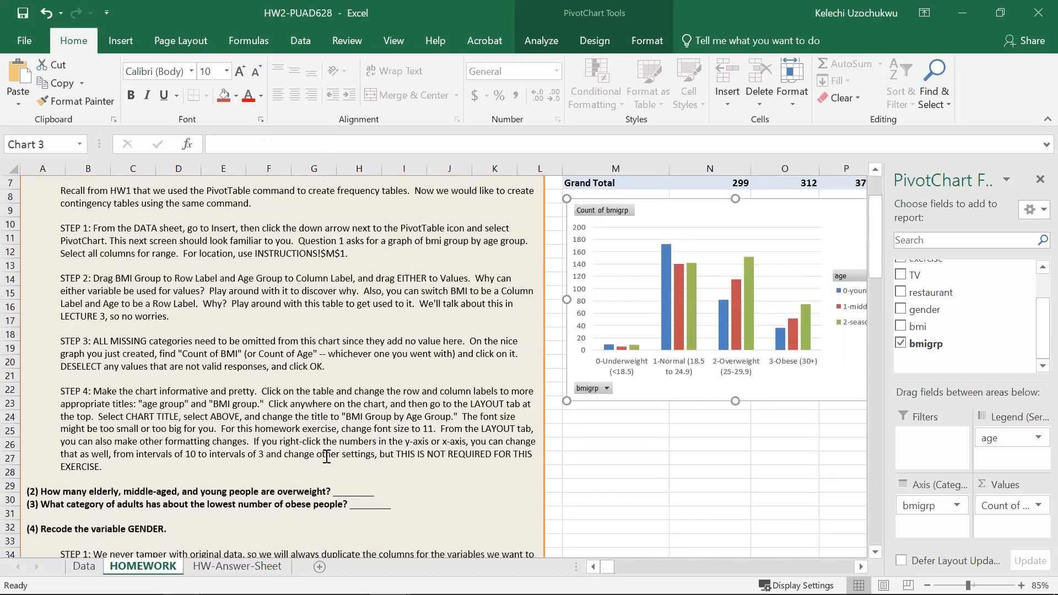
scroll(282, 437, "down", 2)
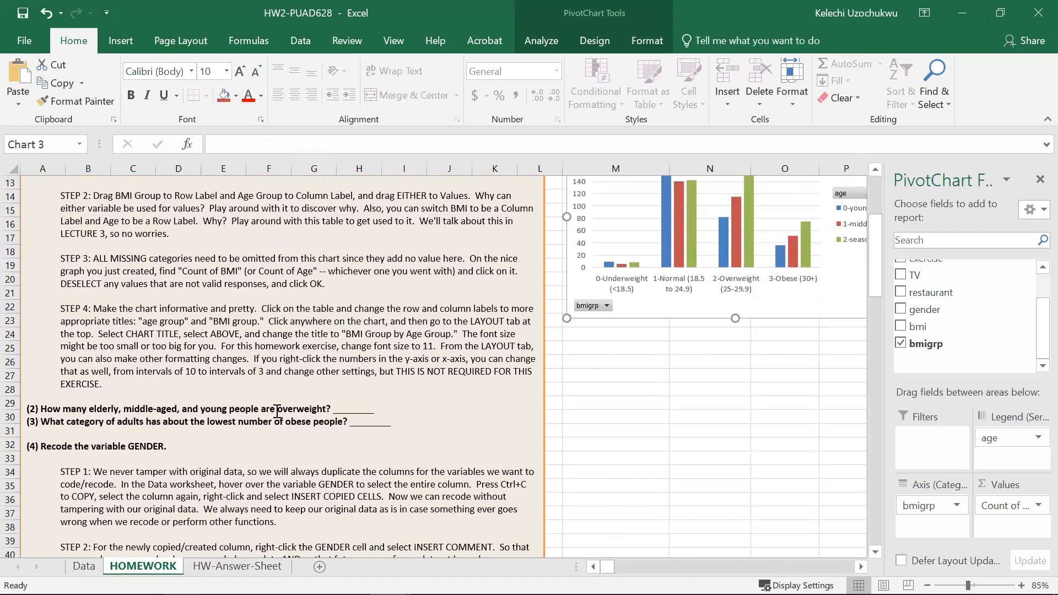
scroll(608, 422, "up", 4)
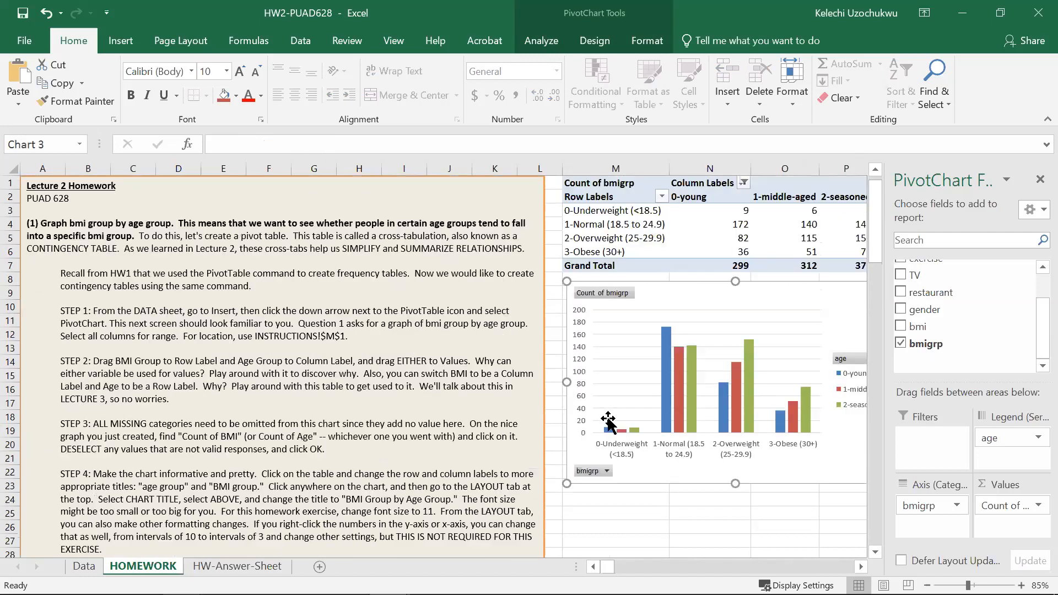
left_click(861, 566)
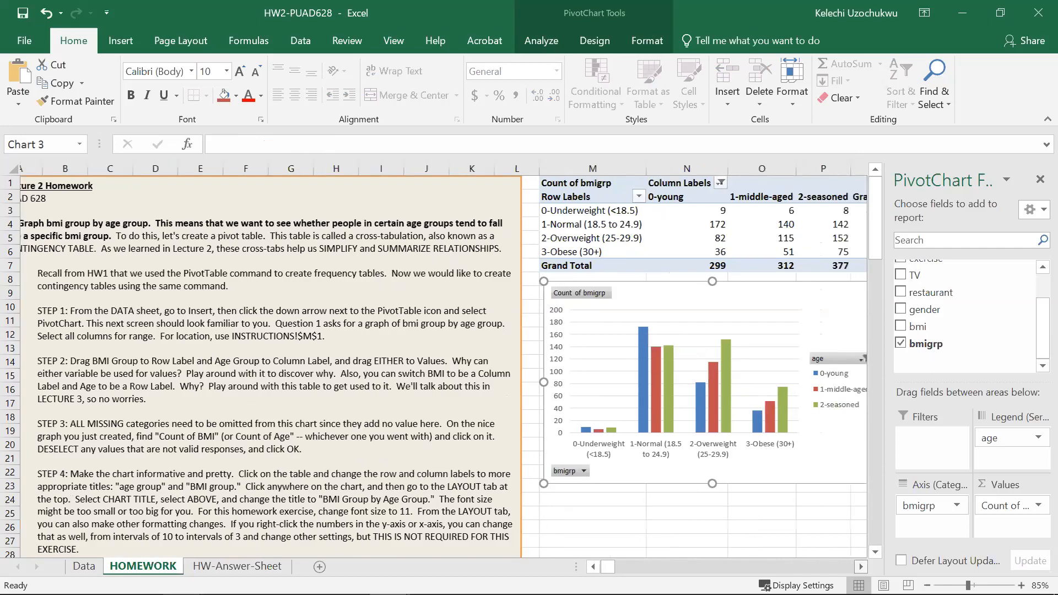
left_click(861, 566)
left_click(861, 567)
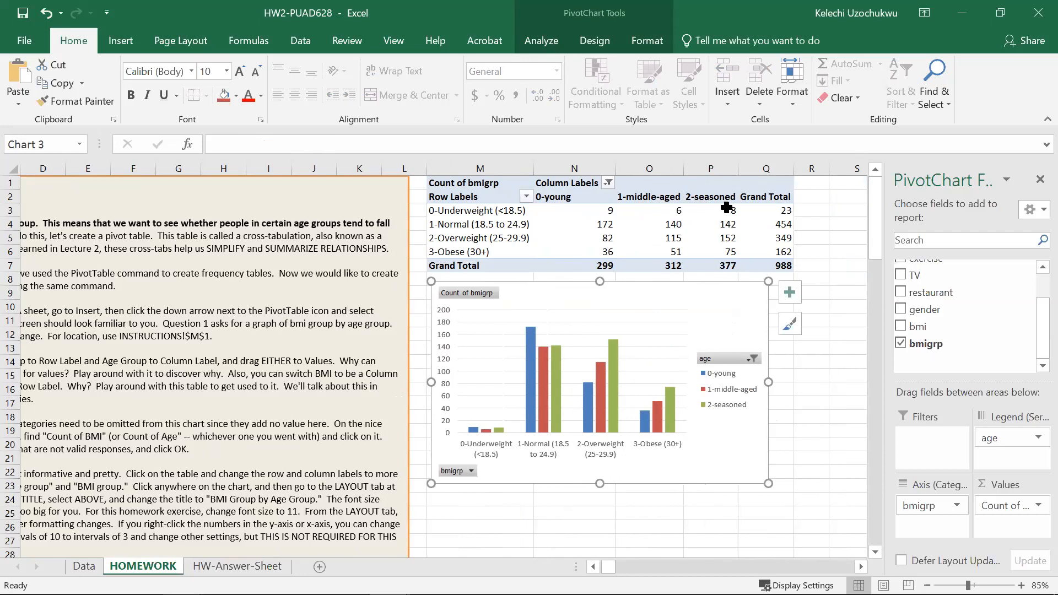
left_click(516, 239)
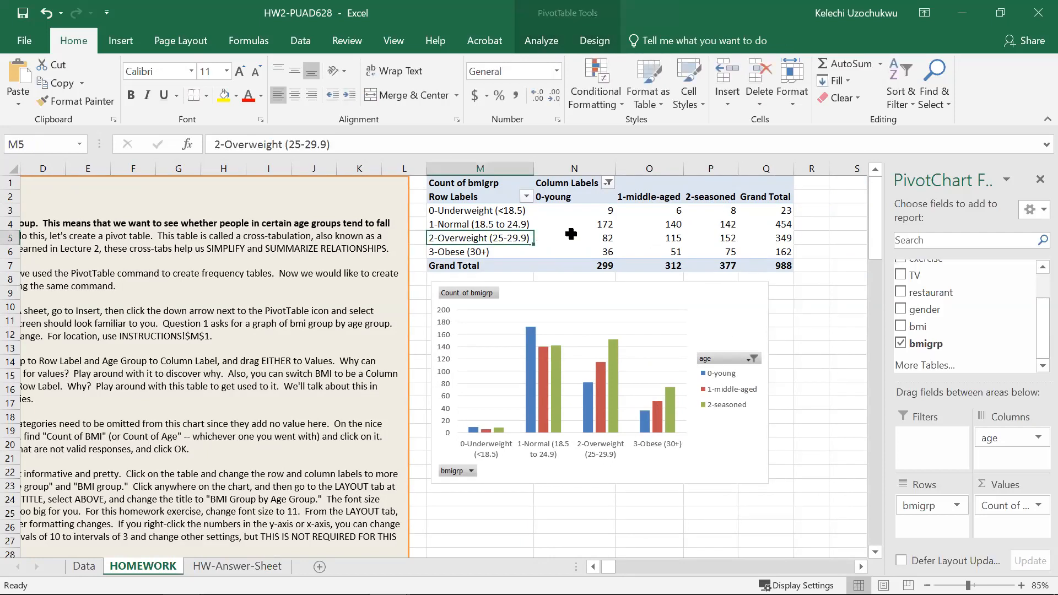
left_click_drag(573, 235, 716, 237)
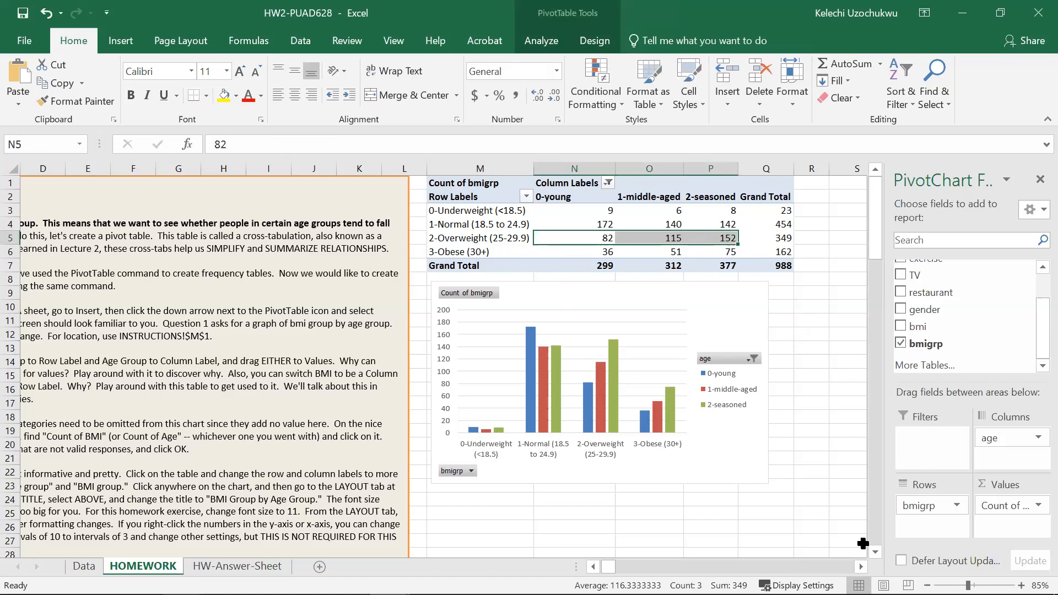
- Highlight homework question 3 about the lowest number of obese people and examine the pivot table and chart for the answer
scroll(673, 544, "left", 1)
scroll(533, 471, "left", 3)
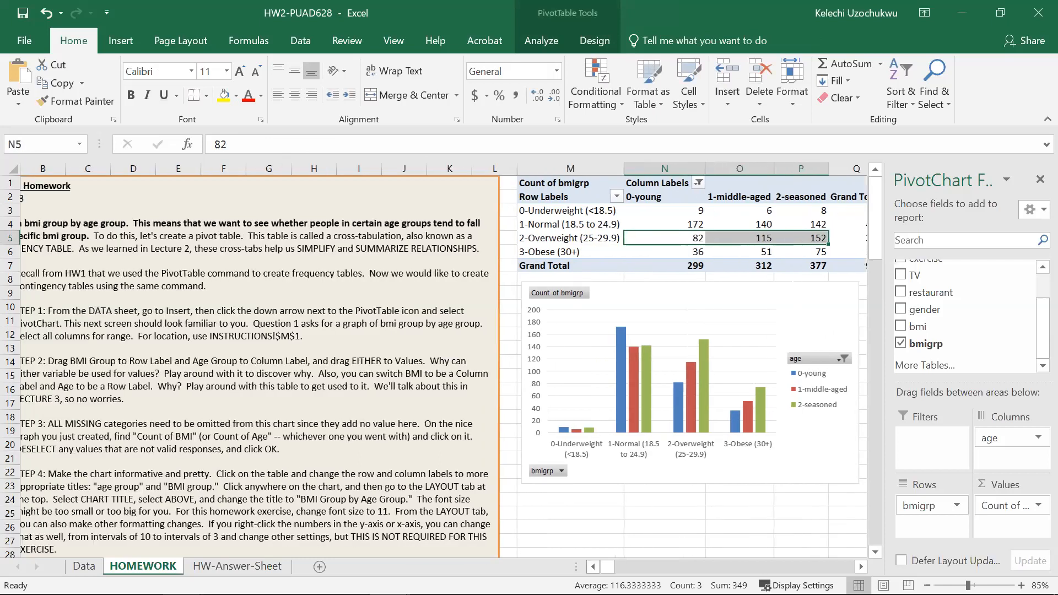
scroll(533, 472, "down", 4)
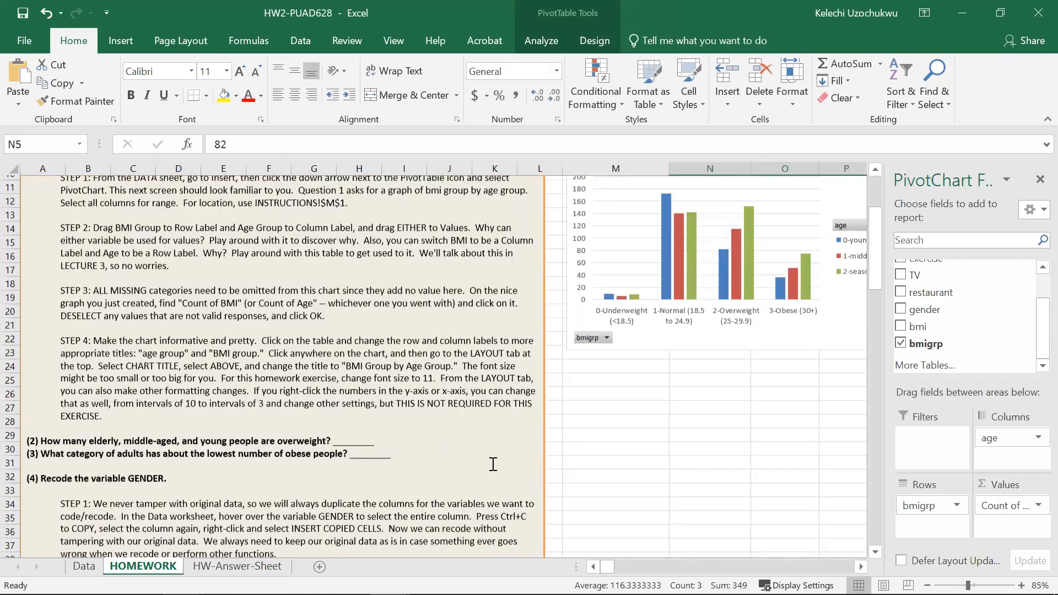
left_click(494, 461)
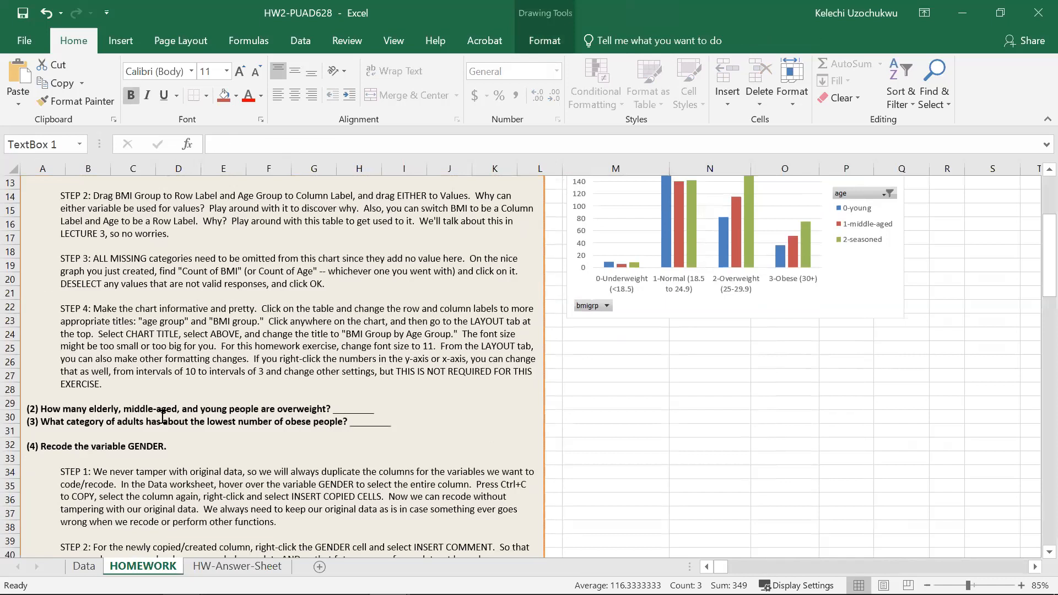
double_click(53, 422)
left_click_drag(70, 426, 348, 423)
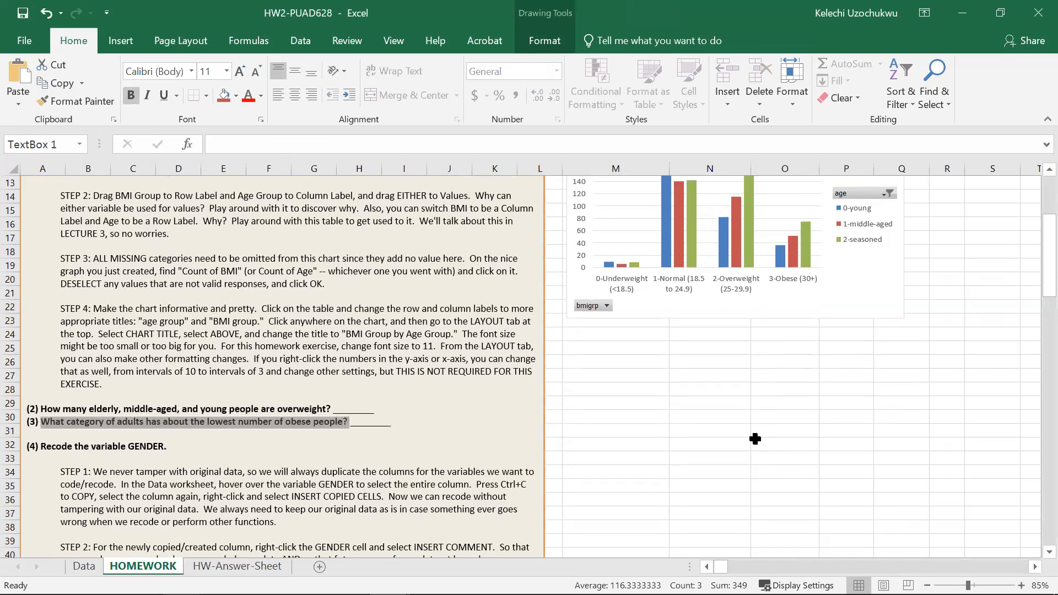
scroll(755, 439, "up", 4)
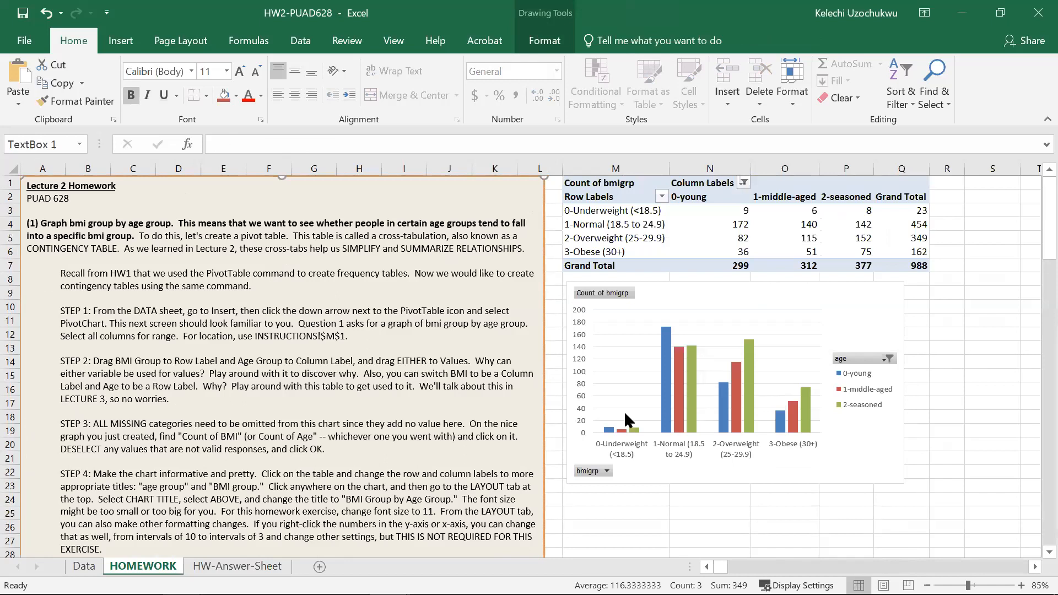
- Read question 4 on recoding the variable GENDER, highlighting the instructions from STEP 1 to STEP 3
scroll(624, 411, "down", 6)
scroll(253, 352, "down", 3)
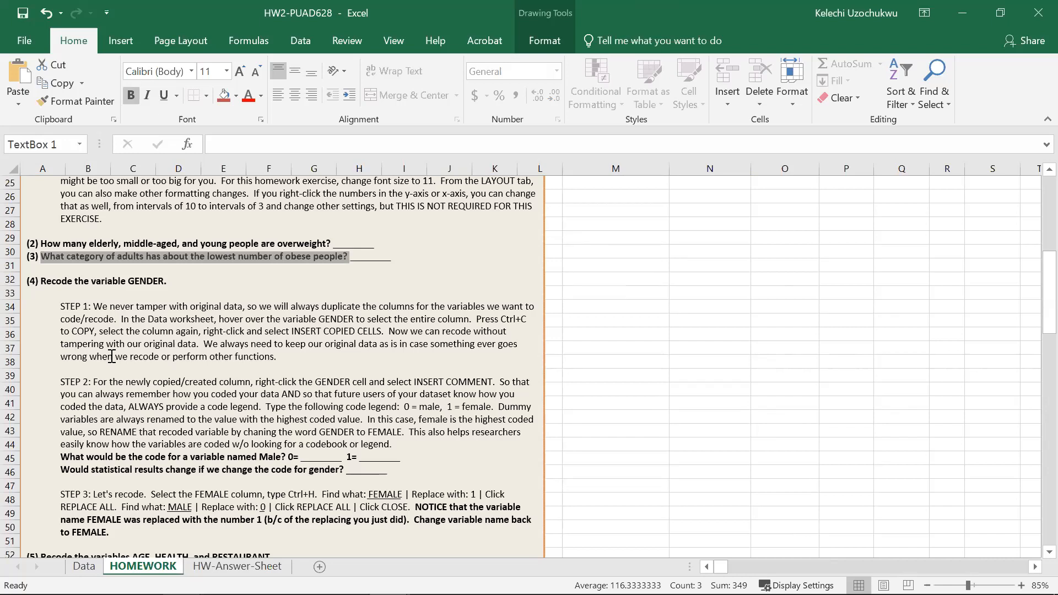
scroll(72, 290, "down", 2)
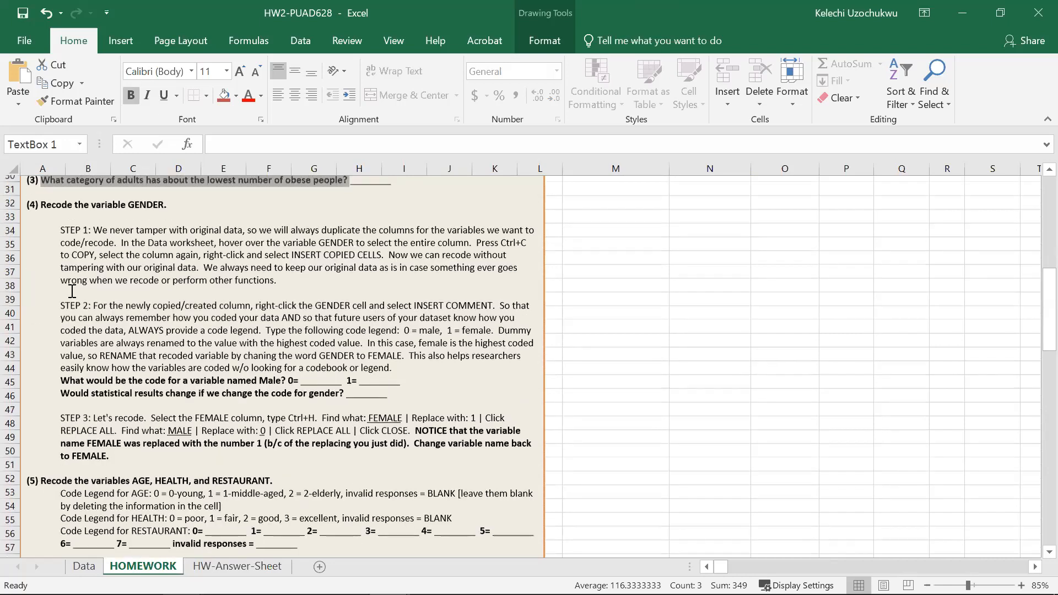
scroll(72, 291, "up", 1)
left_click_drag(59, 264, 301, 500)
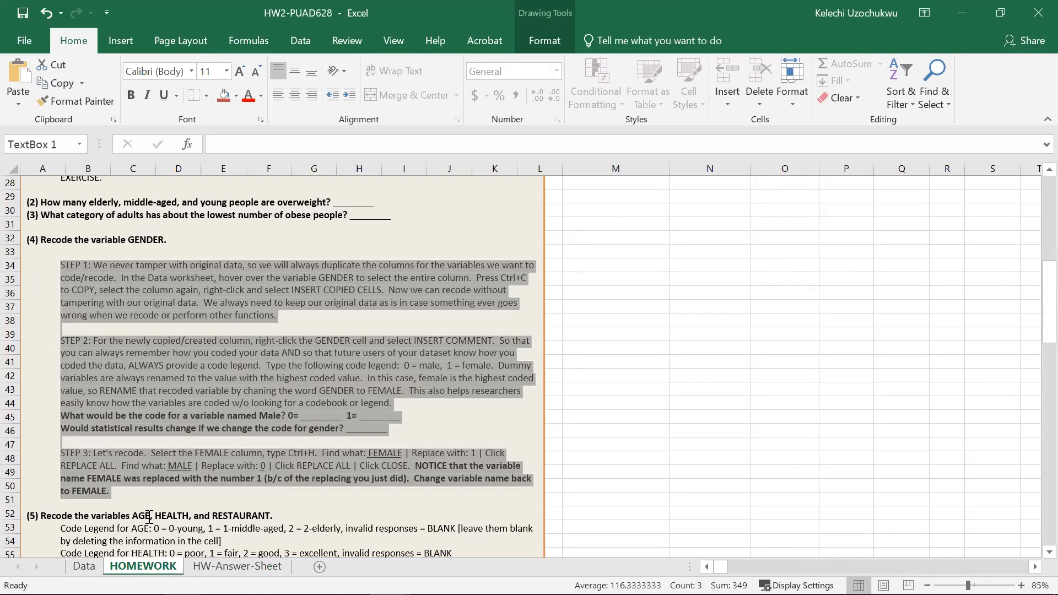
scroll(195, 475, "down", 1)
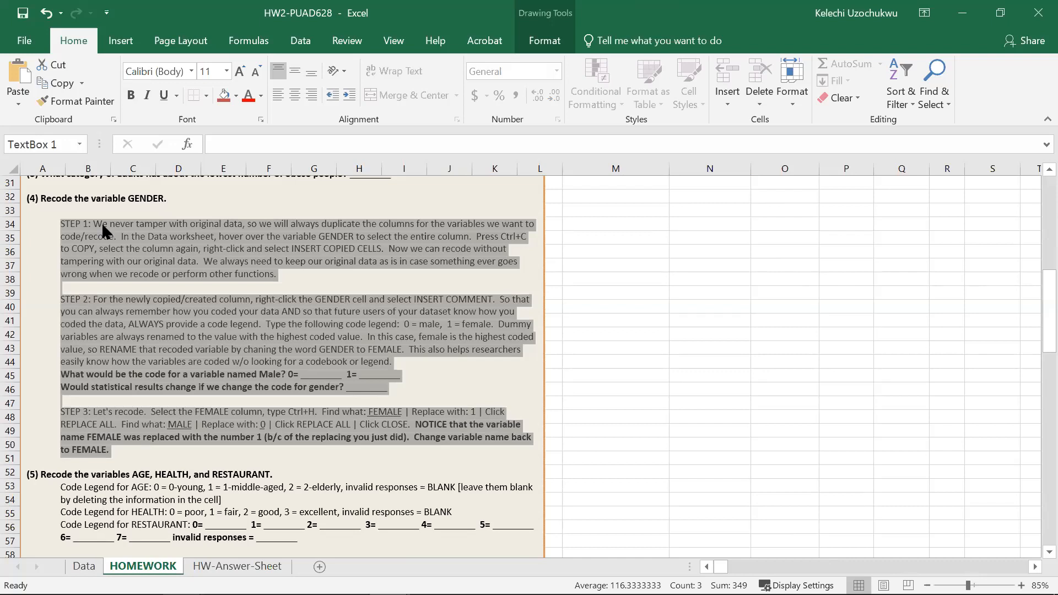
left_click(100, 249)
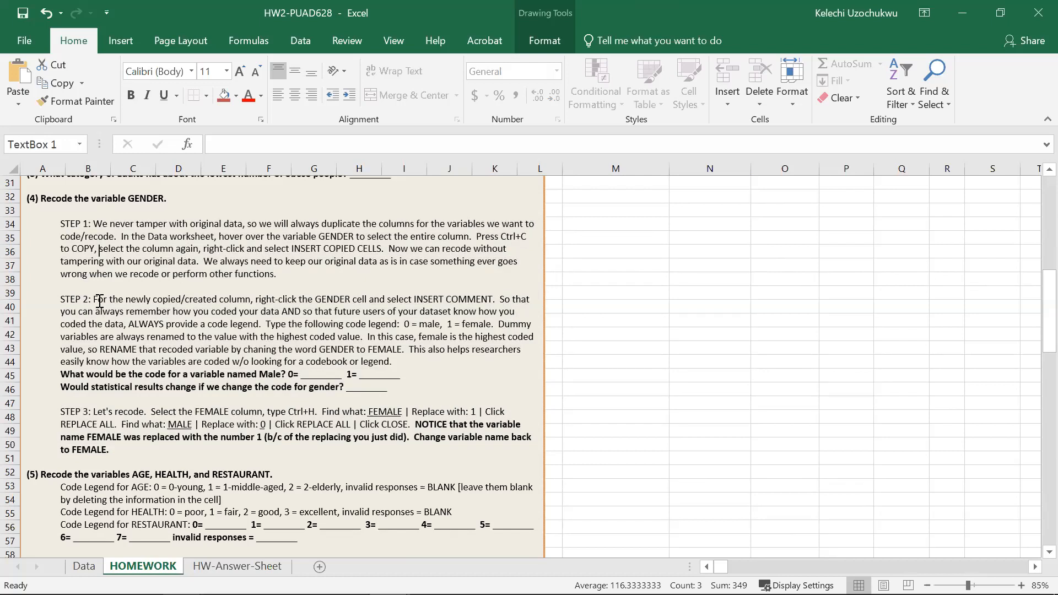
- Read question 4's STEP 2 on inserting a code legend comment, and view the example comment on the Data sheet's age header
left_click_drag(93, 300, 250, 300)
left_click_drag(332, 302, 502, 344)
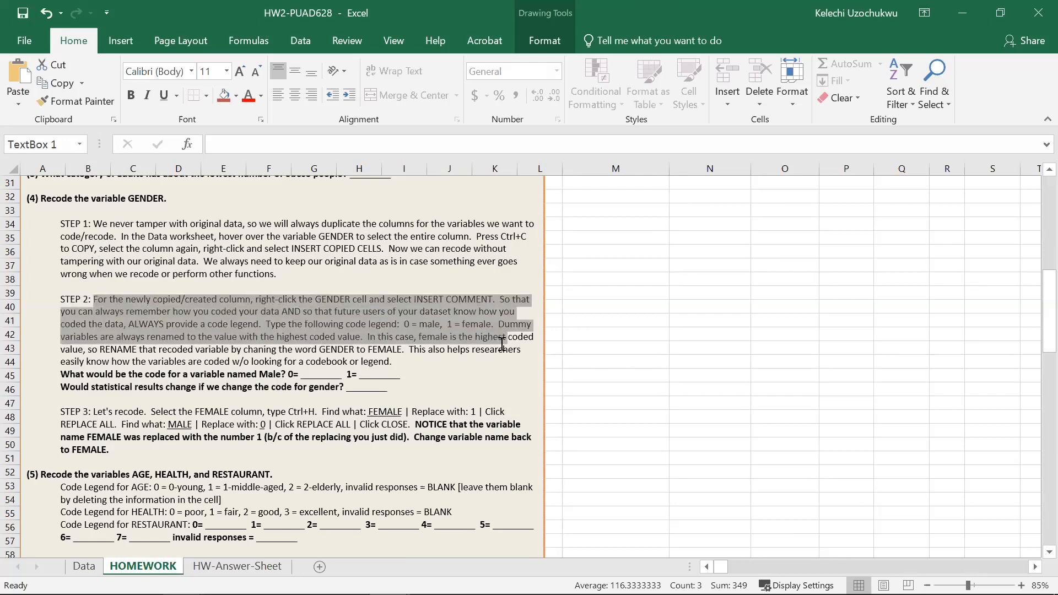
left_click(496, 367)
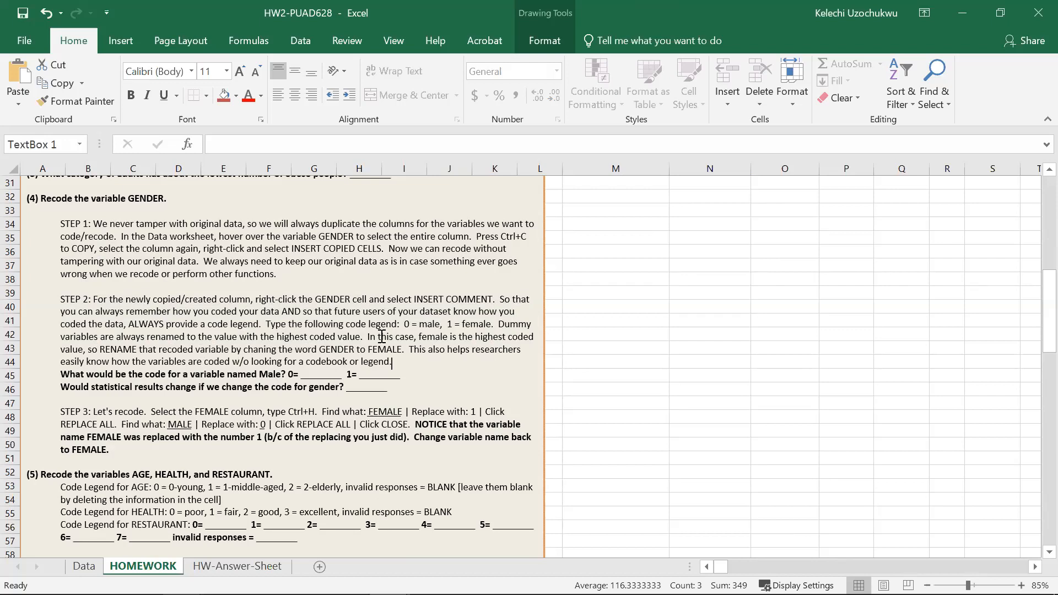
left_click_drag(415, 300, 488, 299)
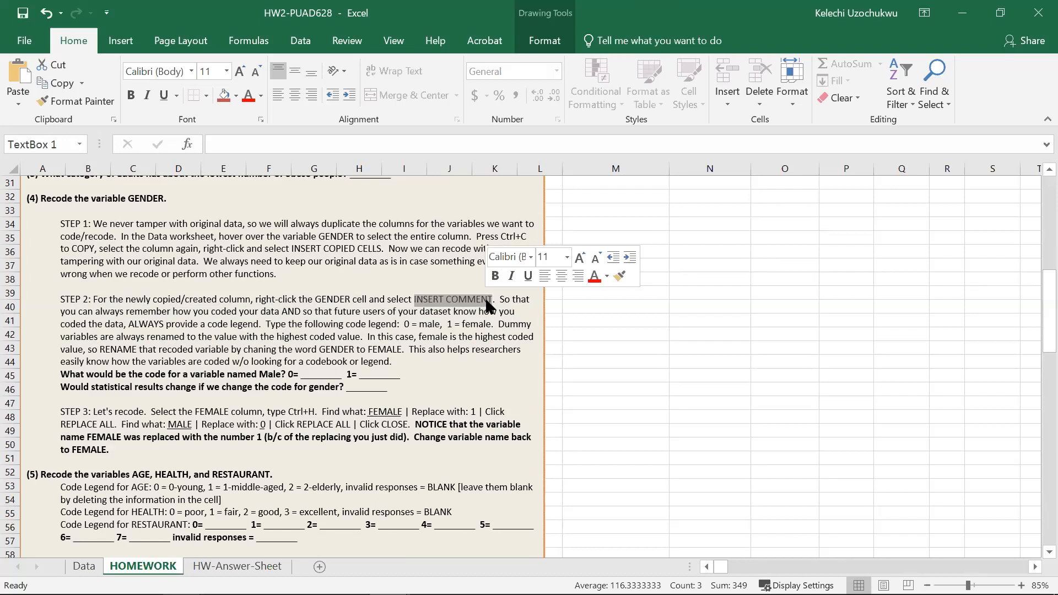
left_click(84, 567)
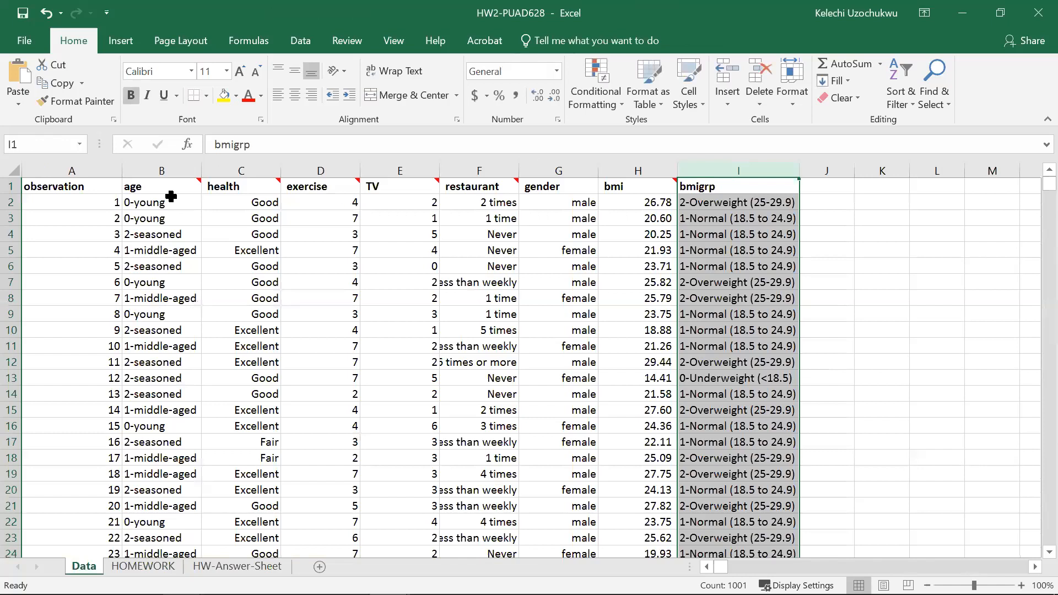
mouse_move(185, 186)
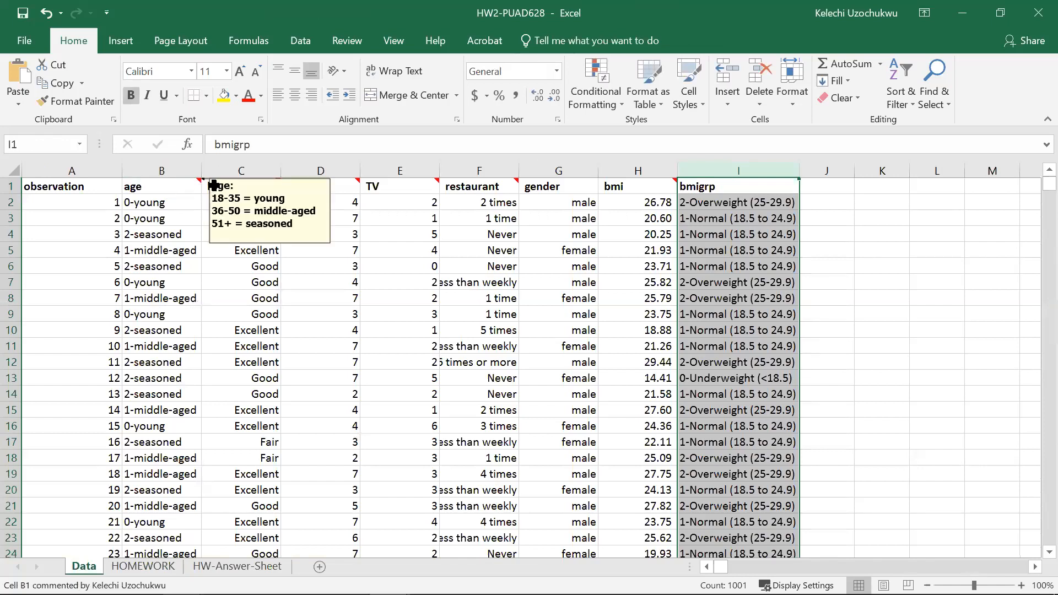
- Copy the gender column G and insert the copied cells as a new column H before bmi
mouse_move(241, 186)
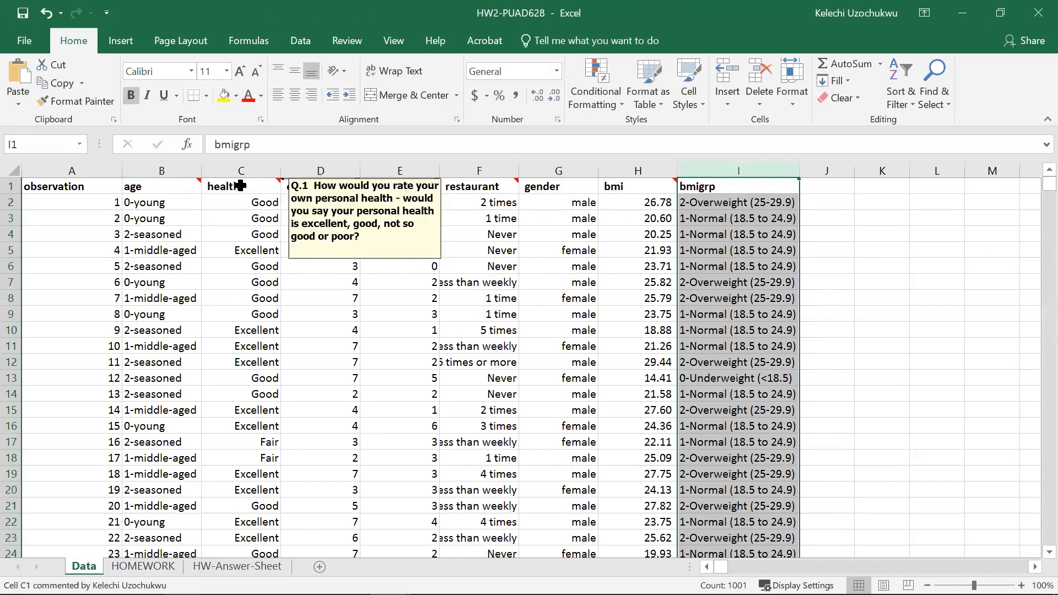
left_click(569, 167)
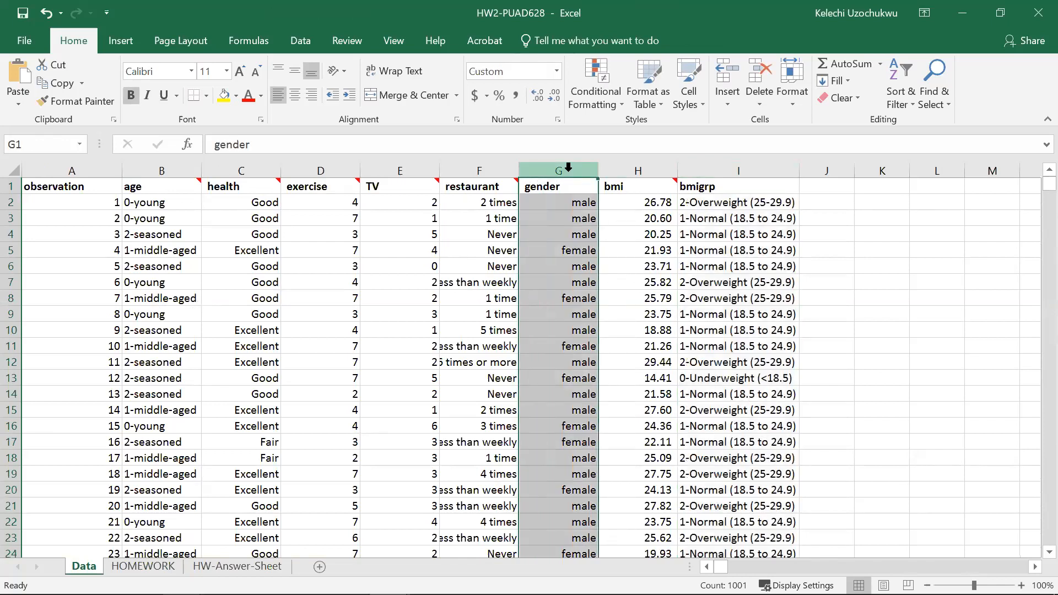
right_click(568, 167)
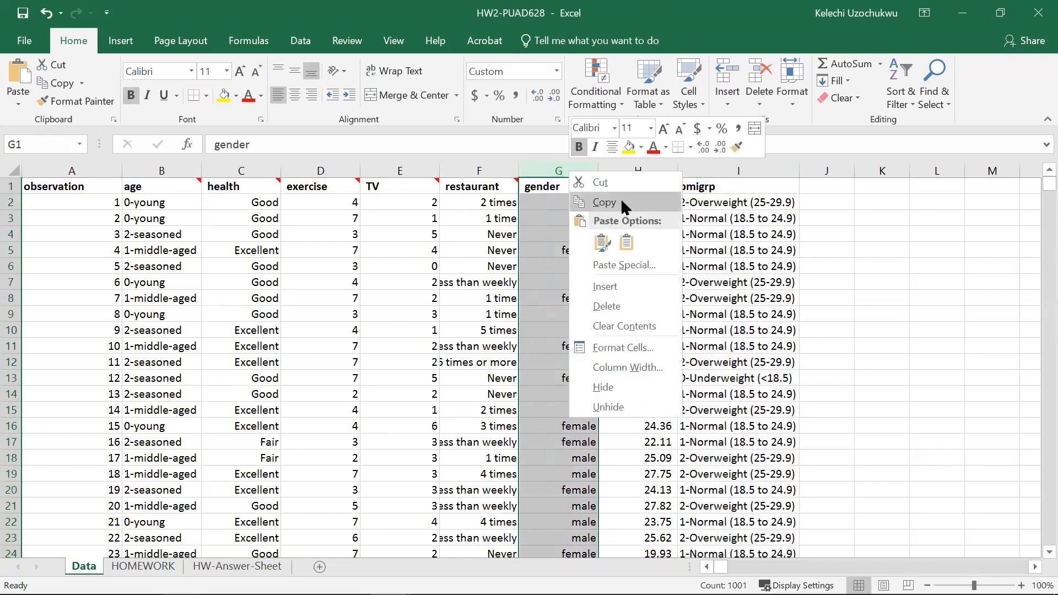
left_click(619, 202)
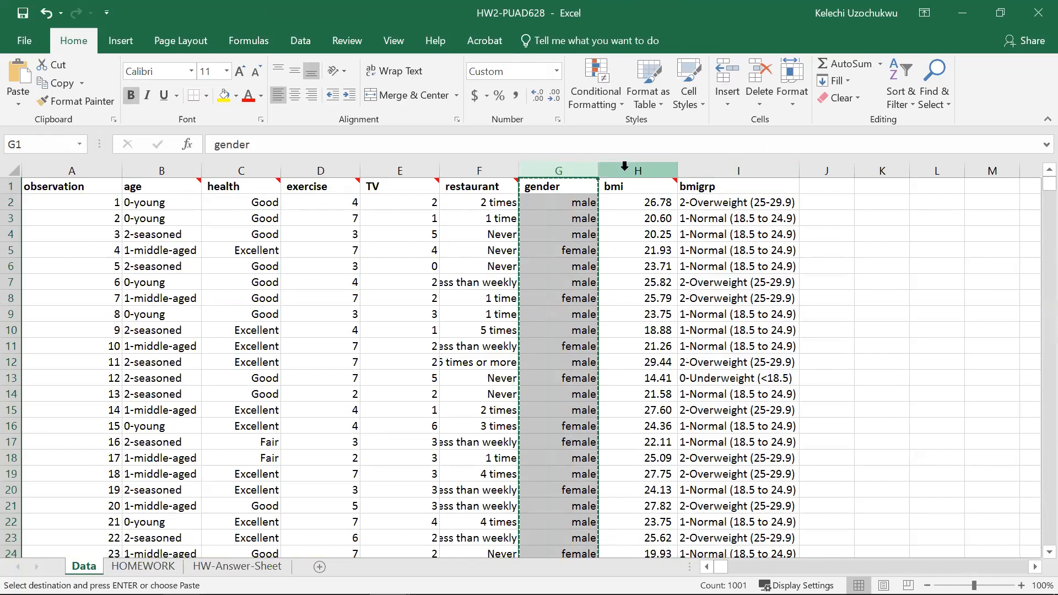
right_click(589, 170)
left_click(619, 205)
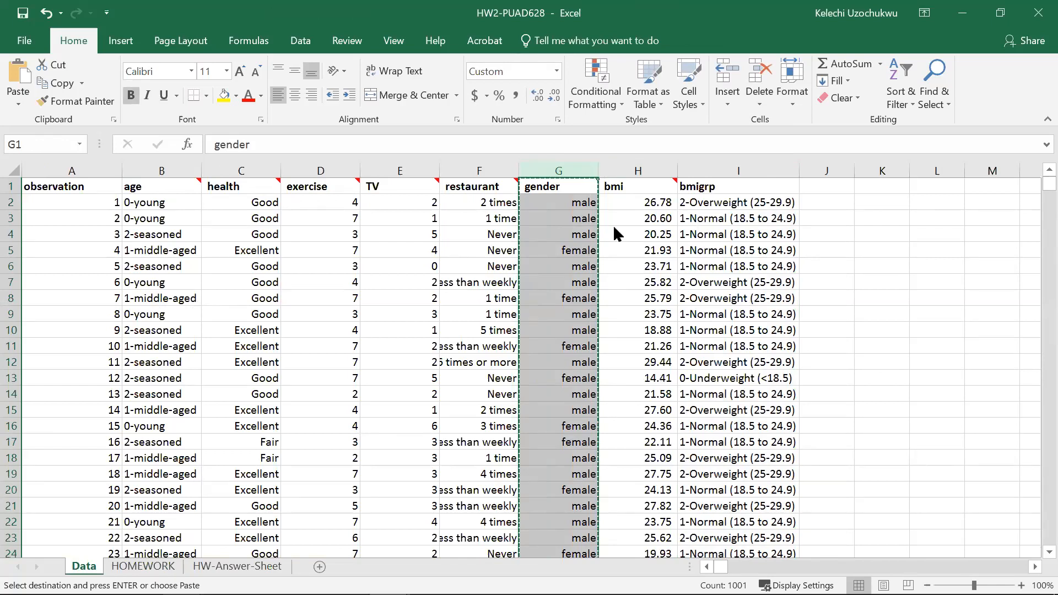
right_click(594, 172)
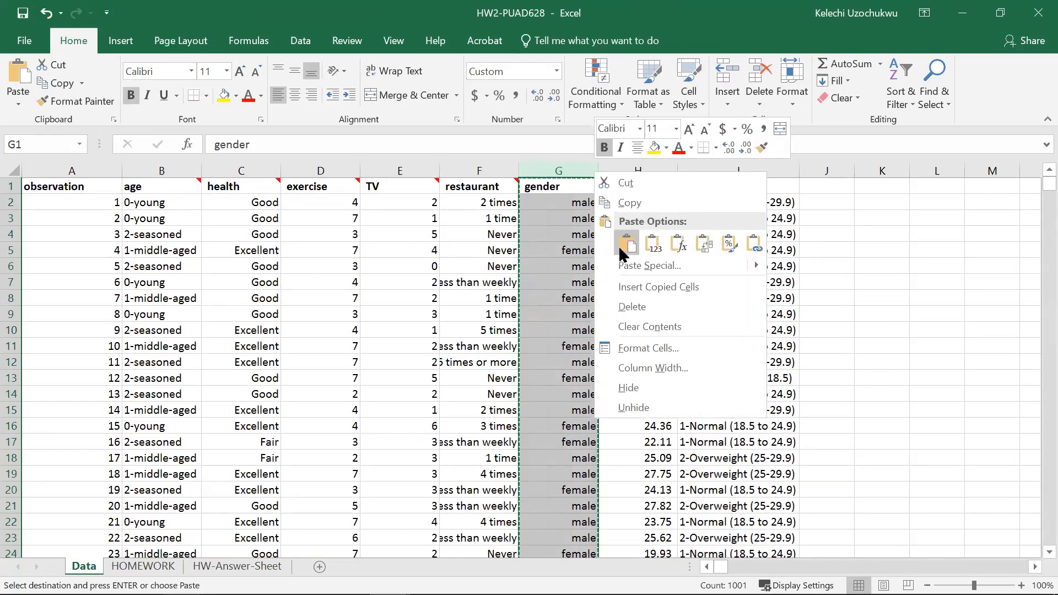
left_click(627, 288)
left_click(643, 170)
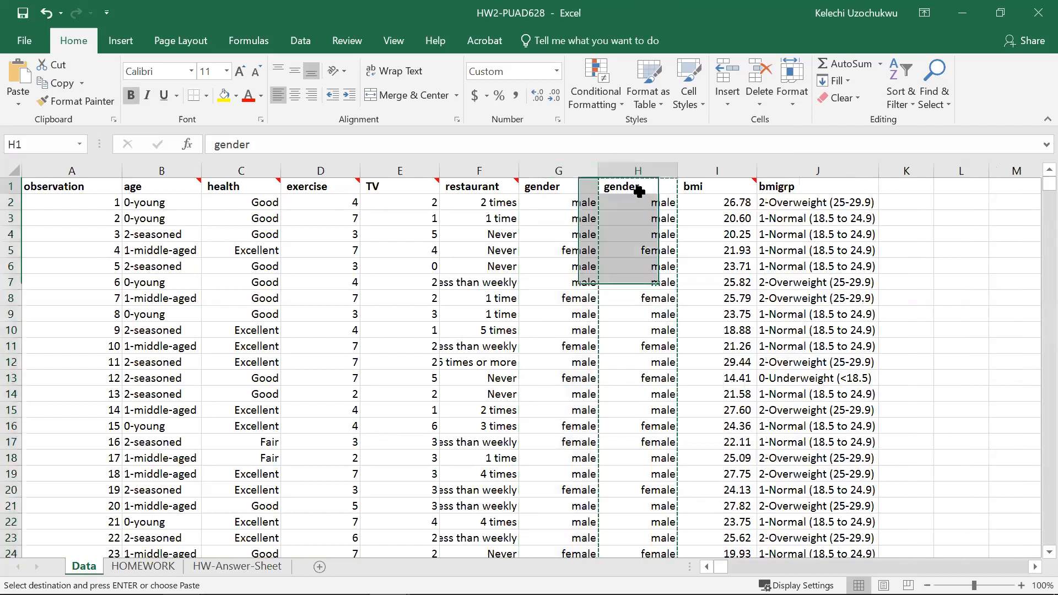
left_click(649, 164)
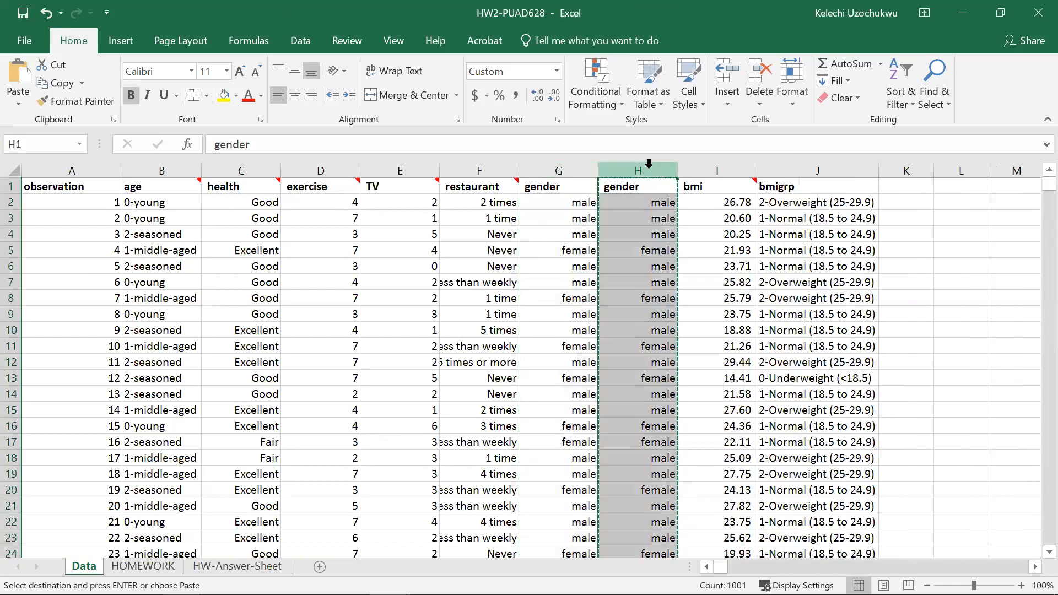
- Insert a comment on the duplicated gender header in H1 and clear its default author name
left_click(663, 188)
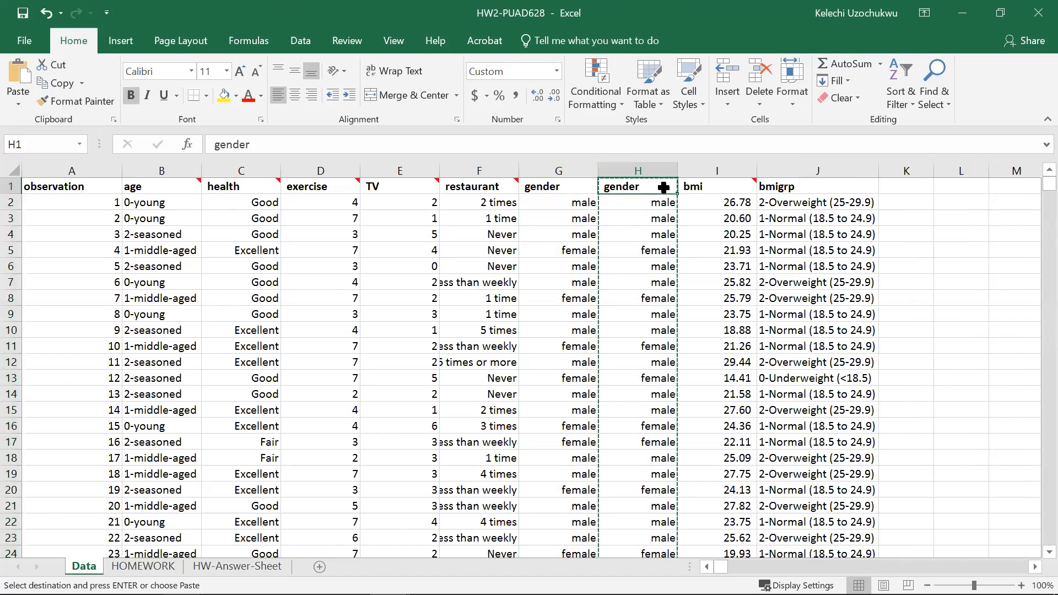
right_click(664, 188)
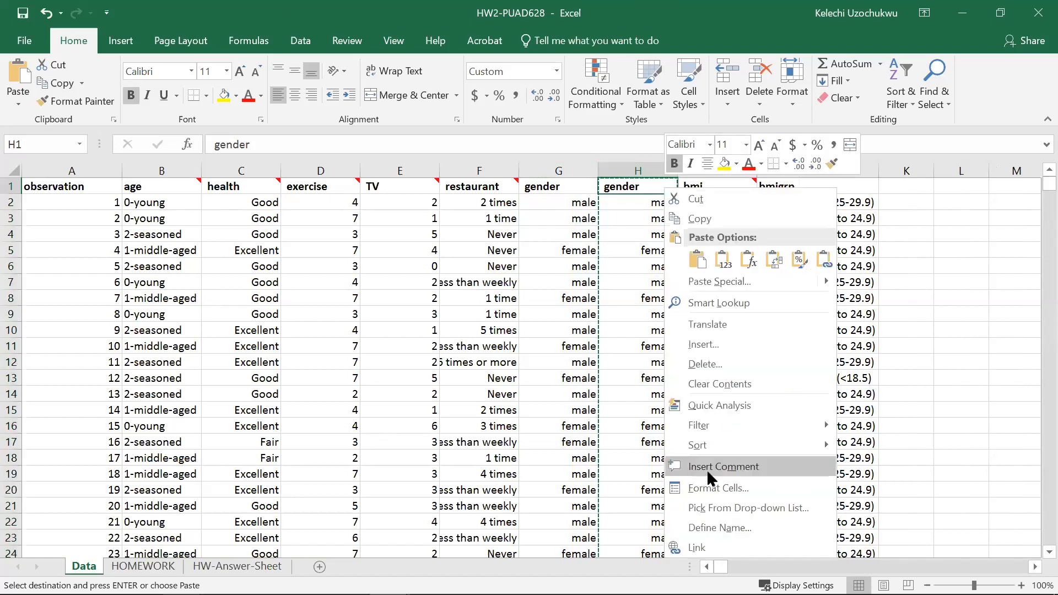
left_click(710, 467)
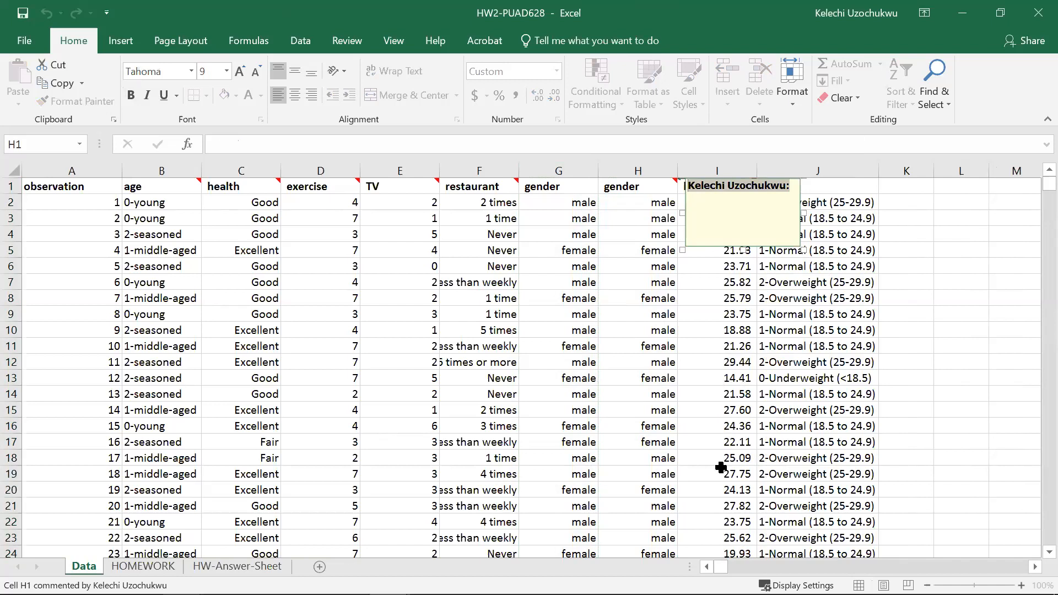
key("BackSpace")
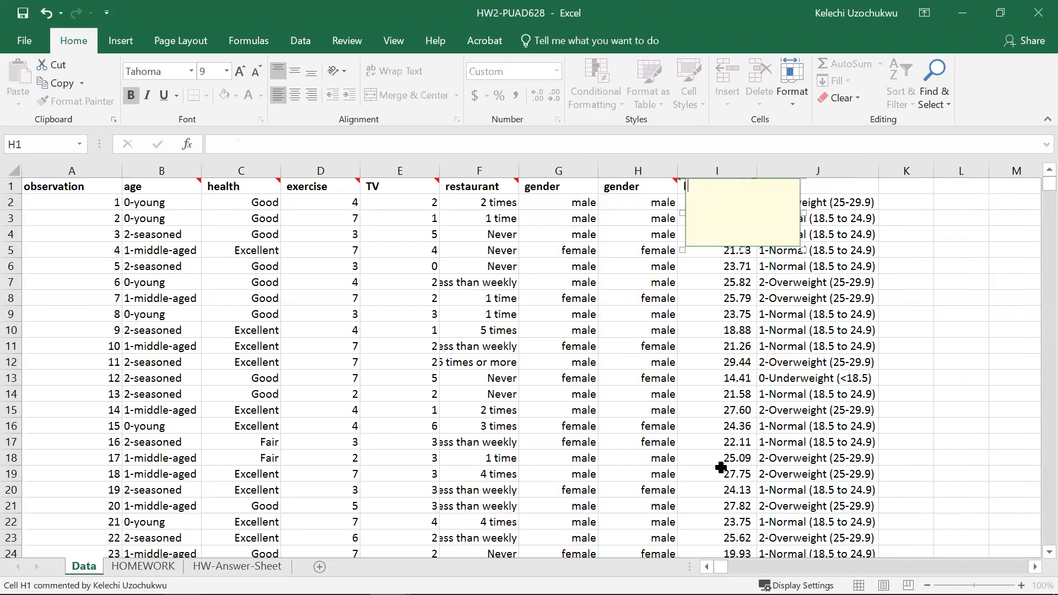
- Write a code legend in the H1 comment with the heading MALE: above the lines male = 1 and female = 0
type("male")
type("= 1")
key("Return")
type("g")
key("BackSpace")
type("female = 0G")
key("BackSpace")
type("MALE:")
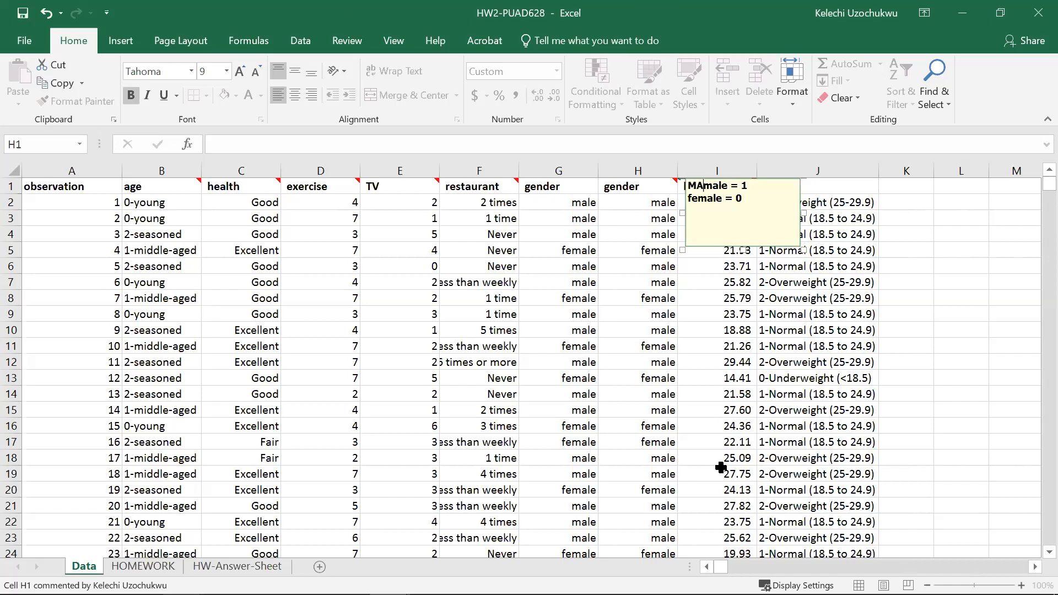
key("Return")
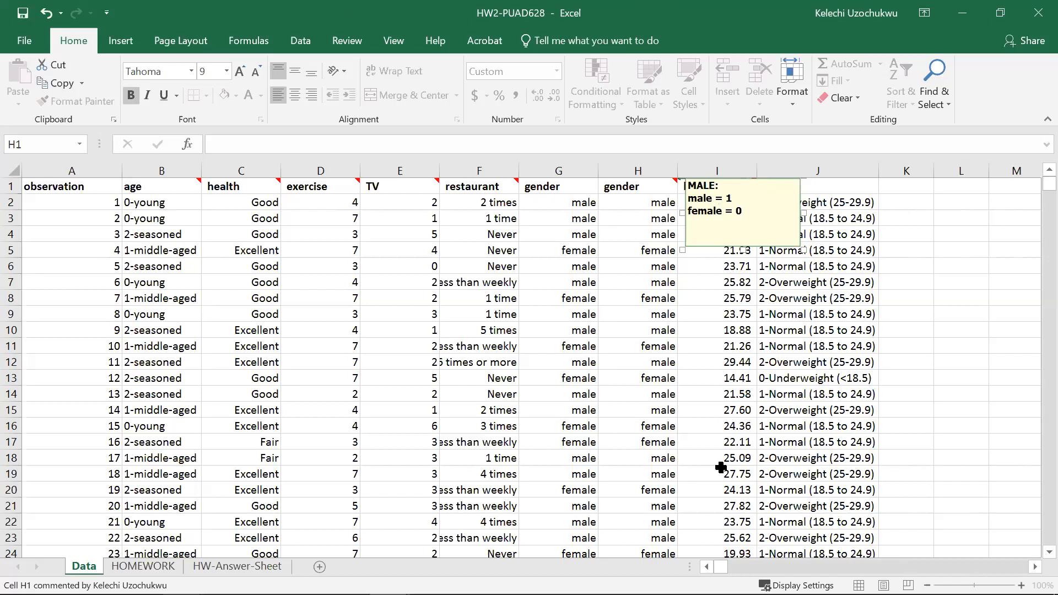
- Change the H1 comment legend to FEMALE: with the lines female = 1 and male = 0
key("Up")
type("FE")
key("Right")
type("fe")
key("BackSpace")
key("BackSpace")
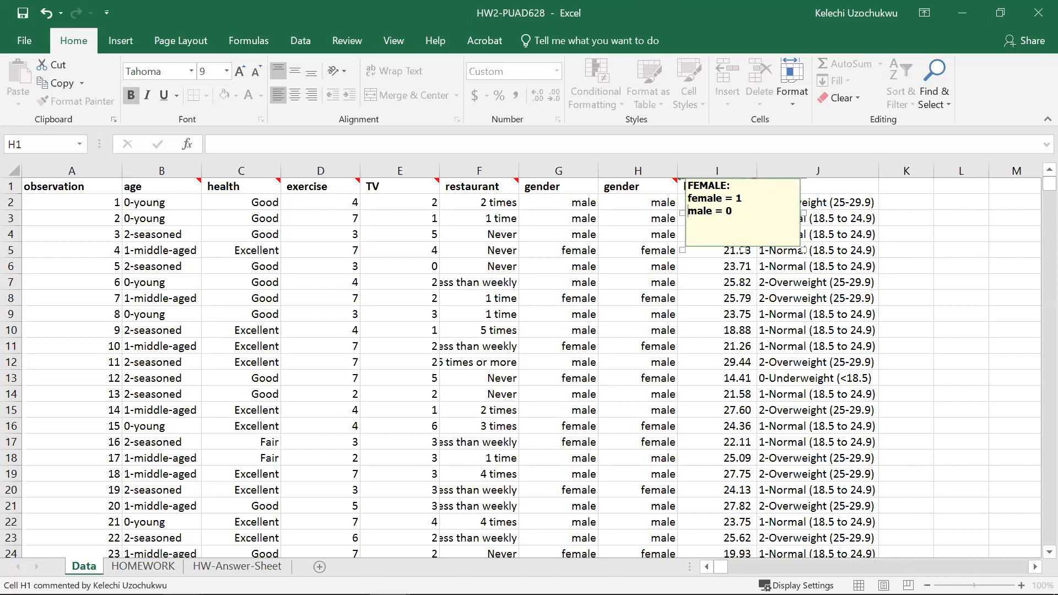
left_click(648, 201)
- Rename the duplicated column's header in H1 as female
left_click(648, 189)
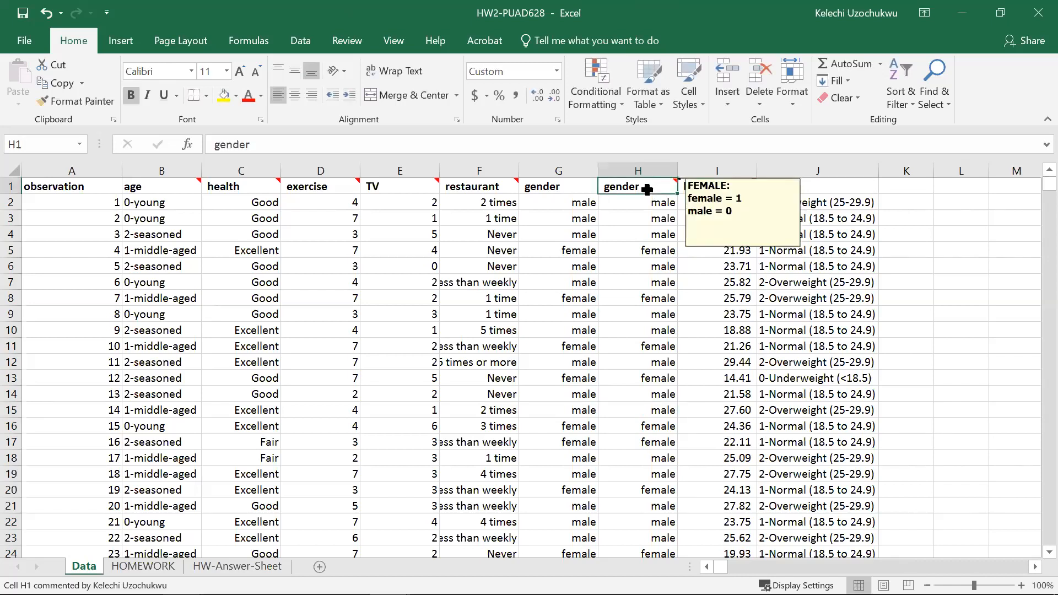
type("femae")
key("Return")
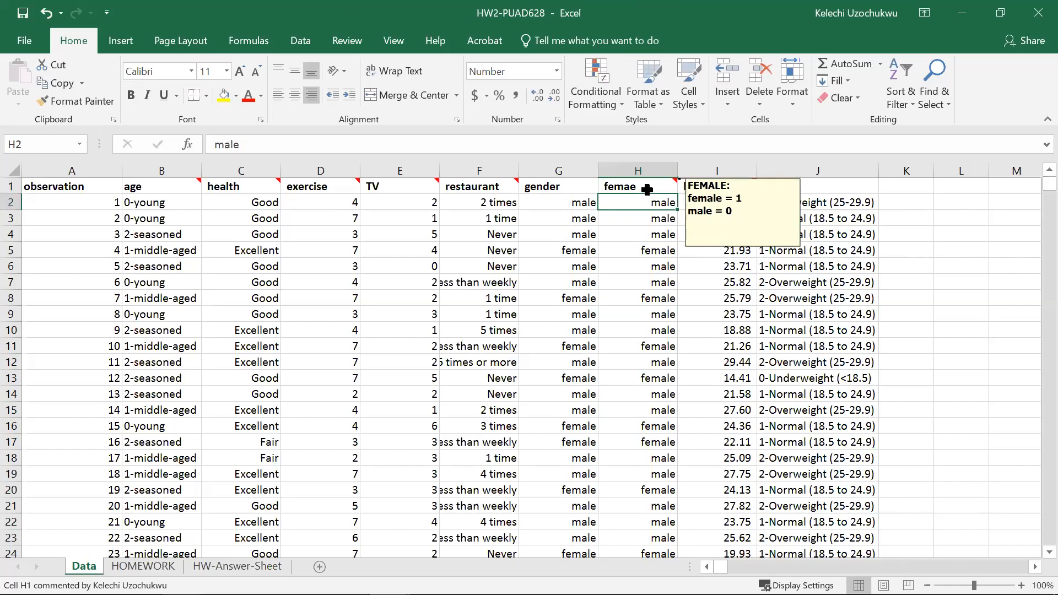
left_click(648, 189)
type("female")
key("Return")
- Try replacing all "male" with 0 with only cell H5 selected, and undo the replacement
left_click(646, 165)
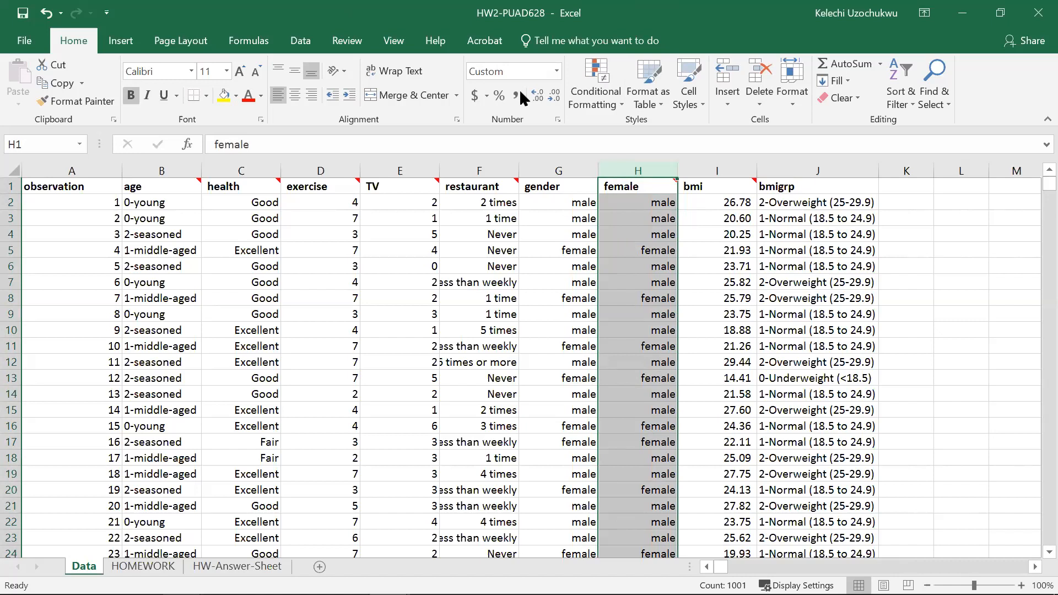
left_click(561, 170)
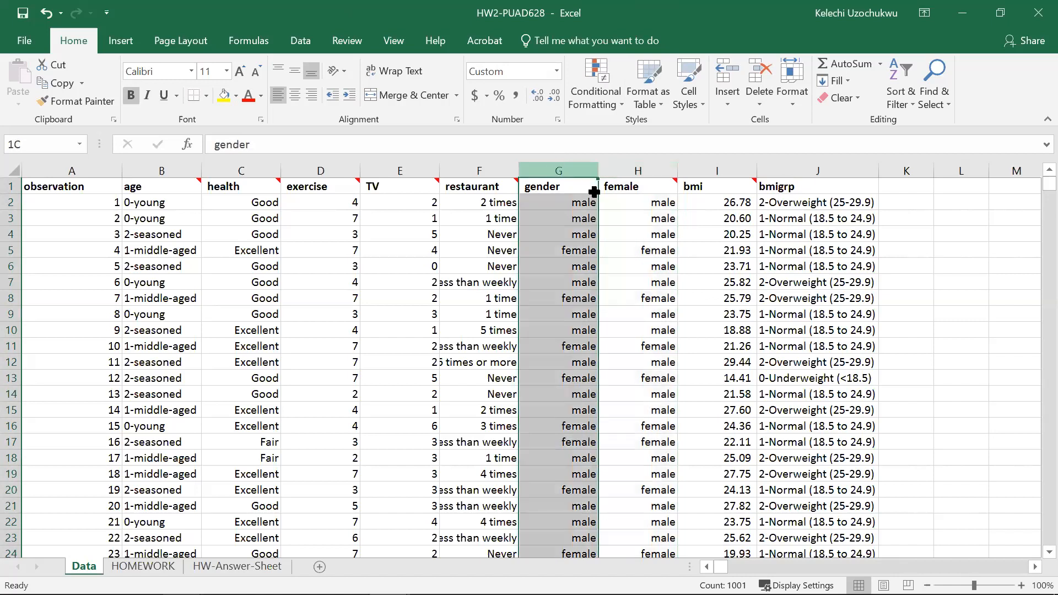
left_click(629, 165)
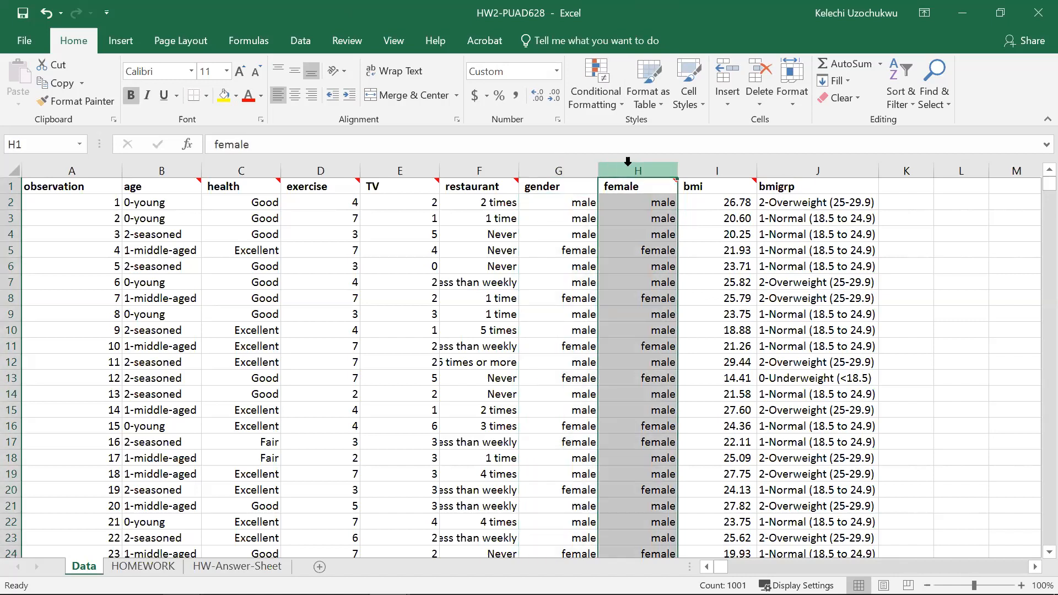
left_click(610, 245)
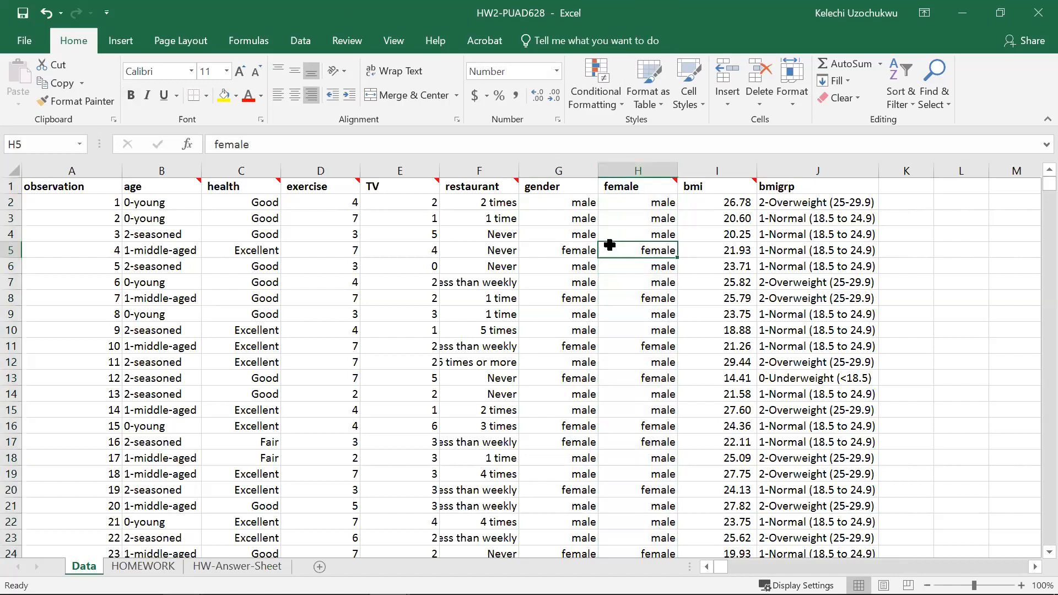
key("ctrl+h")
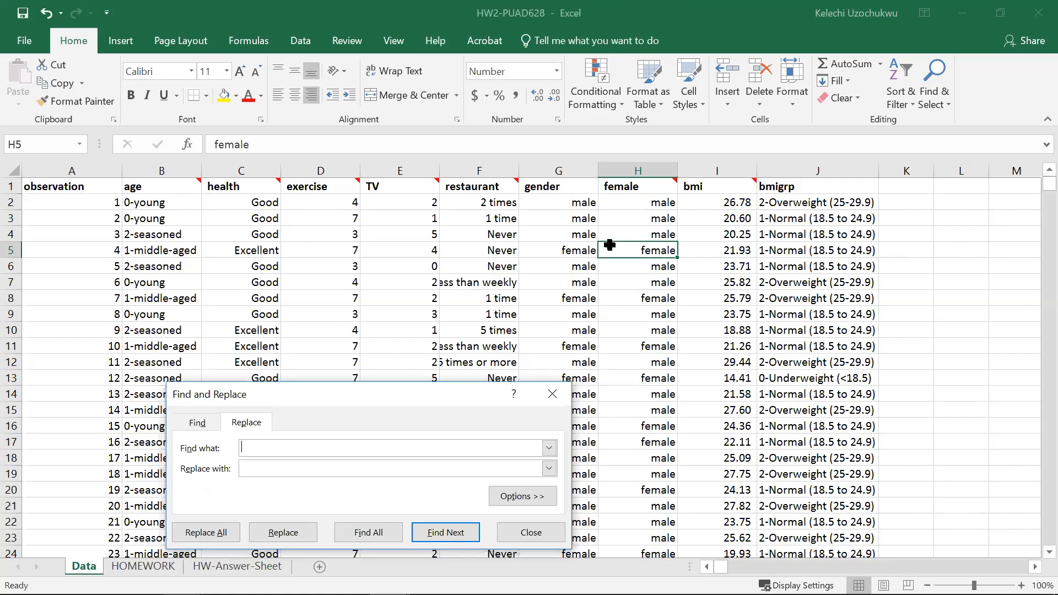
type("male")
type("0")
left_click(218, 532)
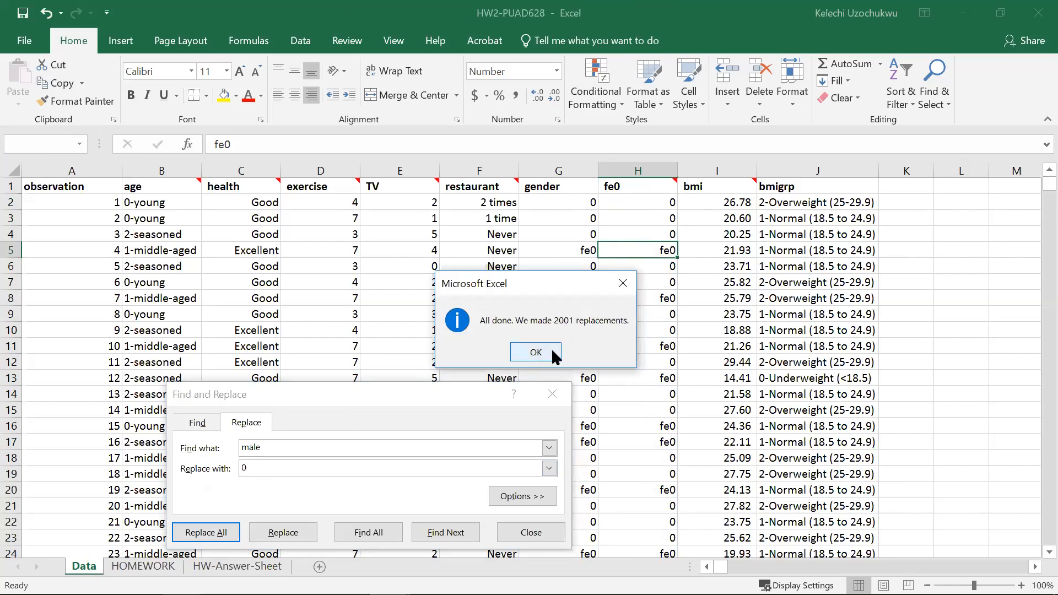
left_click(551, 348)
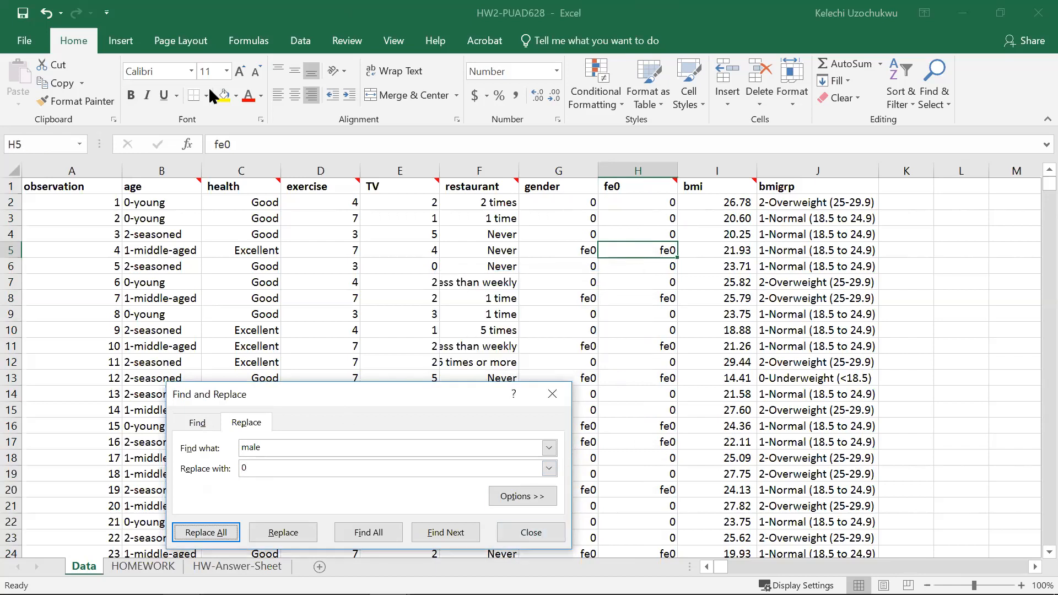
key("ctrl+z")
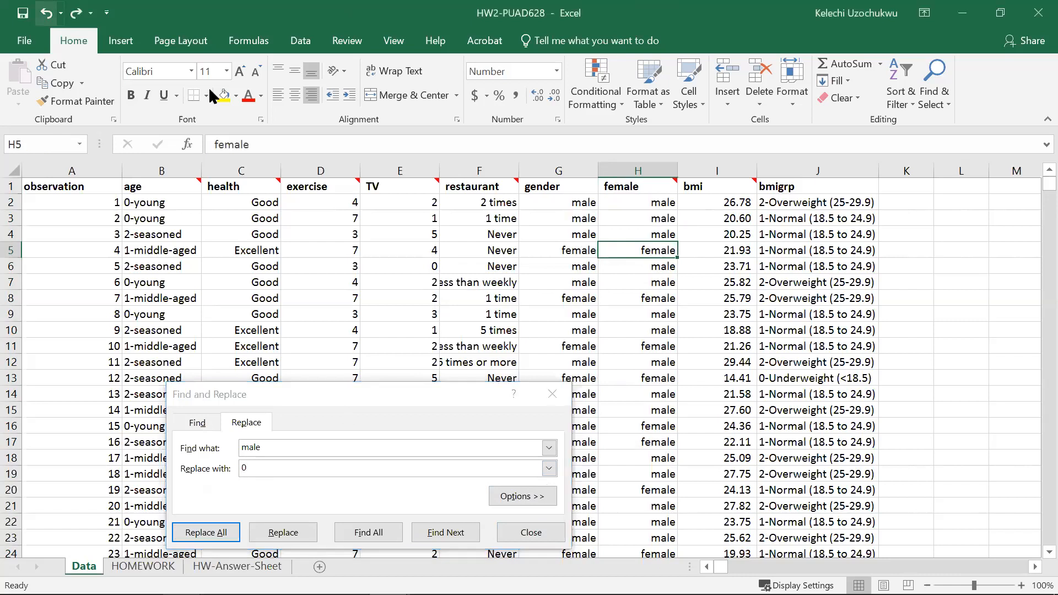
- Replace all "male" with 0 within column H only
left_click(616, 167)
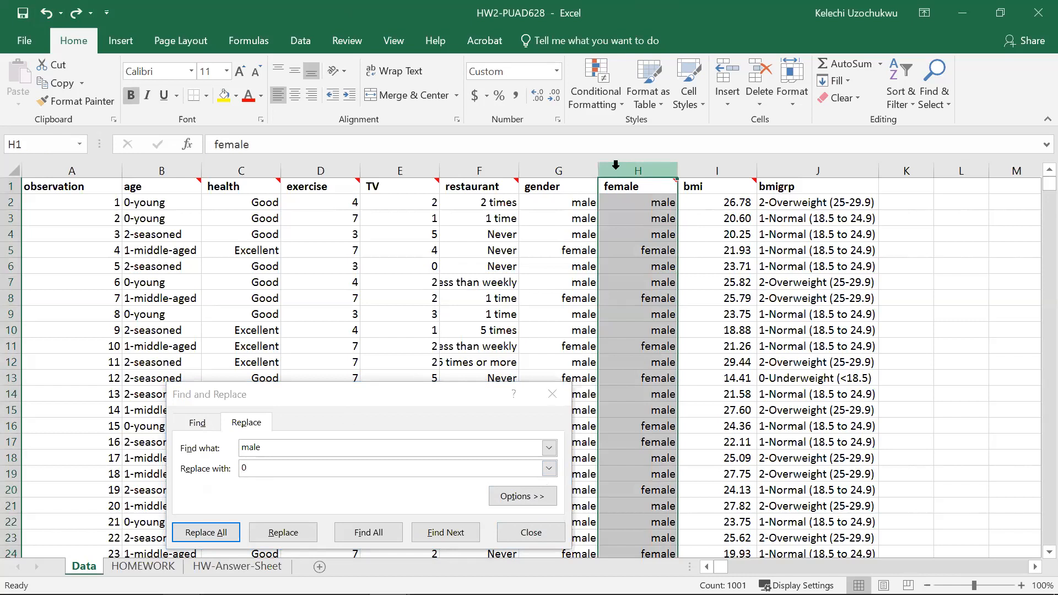
left_click(308, 473)
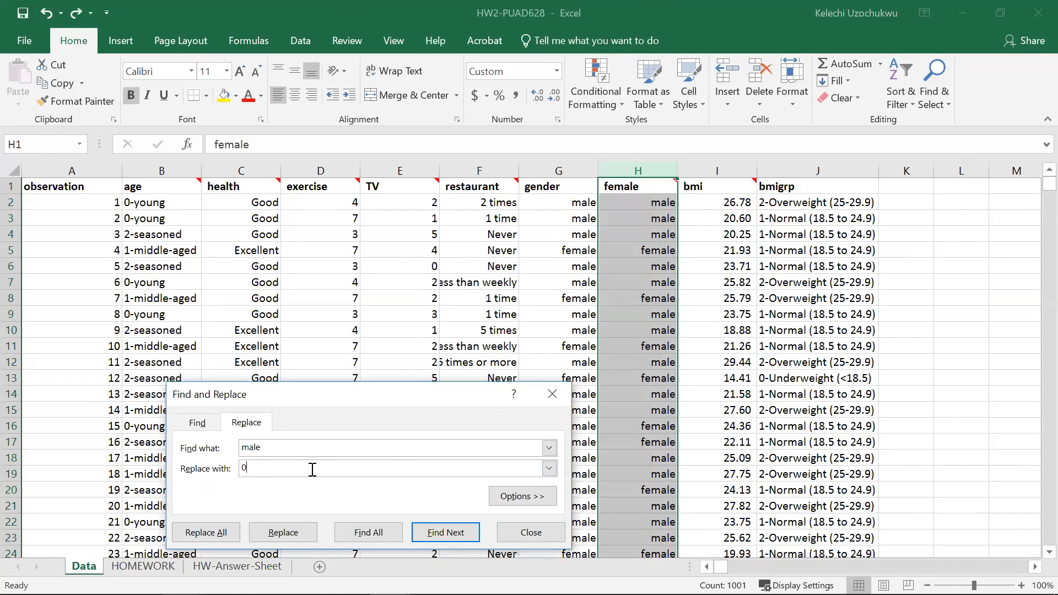
left_click(224, 531)
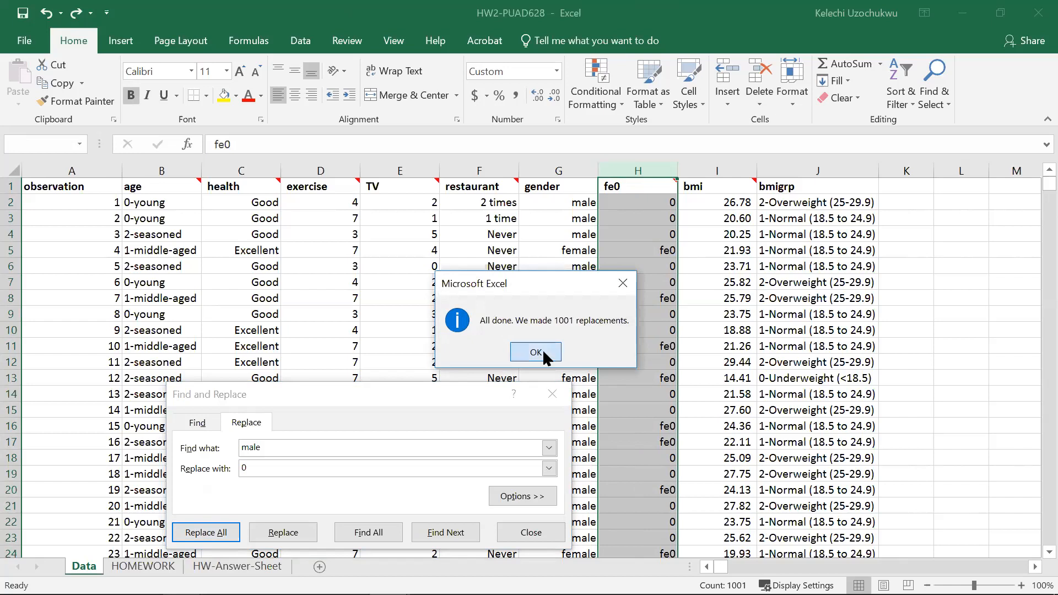
left_click(535, 352)
- Replace all "fe0" with 1 in column H
mouse_move(655, 191)
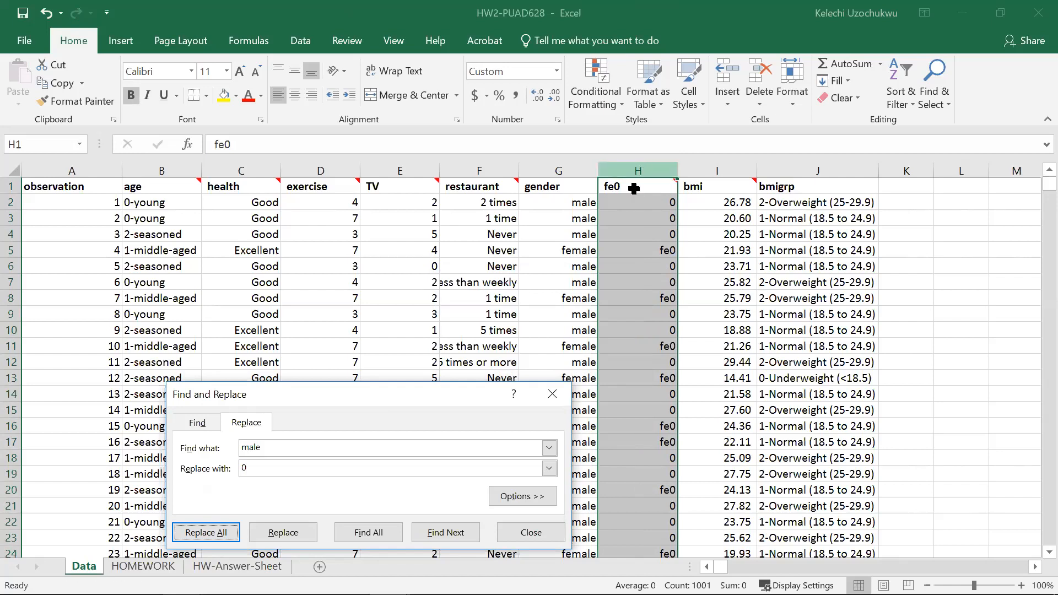
left_click_drag(265, 445, 231, 444)
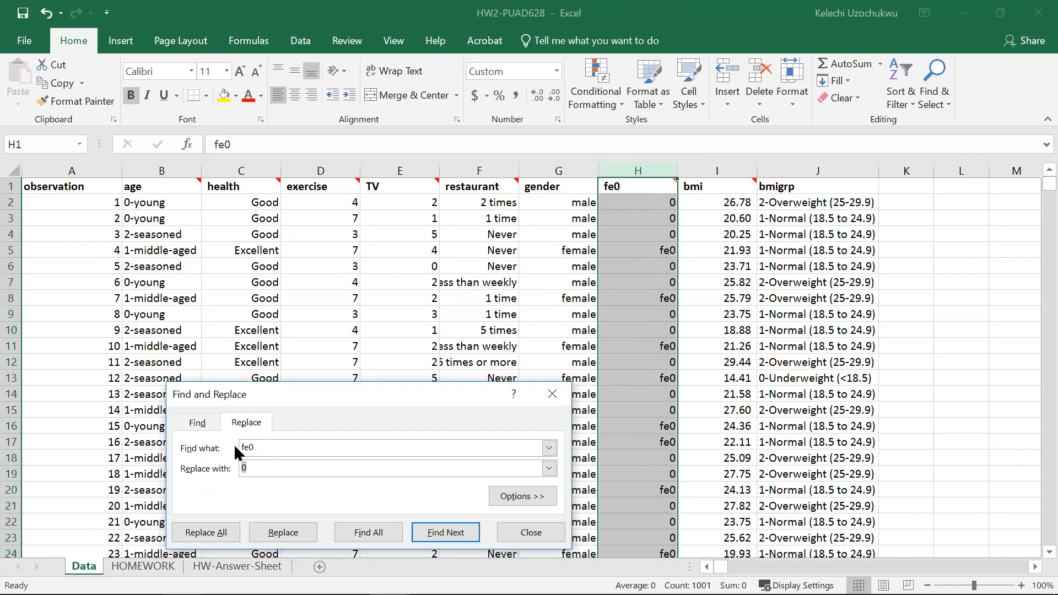
left_click(214, 532)
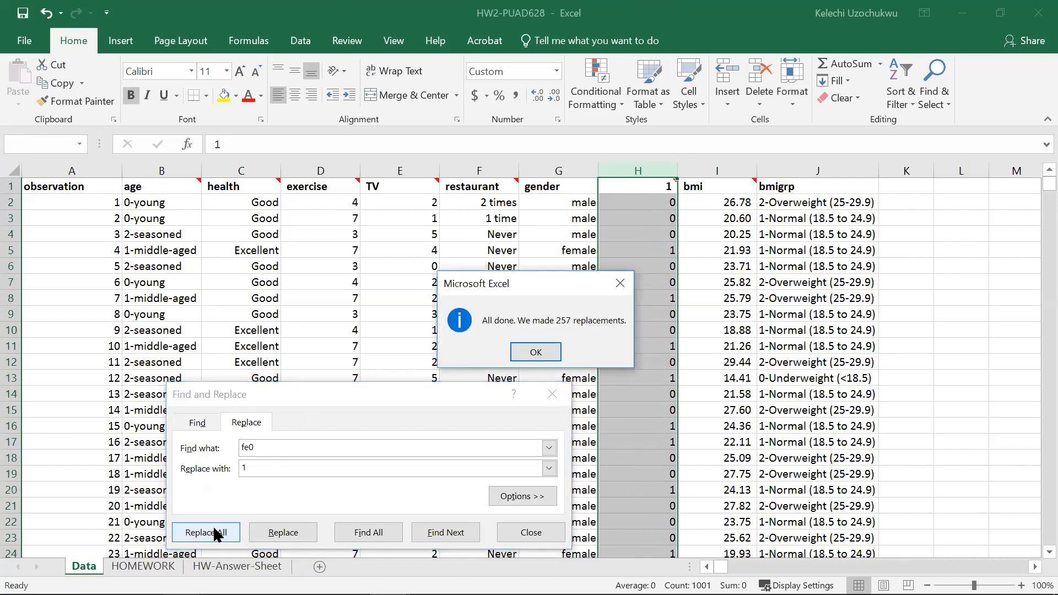
left_click(536, 350)
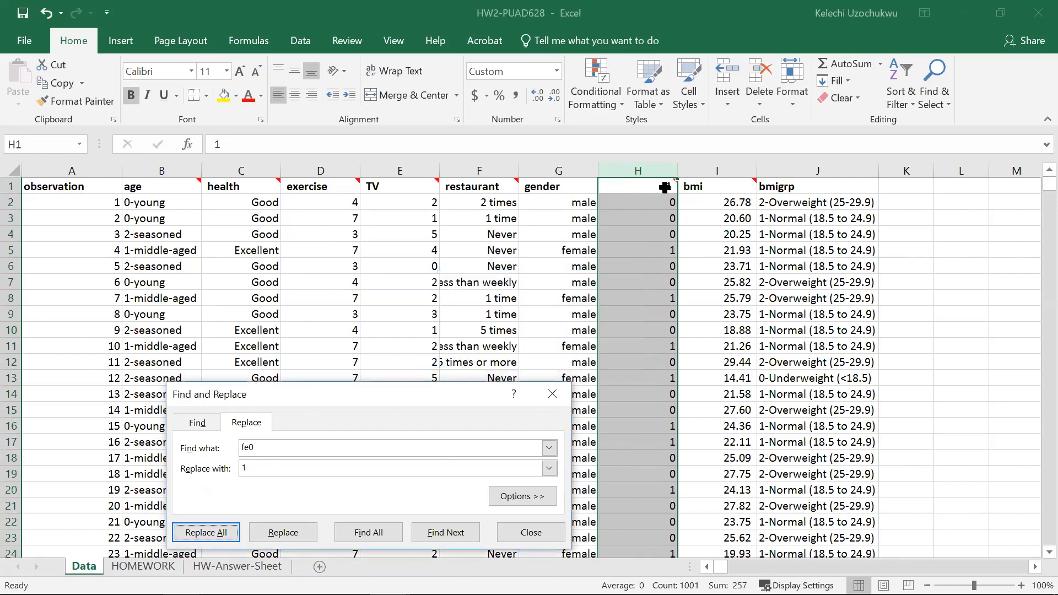
- Set the header in H1 back to female and compare the gender and recoded values in rows 5 and 8
left_click(665, 187)
type("female")
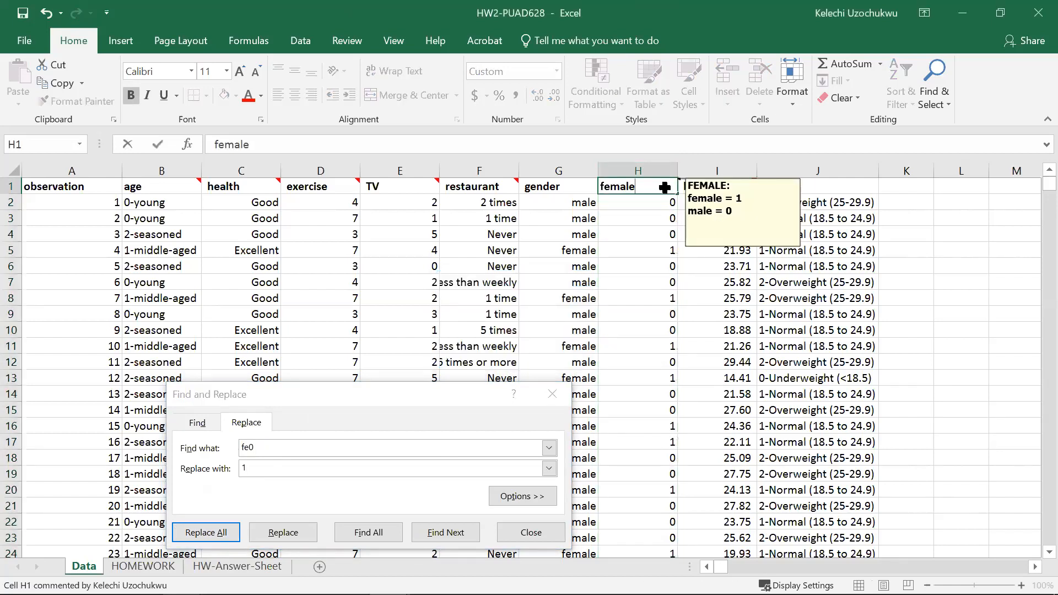
key("Return")
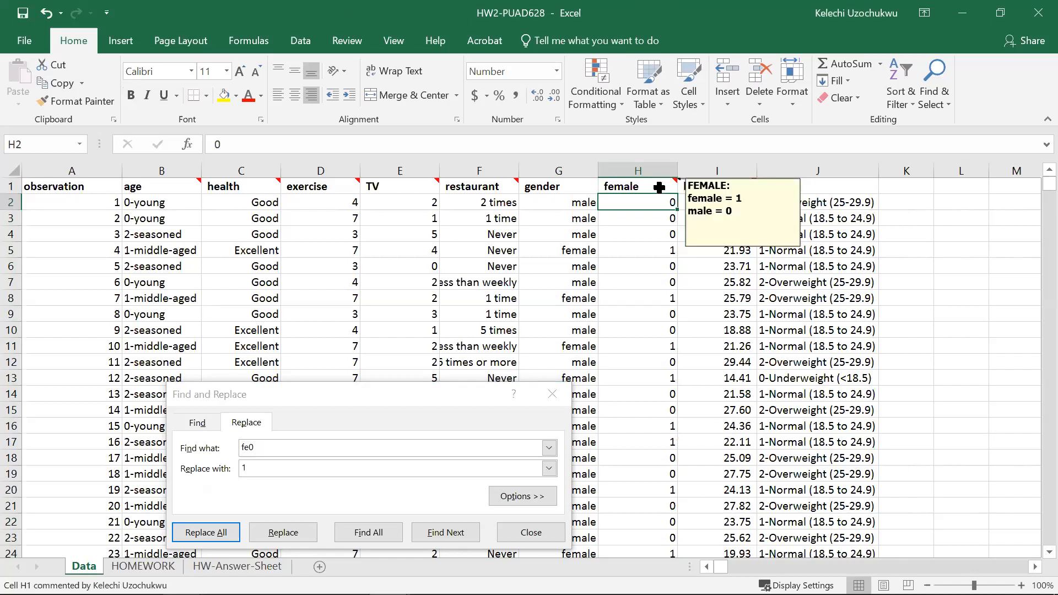
left_click_drag(576, 248, 629, 251)
left_click_drag(591, 298, 644, 297)
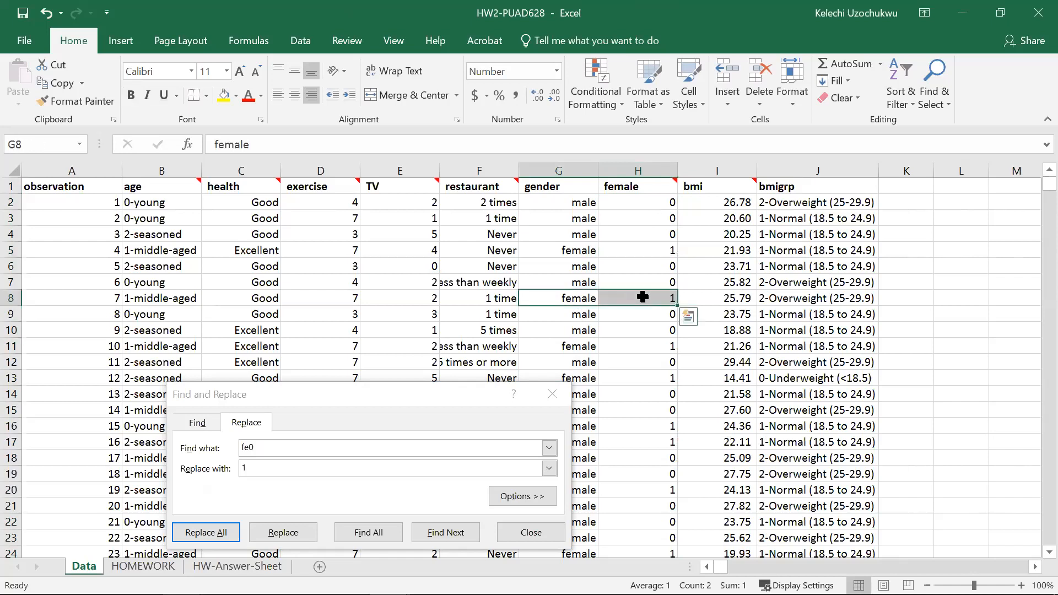
- Compare the gender and recoded female values in rows 11 and 13
left_click_drag(587, 346, 634, 346)
left_click_drag(585, 378, 619, 379)
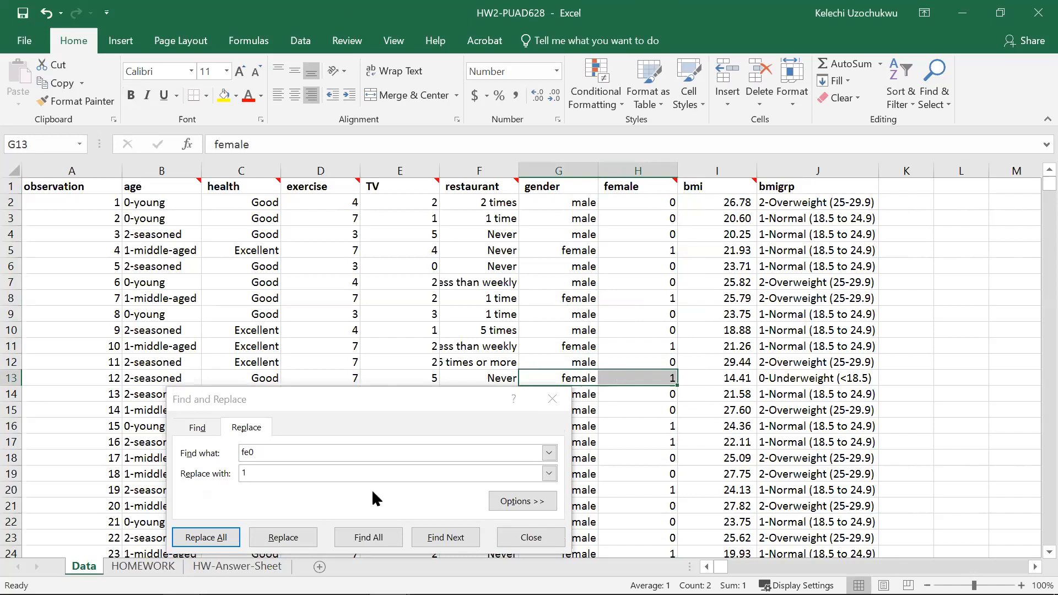
left_click(275, 449)
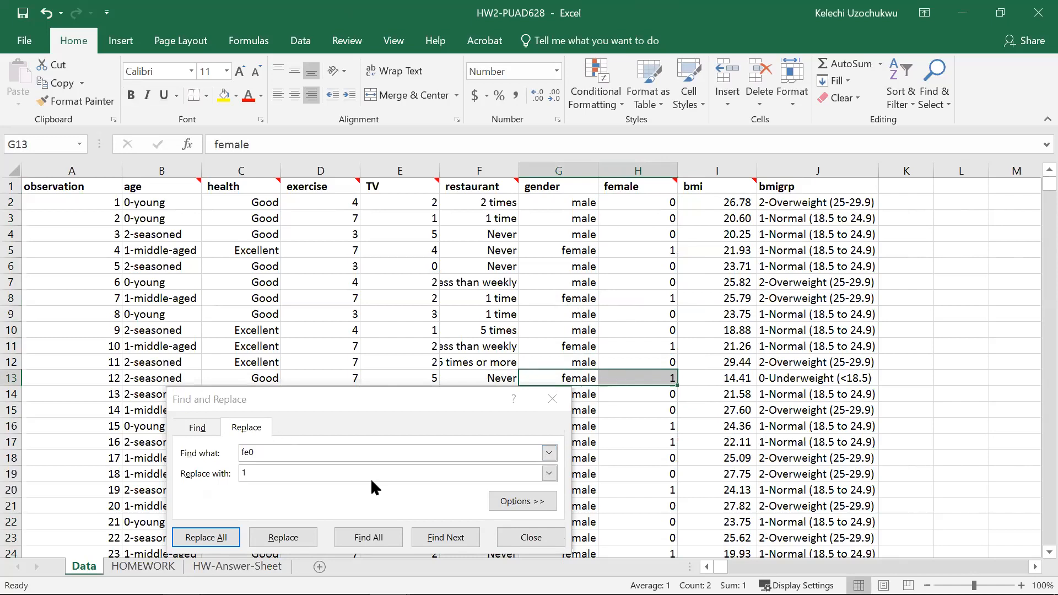
- Undo the header edit and both replacements so column H holds the original male and female text
left_click(611, 426)
key("ctrl+z")
key("ctrl+z")
key("ctrl+z")
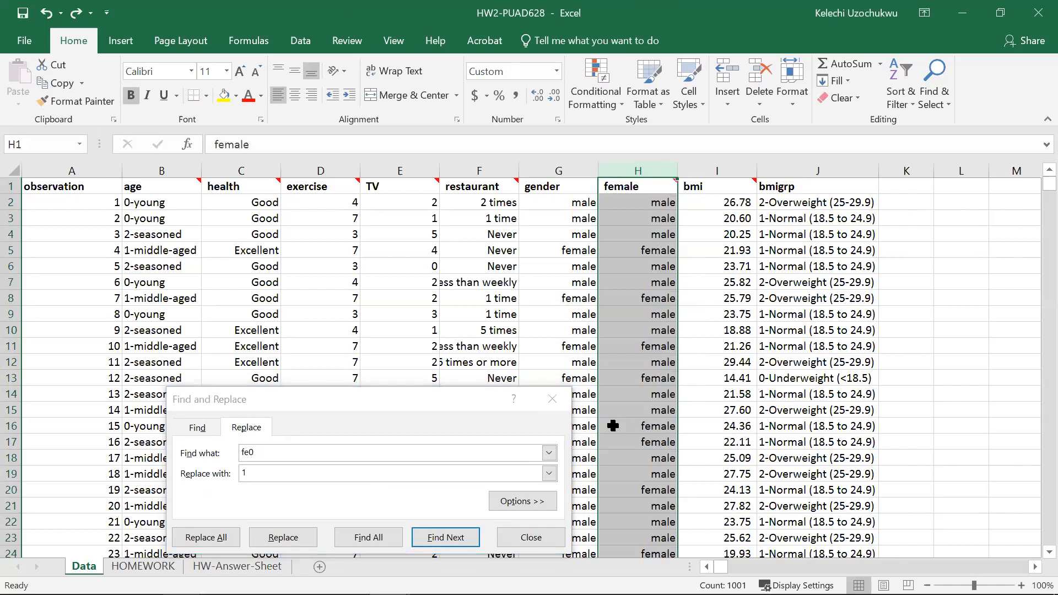
- Replace all "female" with 1 in column H
left_click(266, 428)
key("BackSpace")
type("m")
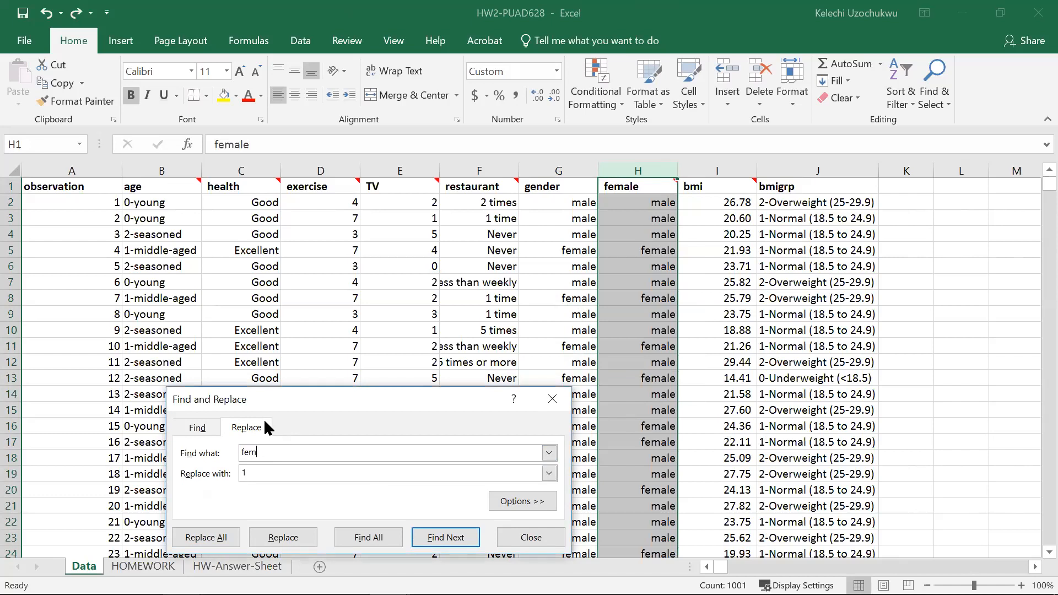
type("ale")
key("Tab")
left_click(206, 536)
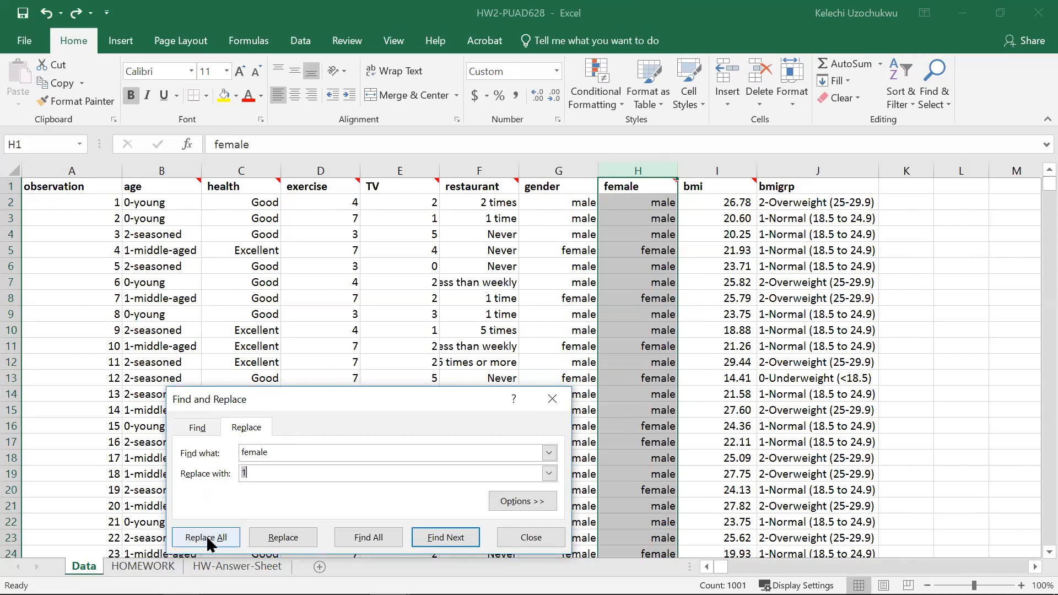
left_click(530, 350)
- Replace all "male" with 0 in column H
left_click(243, 452)
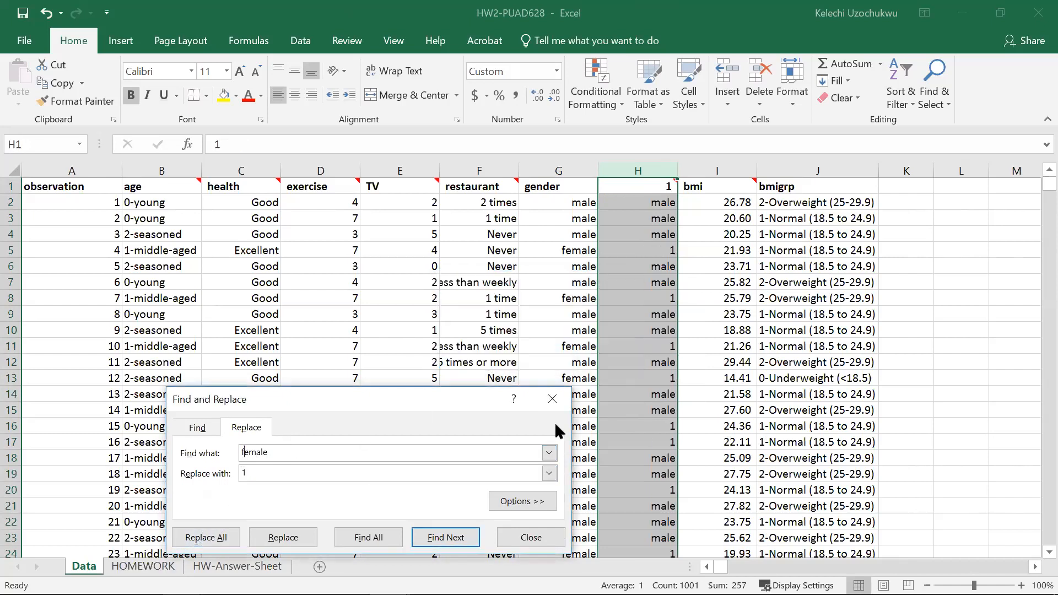
key("Delete")
key("Delete")
key("Tab")
type("0")
left_click(220, 537)
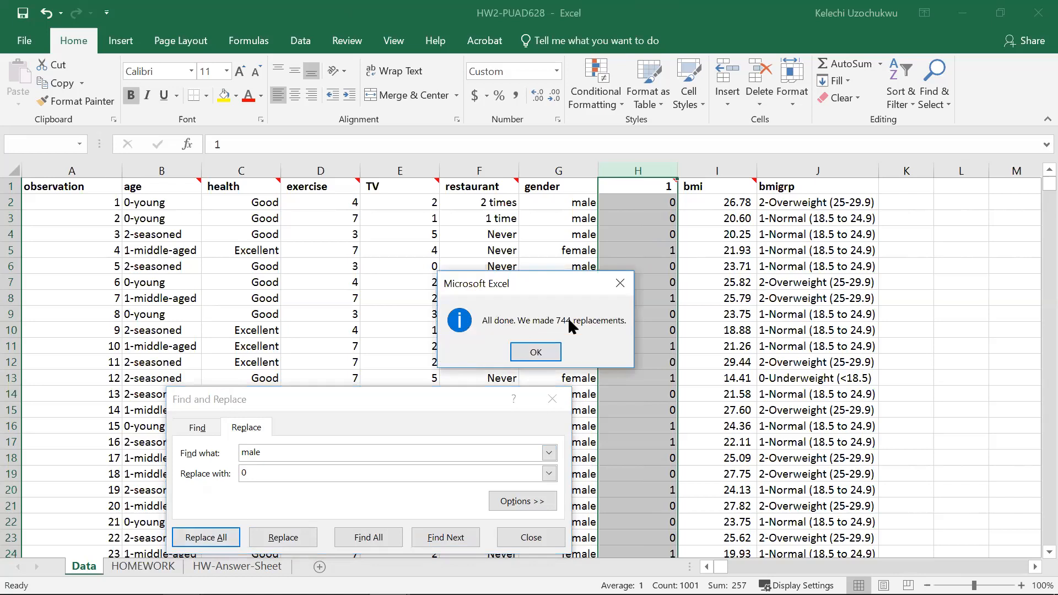
left_click(541, 352)
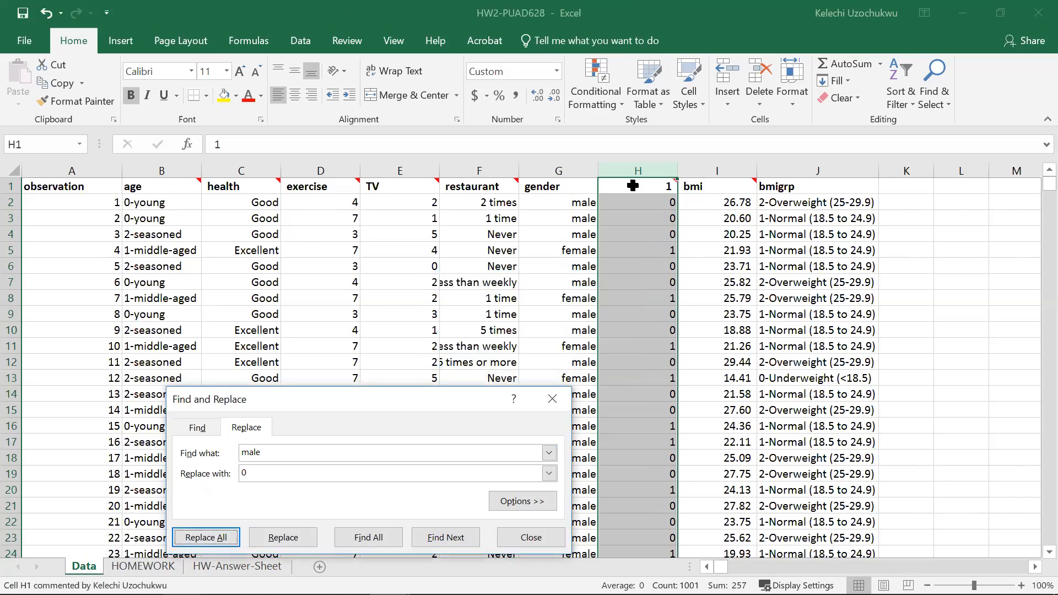
- Rename the header in H1 back to female
left_click(635, 187)
type("female")
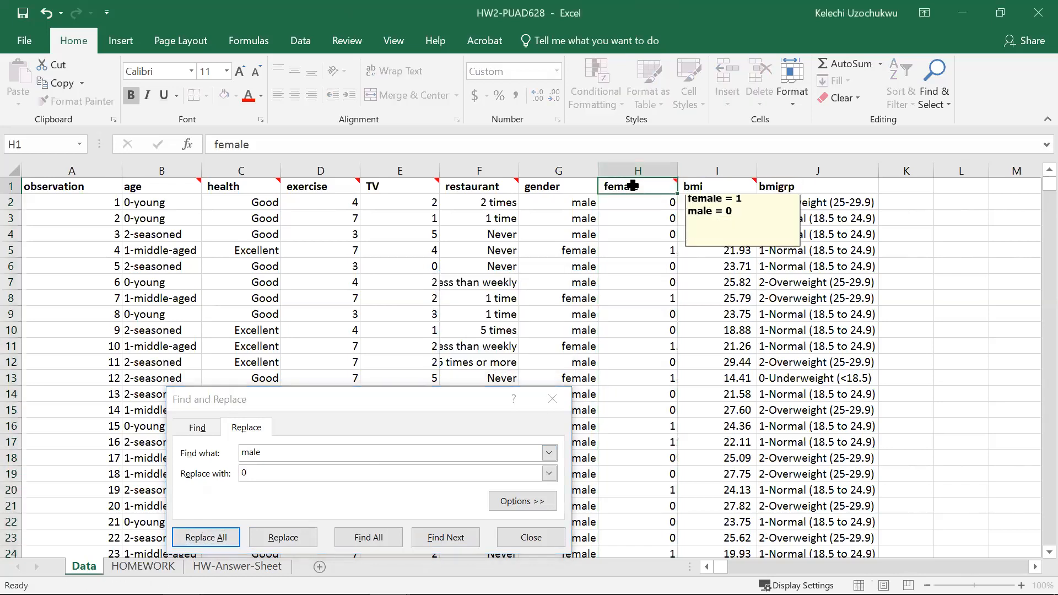
key("Return")
- Compare the gender text with the female codes in several male and female rows, and close Find and Replace
left_click_drag(571, 250, 626, 250)
left_click_drag(573, 298, 621, 306)
left_click_drag(582, 346, 626, 353)
left_click(645, 406)
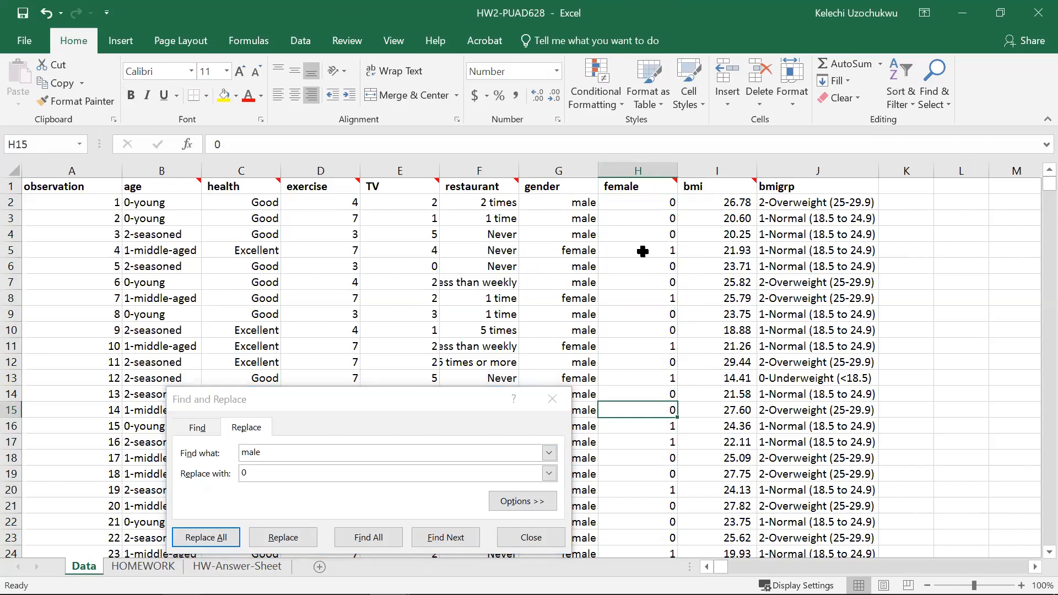
left_click_drag(643, 251, 551, 251)
left_click_drag(648, 205, 592, 234)
left_click(633, 287)
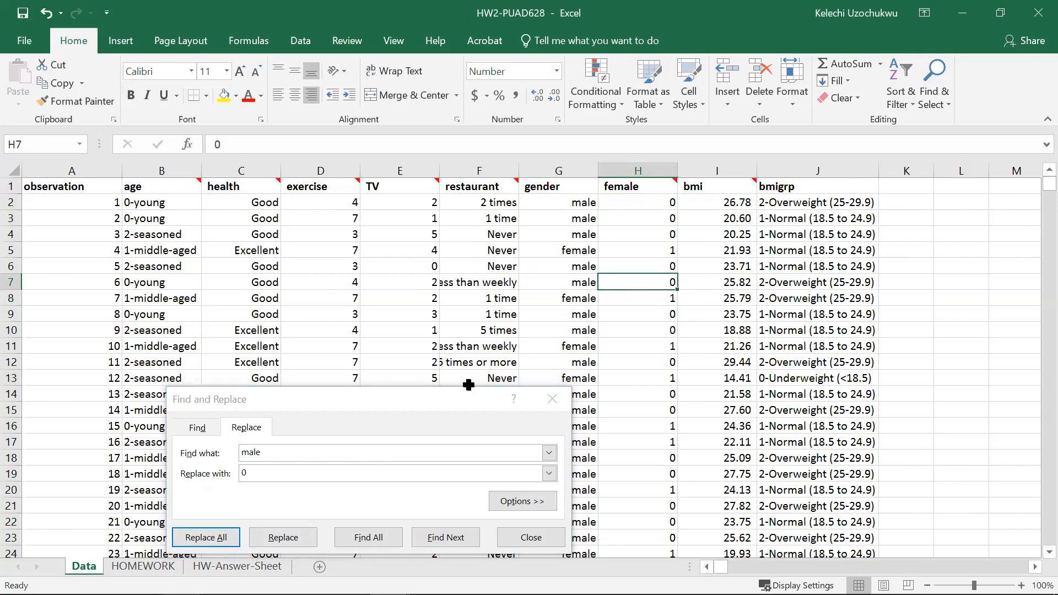
left_click(512, 534)
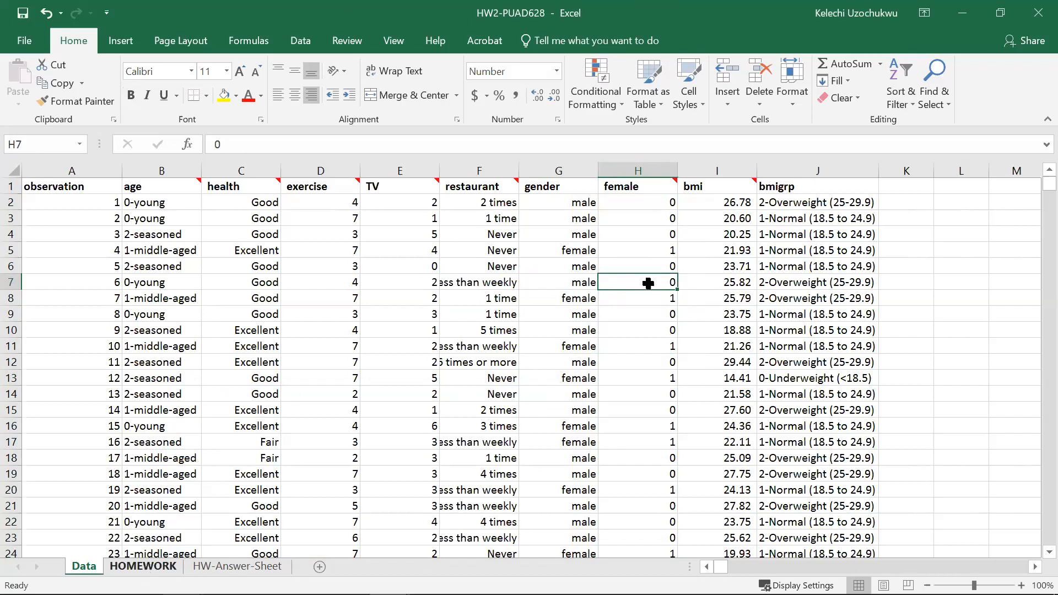
- Add filters to the data headers and check the distinct values of the female and gender columns
left_click(907, 92)
left_click(916, 187)
left_click(671, 187)
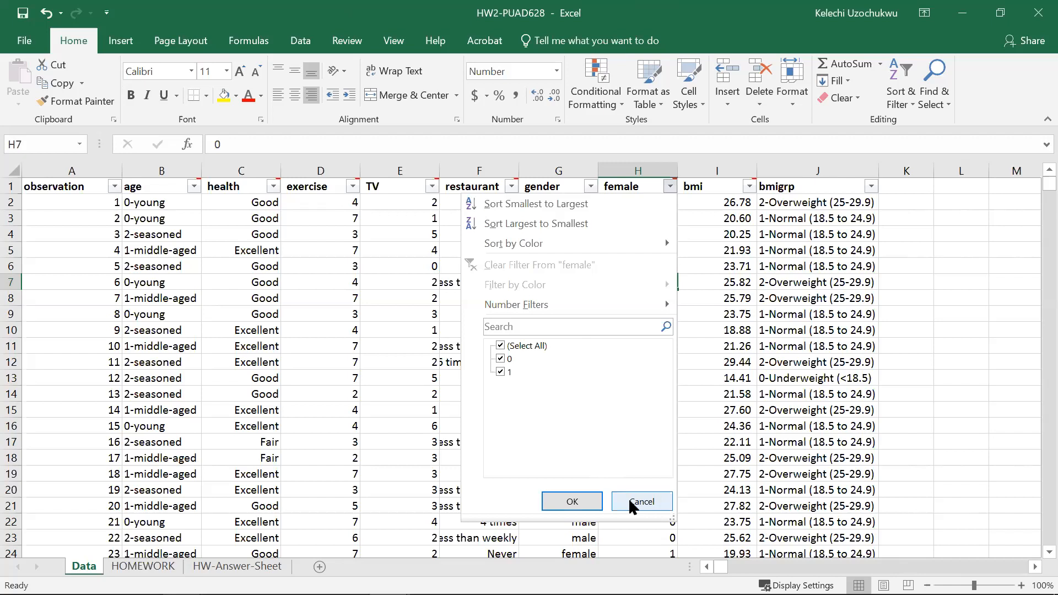
left_click(589, 186)
left_click(590, 186)
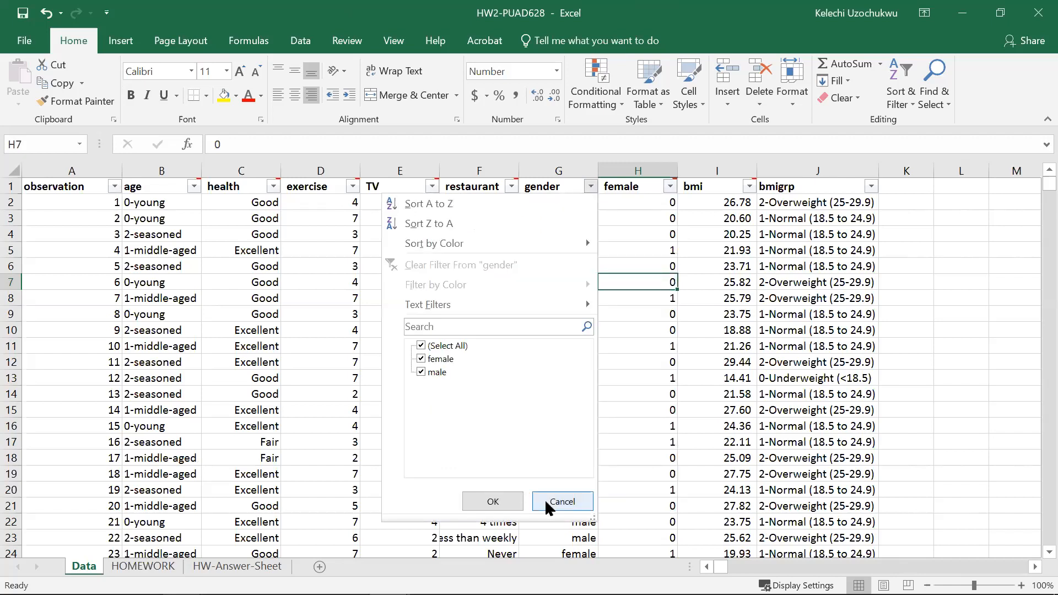
- Review the distinct filter values of age, health, exercise, TV, restaurant and bmigrp without filtering anything
left_click(447, 230)
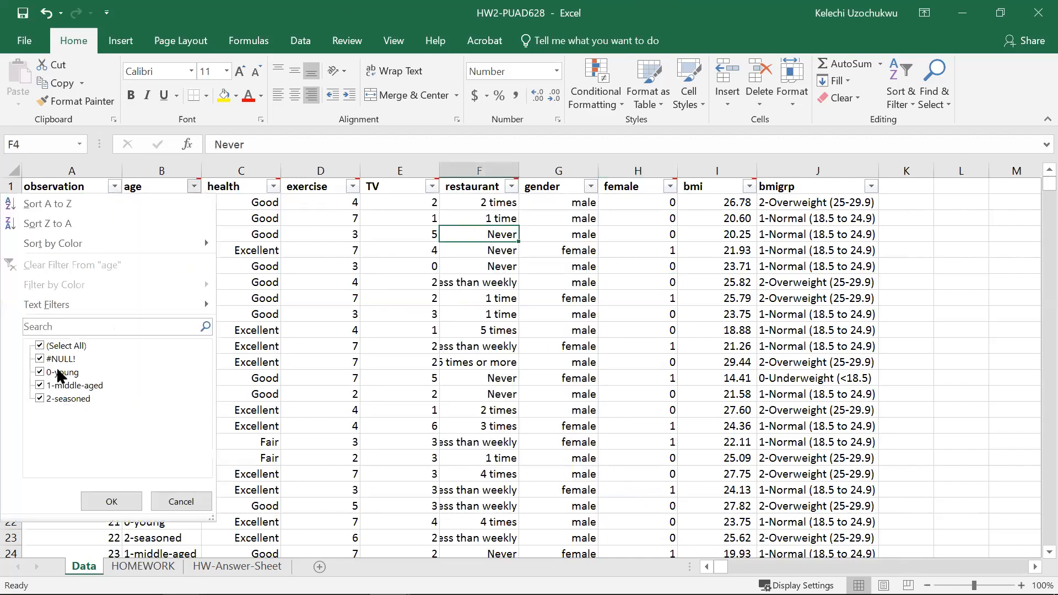
left_click(274, 187)
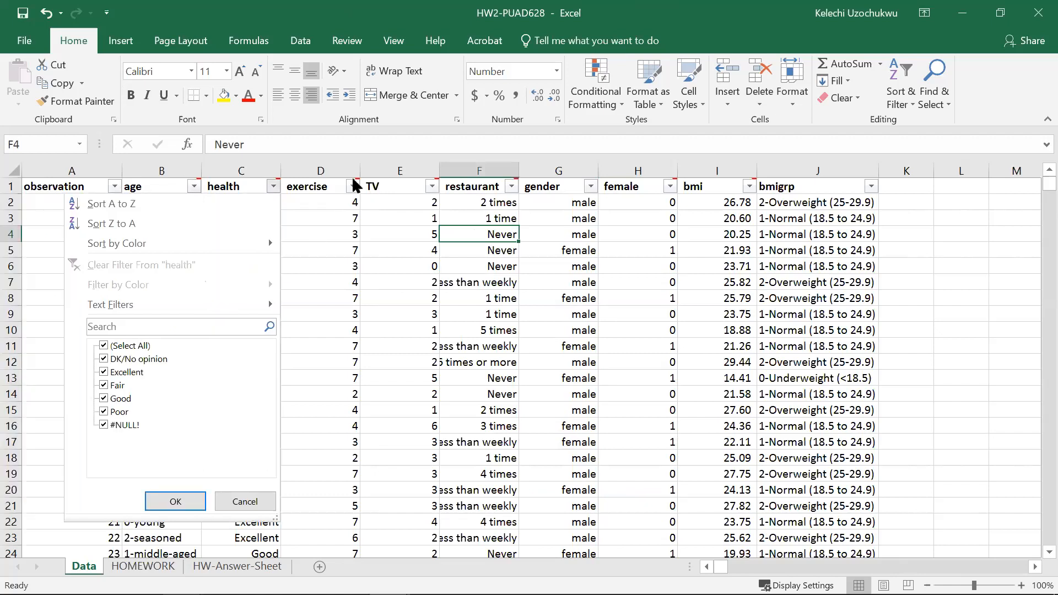
left_click(352, 186)
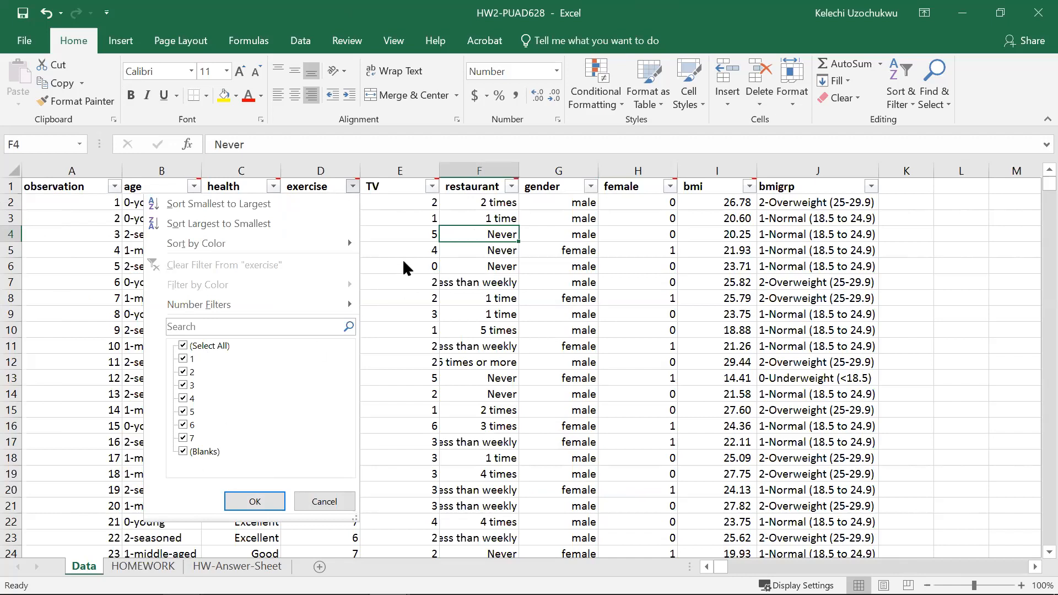
left_click(432, 185)
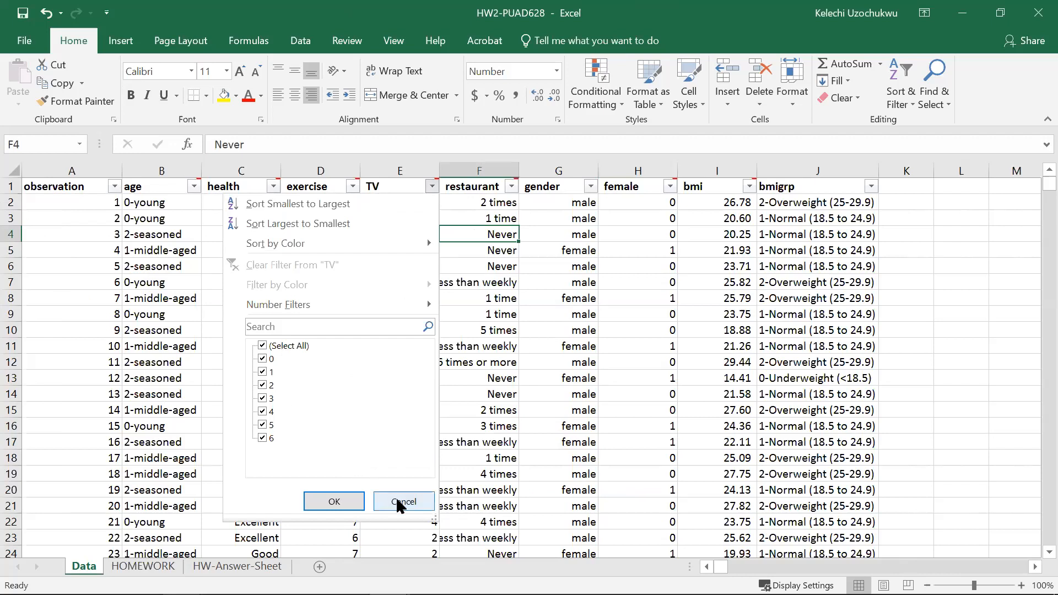
left_click(510, 187)
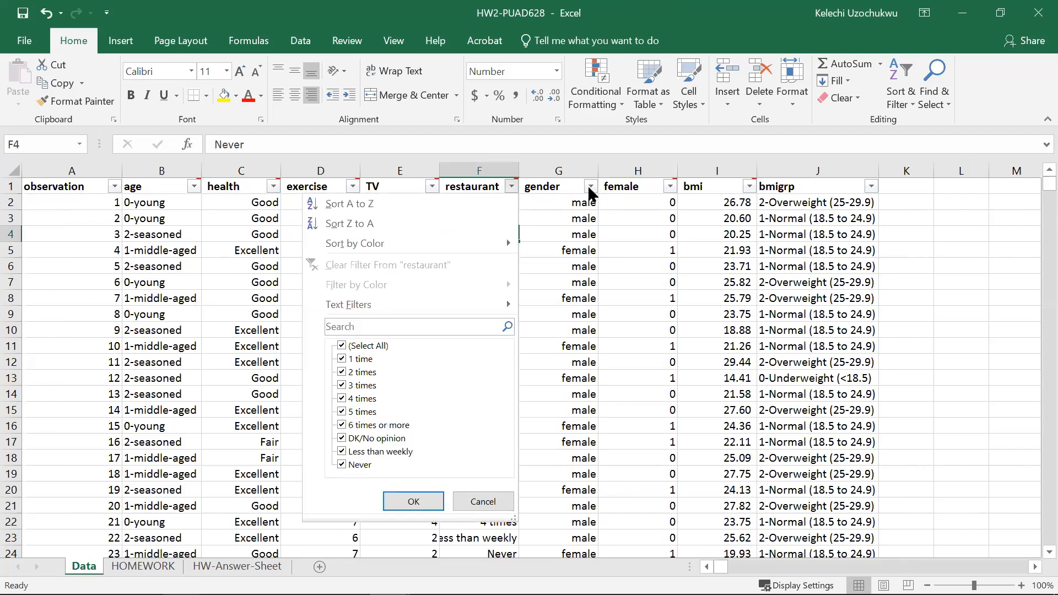
left_click(869, 187)
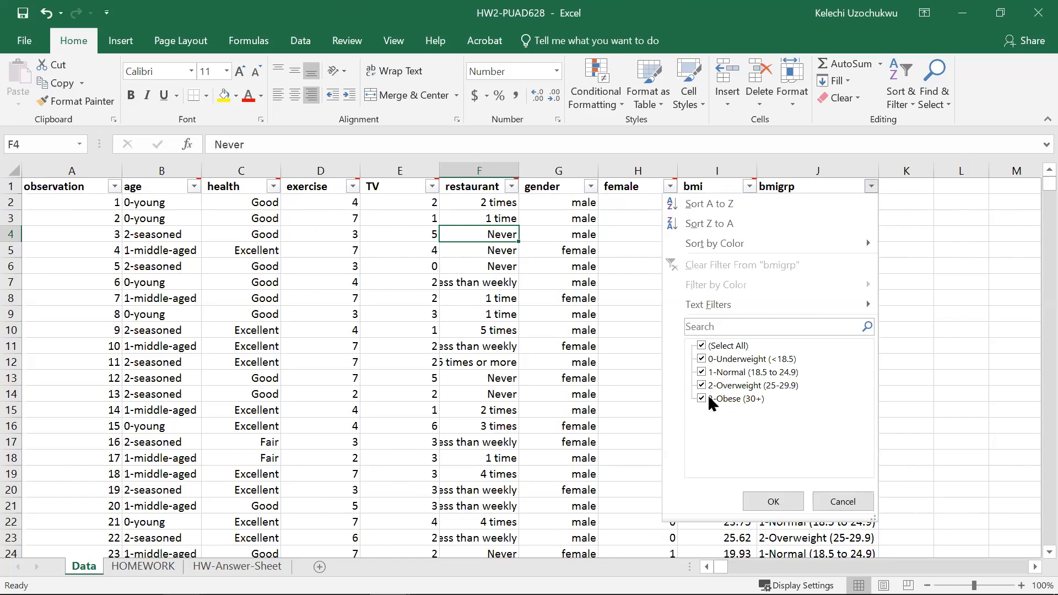
left_click(837, 498)
left_click(193, 193)
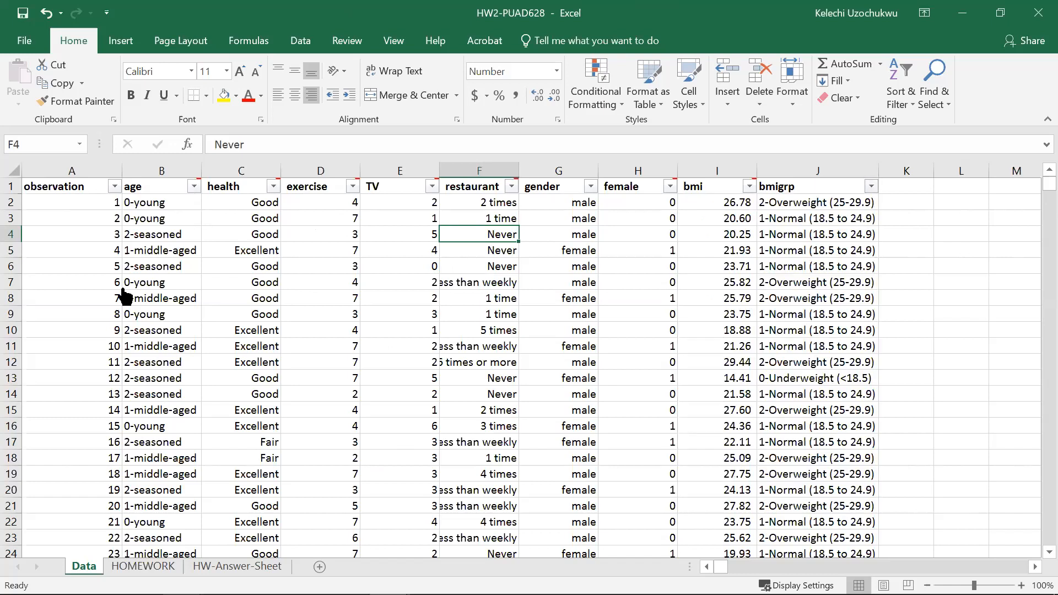
left_click(292, 440)
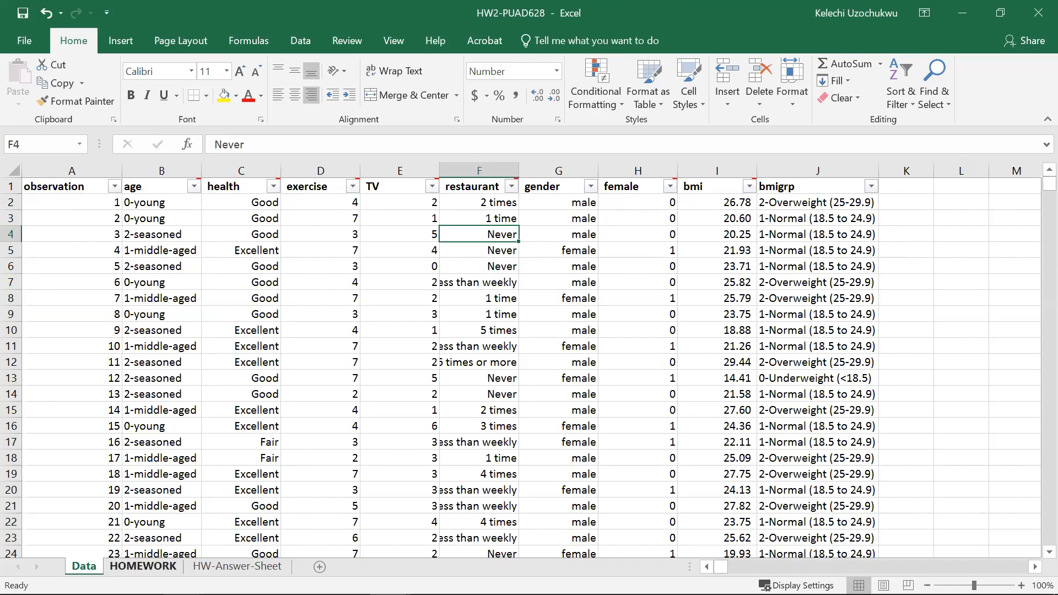
- Read the code legends for AGE, HEALTH and RESTAURANT under question 5 on the HOMEWORK sheet
left_click(142, 566)
scroll(212, 375, "down", 6)
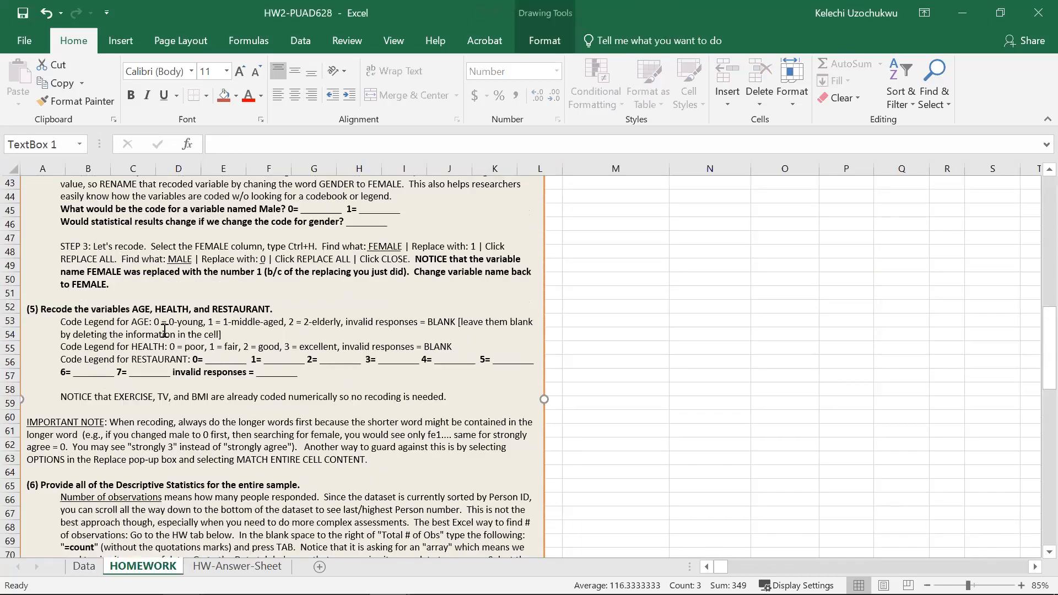
left_click_drag(134, 322, 419, 349)
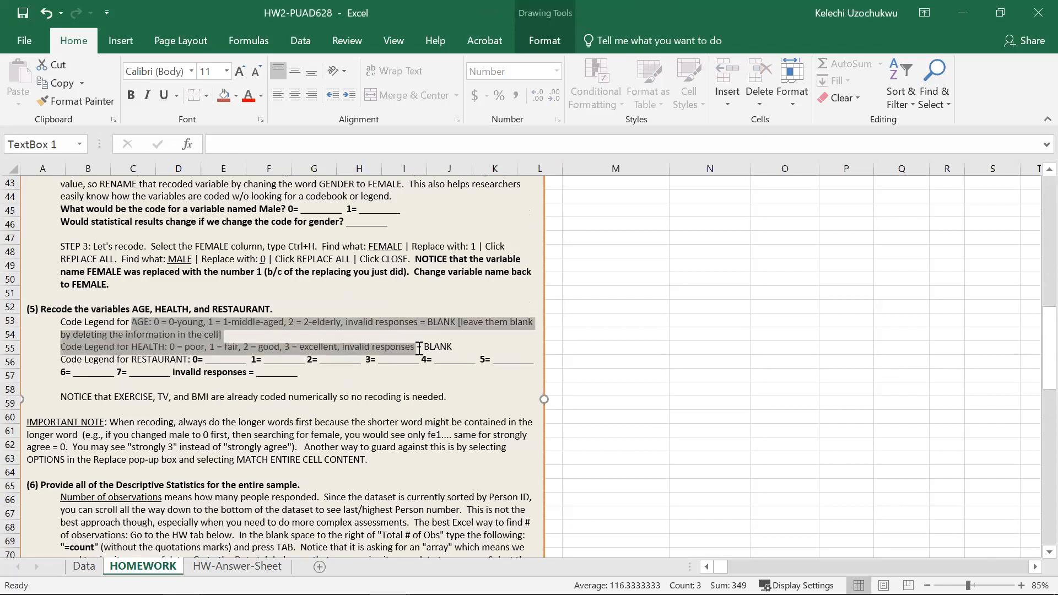
left_click_drag(133, 347, 240, 364)
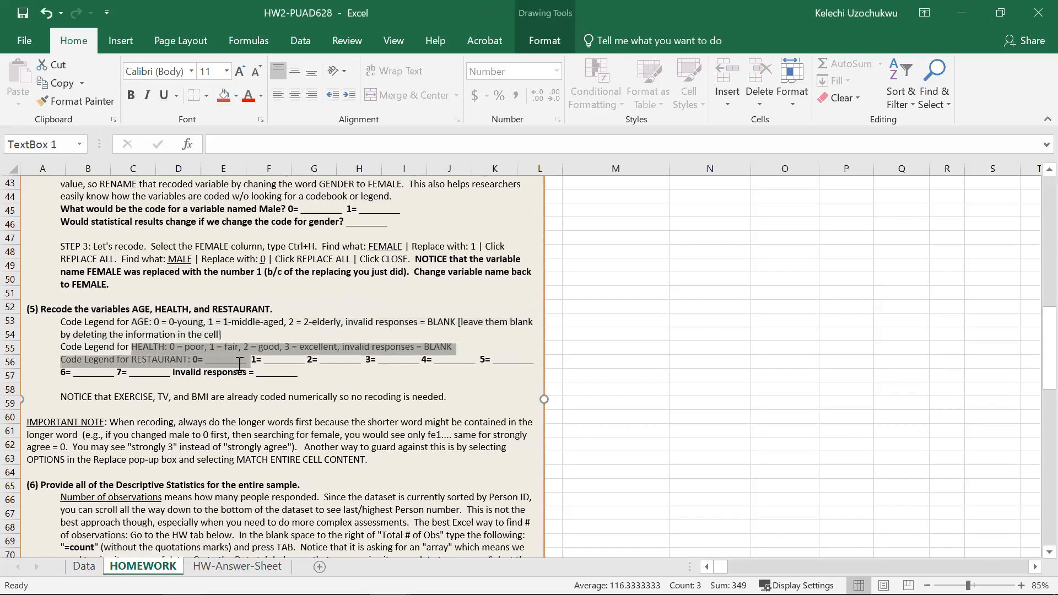
left_click(233, 375)
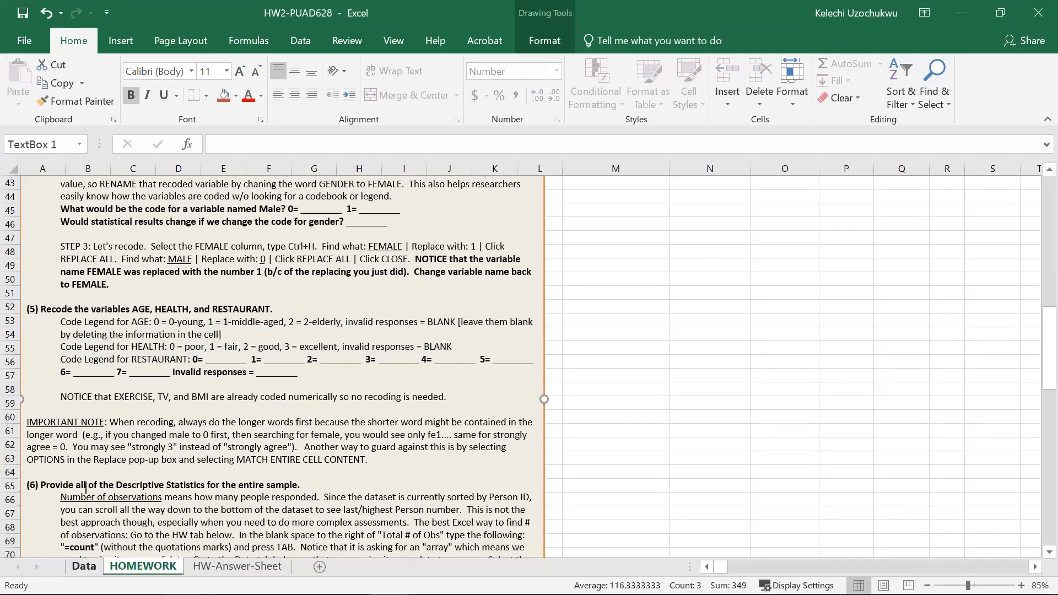
- Review the distinct values of the restaurant column on the Data sheet
left_click(83, 566)
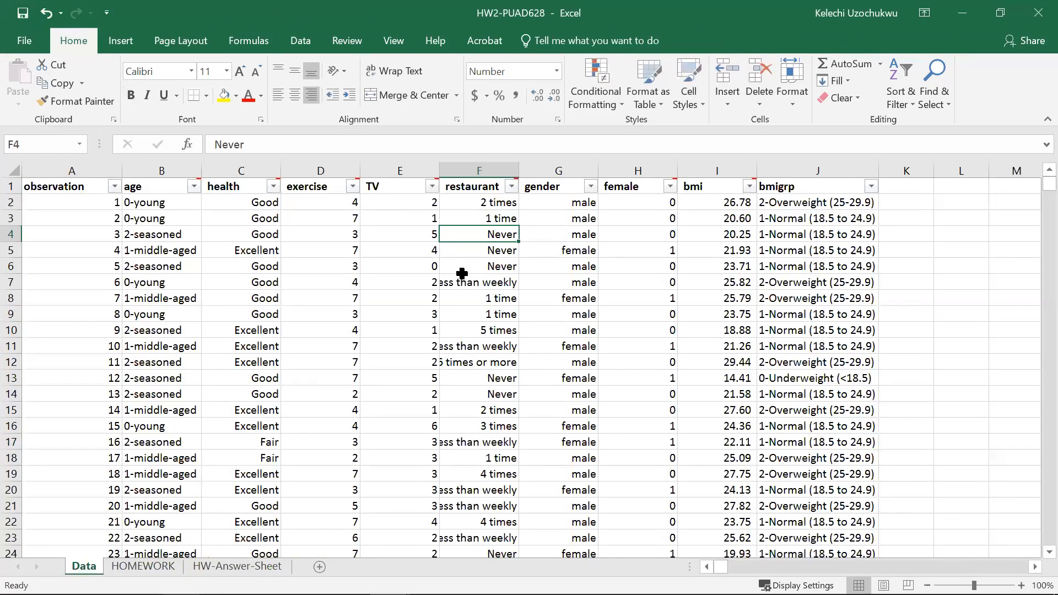
left_click(512, 187)
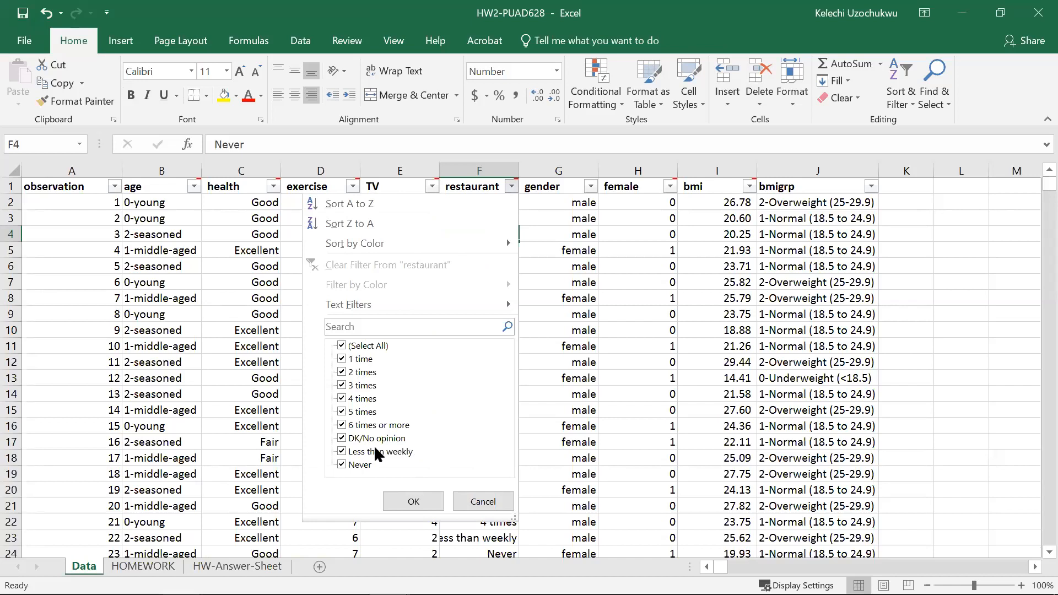
key("Escape")
left_click(485, 165)
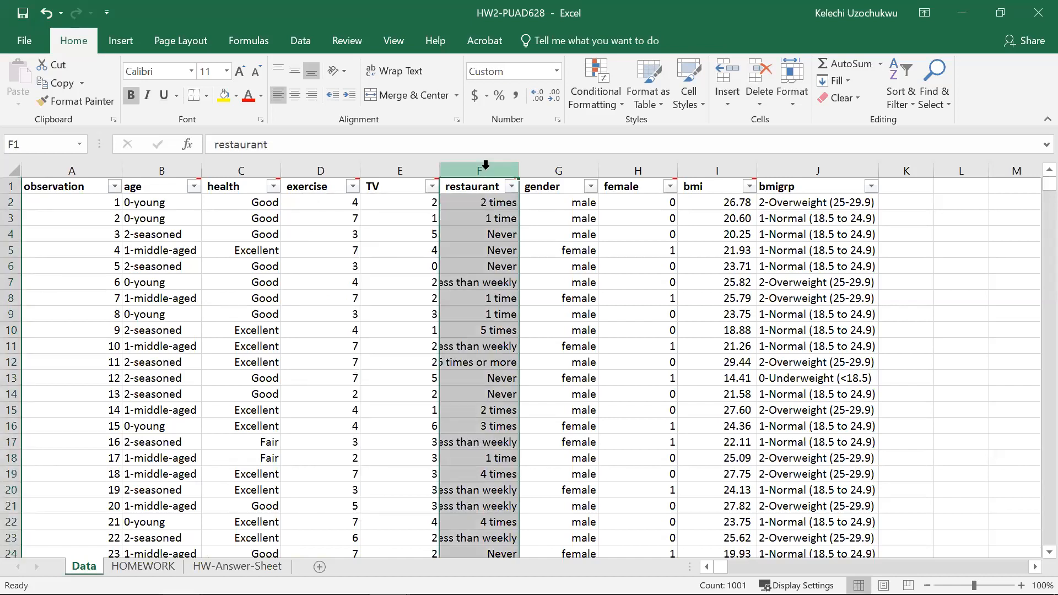
key("ctrl+h")
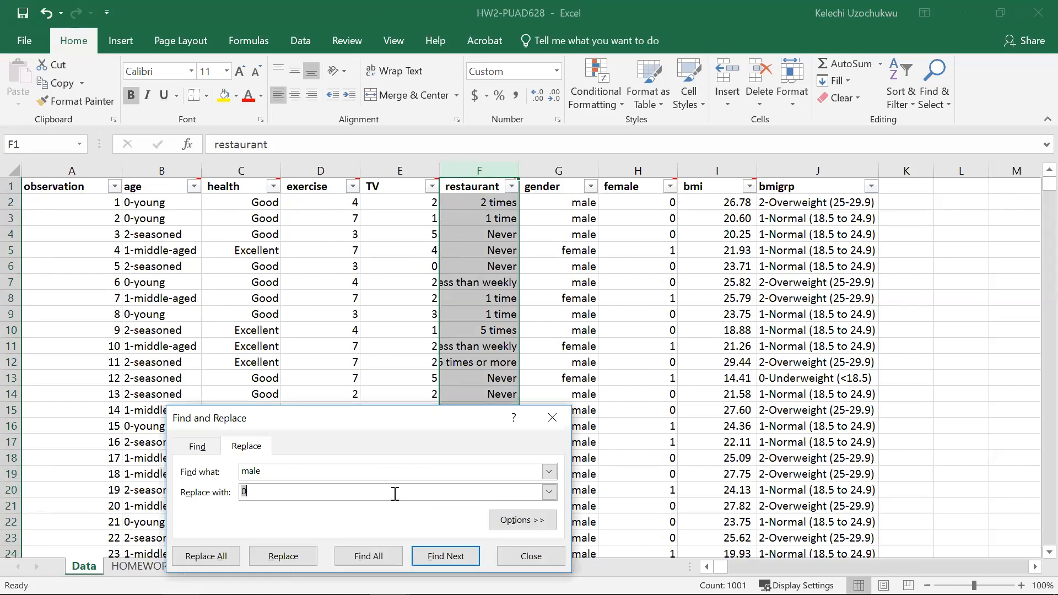
key("Escape")
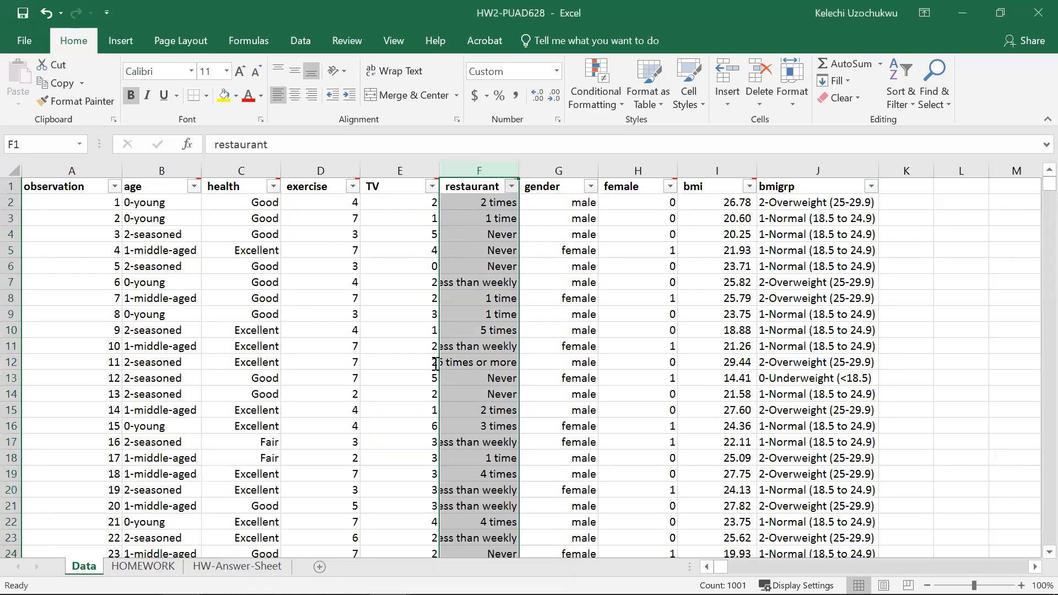
- Sort the data by the restaurant column from A to Z
key("alt+Down")
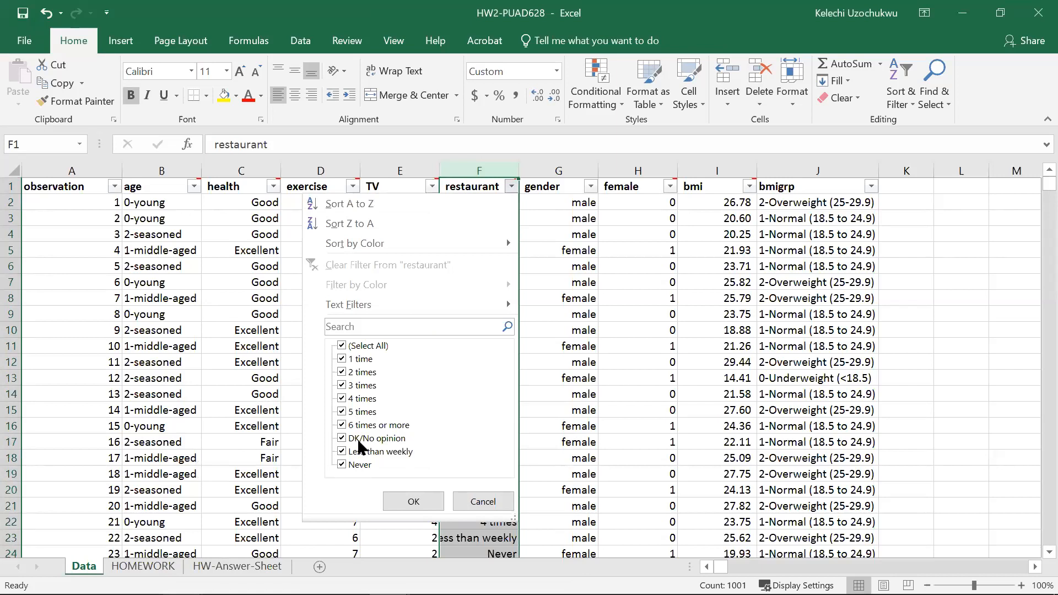
left_click(465, 496)
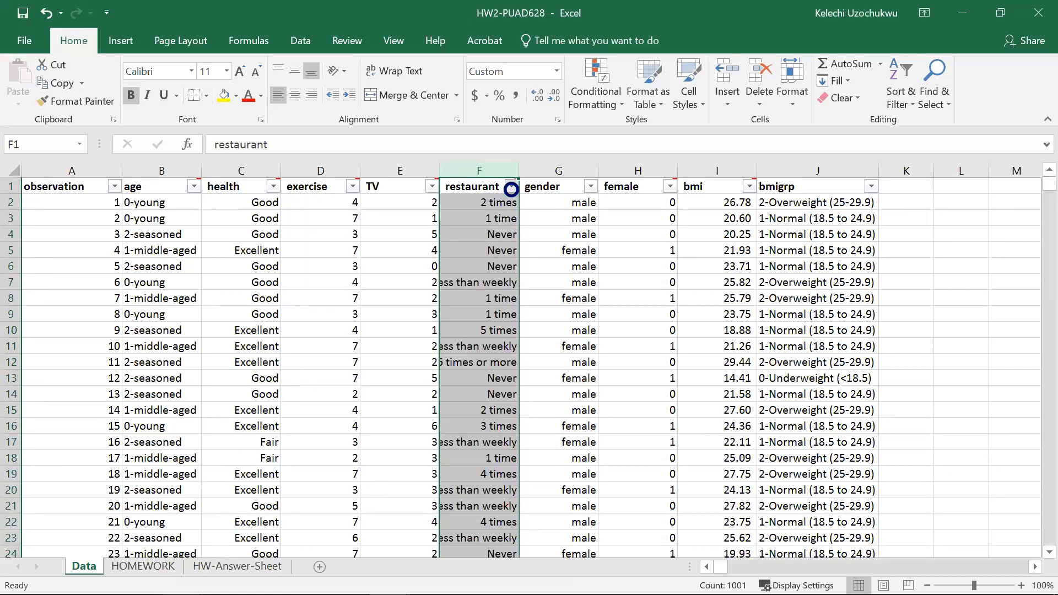
left_click(511, 187)
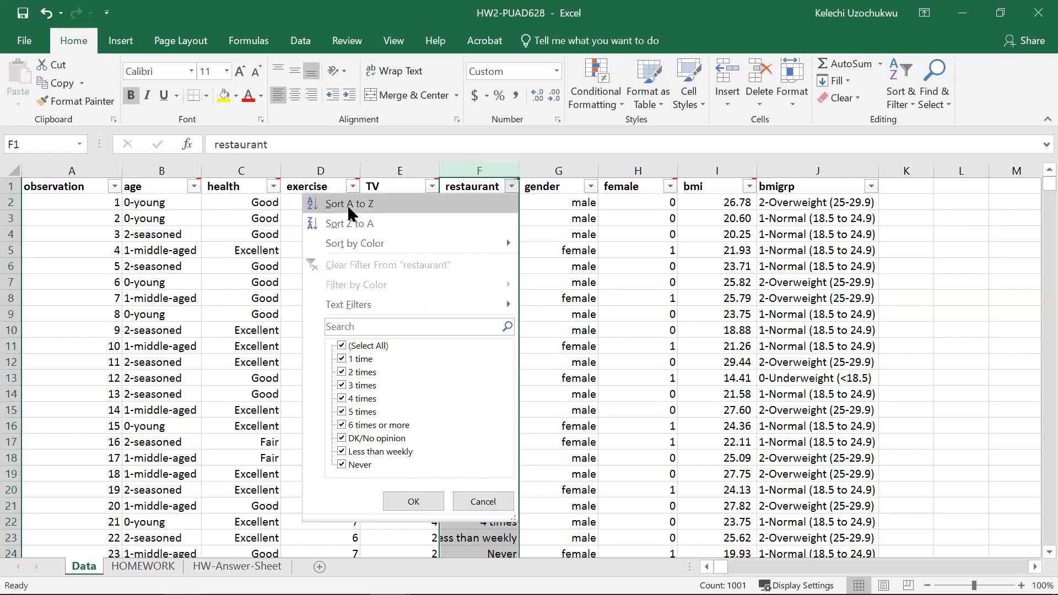
left_click(341, 210)
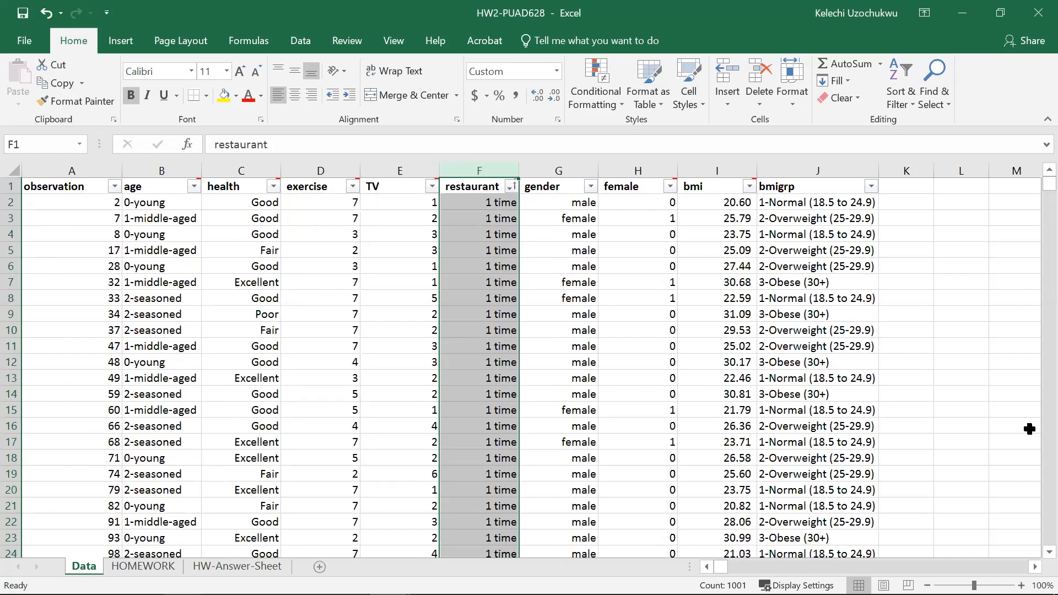
- Filter the restaurant column to show only DK/No opinion entries
left_click_drag(1032, 188, 1035, 160)
left_click(565, 250)
left_click(511, 186)
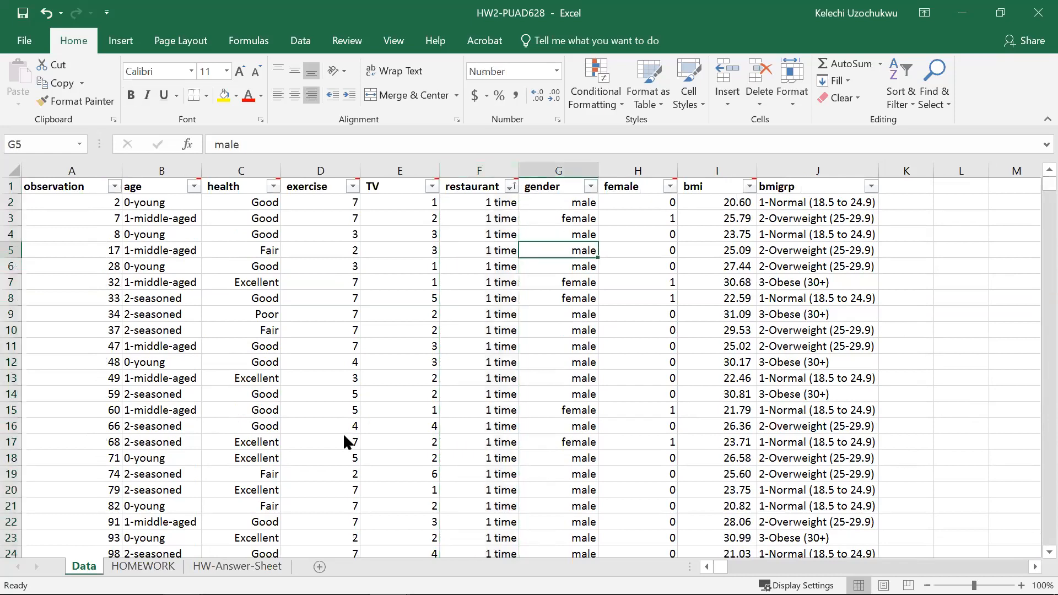
left_click(342, 347)
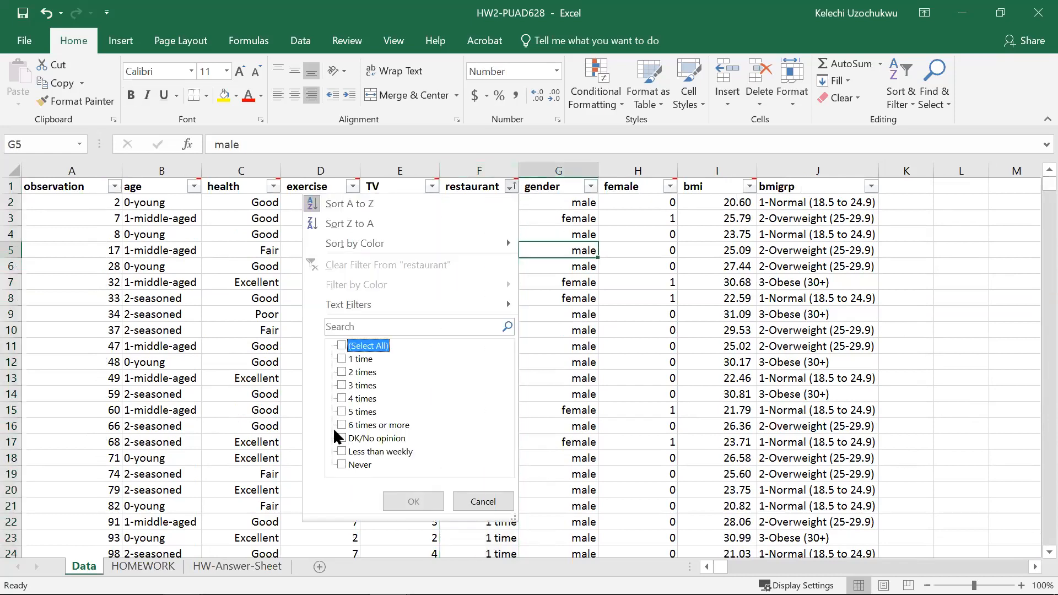
left_click(341, 438)
left_click(413, 500)
- Clear the DK/No opinion value from the filtered record's restaurant cell
left_click(508, 202)
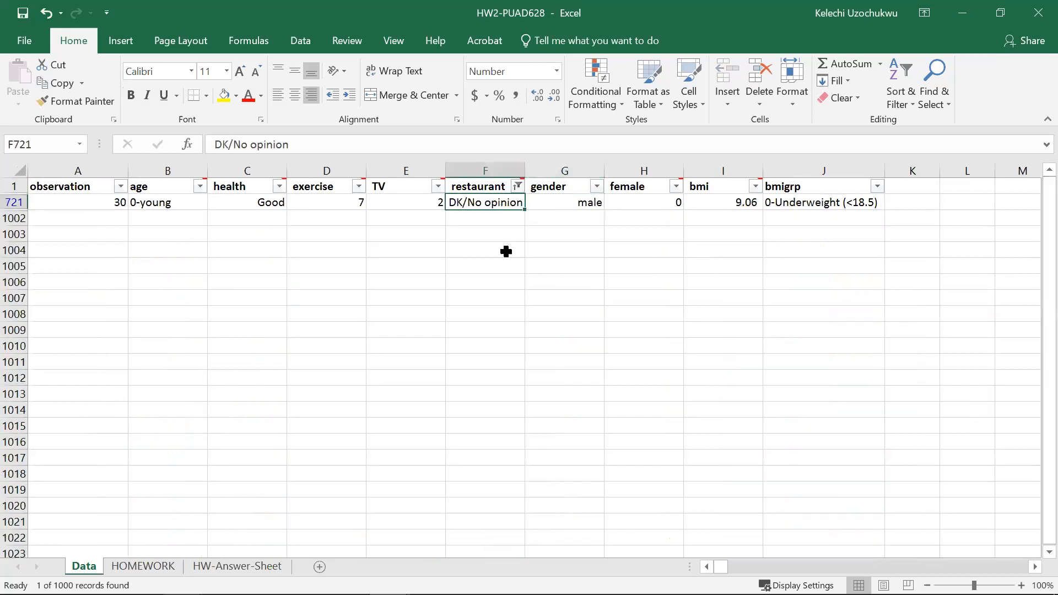
key("Delete")
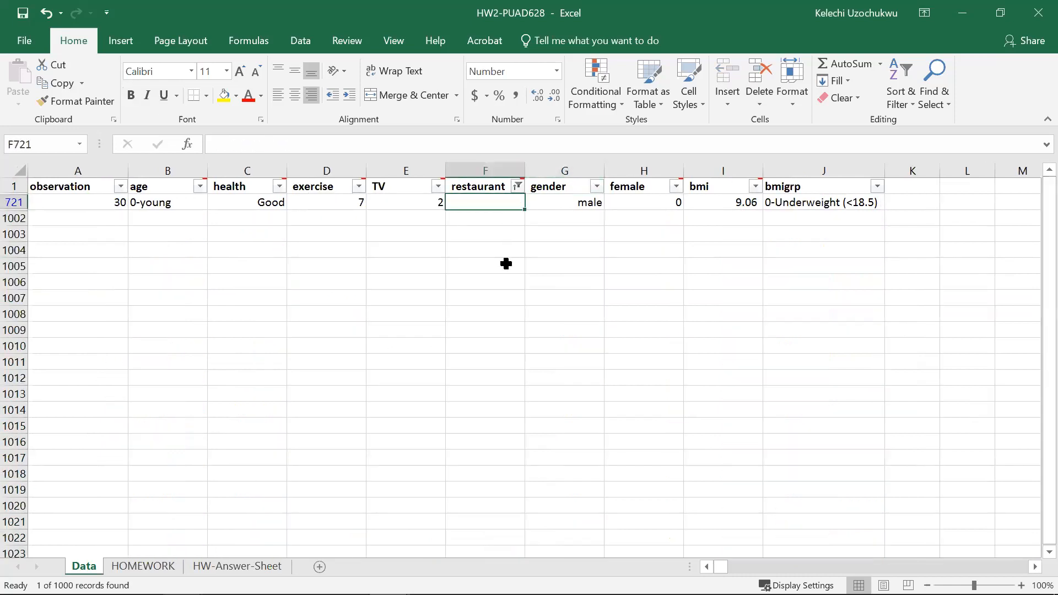
left_click(505, 268)
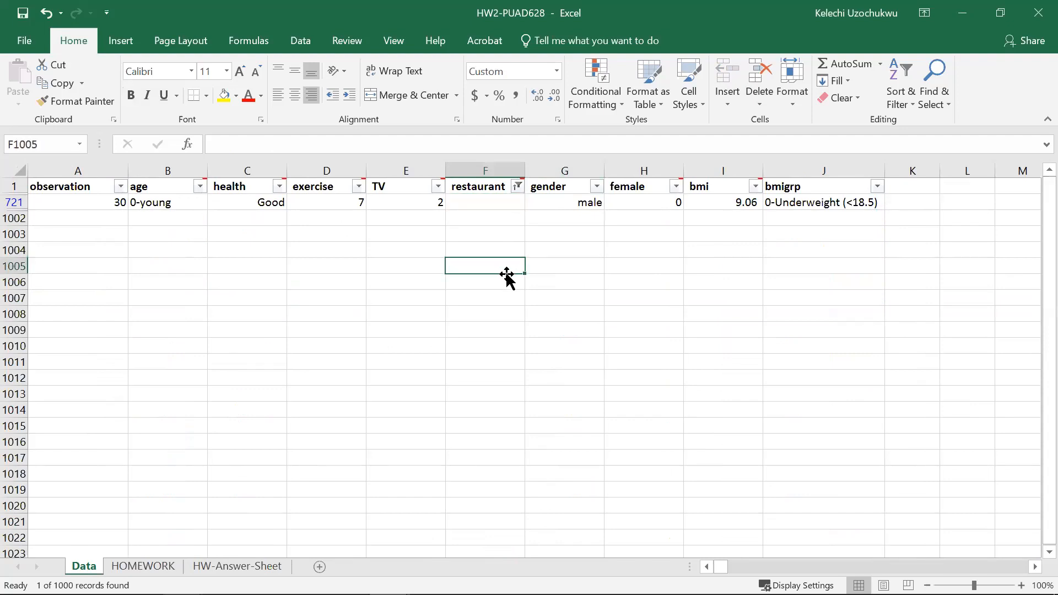
- Undo the clearing of the DK/No opinion value in the restaurant column
left_click(509, 165)
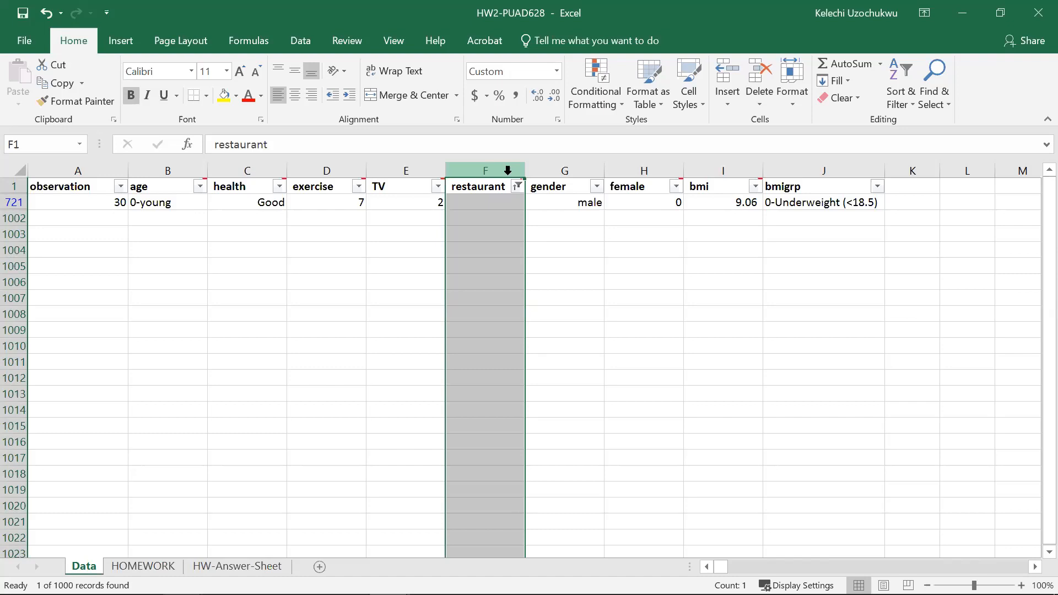
left_click(500, 204)
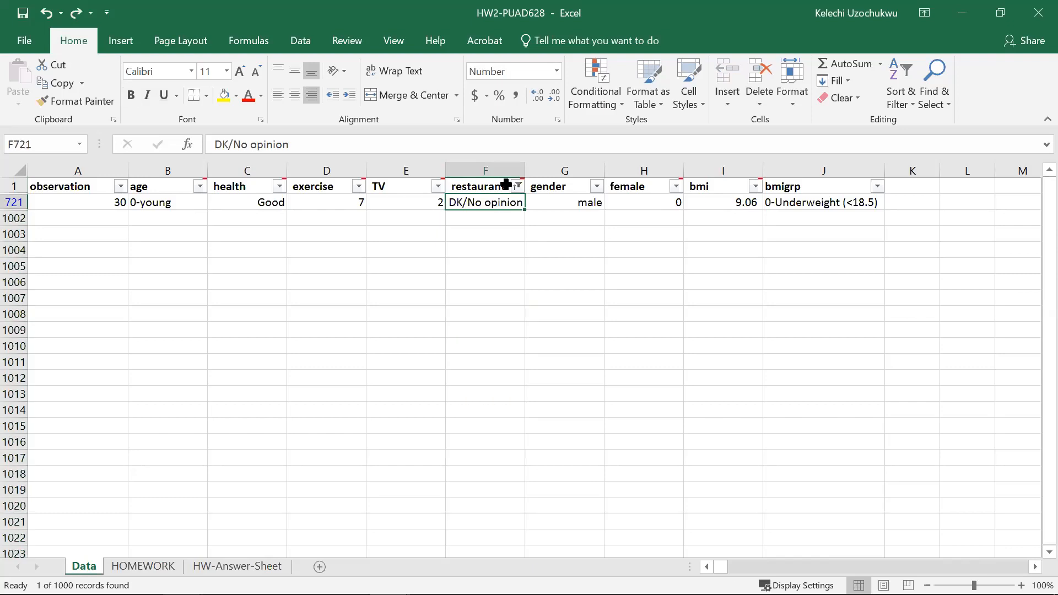
right_click(512, 170)
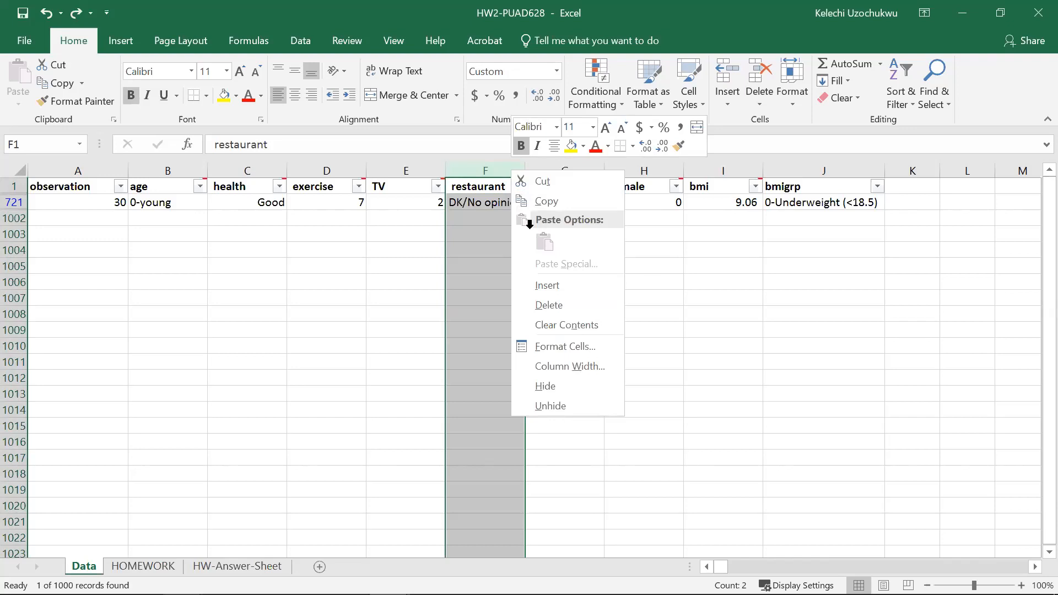
key("Escape")
left_click(501, 199)
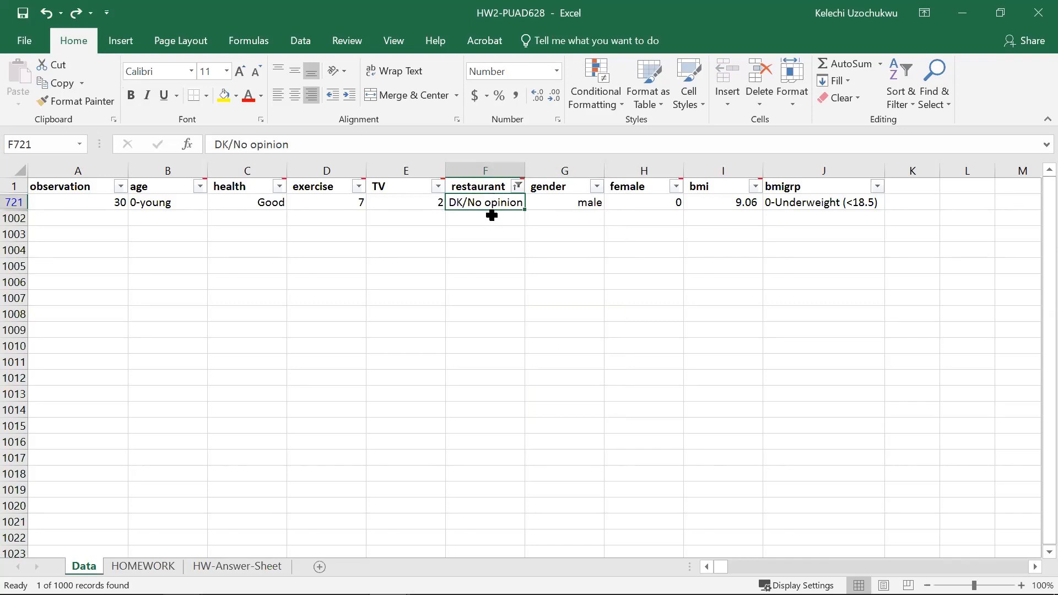
- Clear the DK/No opinion restaurant cell once more, and undo both that clearing and the restaurant filter
key("Delete")
key("ctrl+z")
left_click(498, 249)
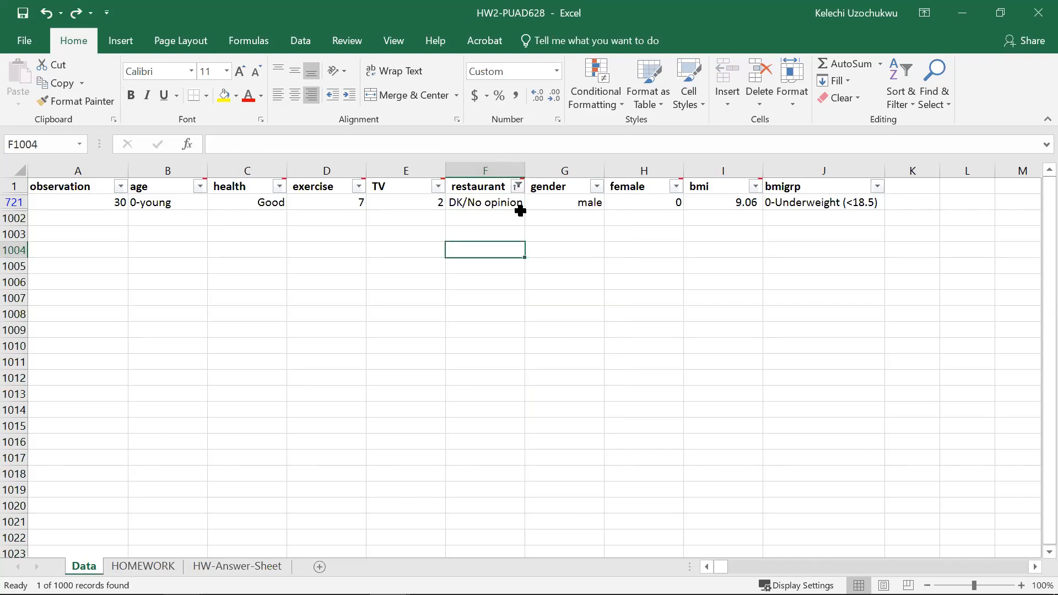
key("ctrl+z")
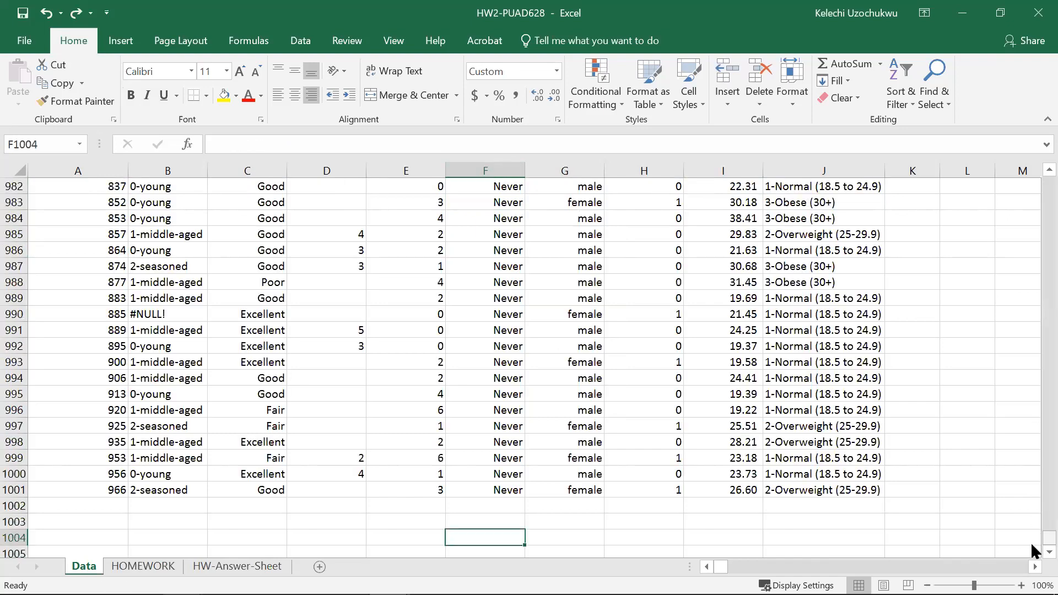
left_click_drag(1050, 538, 1049, 179)
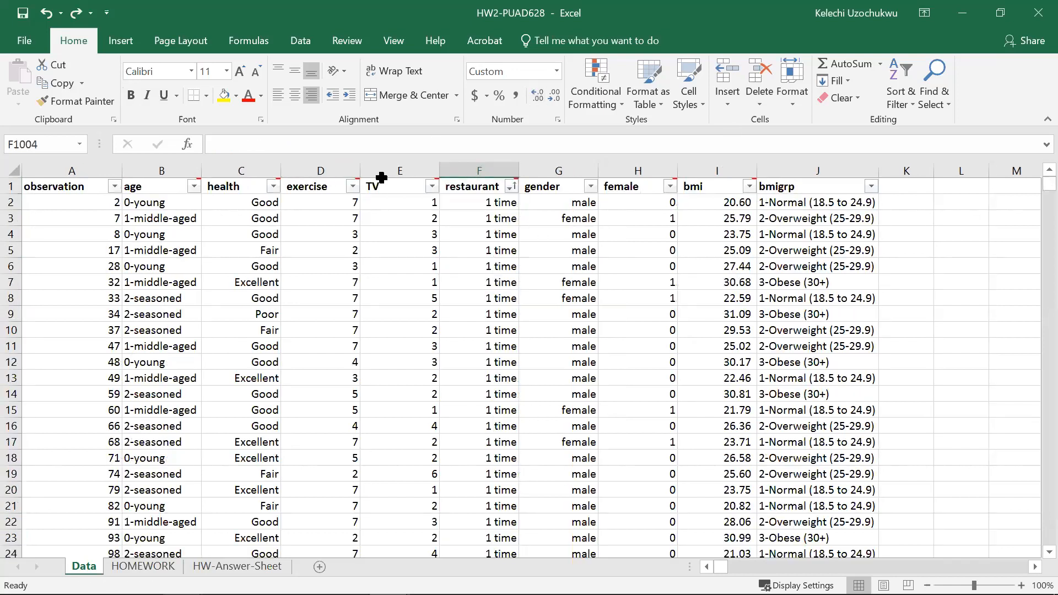
- Replace every #NULL! entry in the age column with a blank
left_click(195, 191)
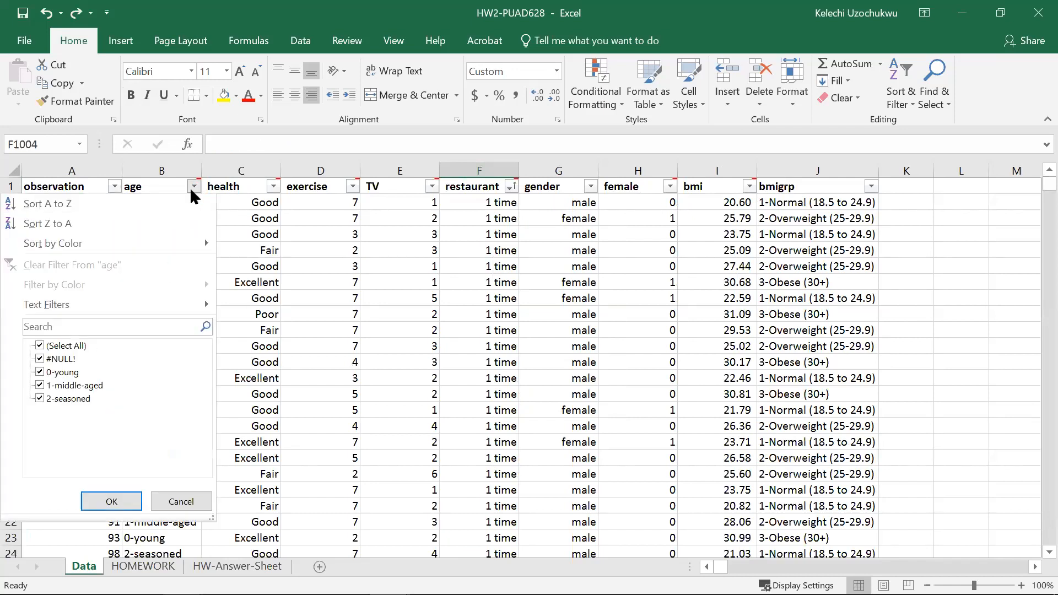
left_click(187, 170)
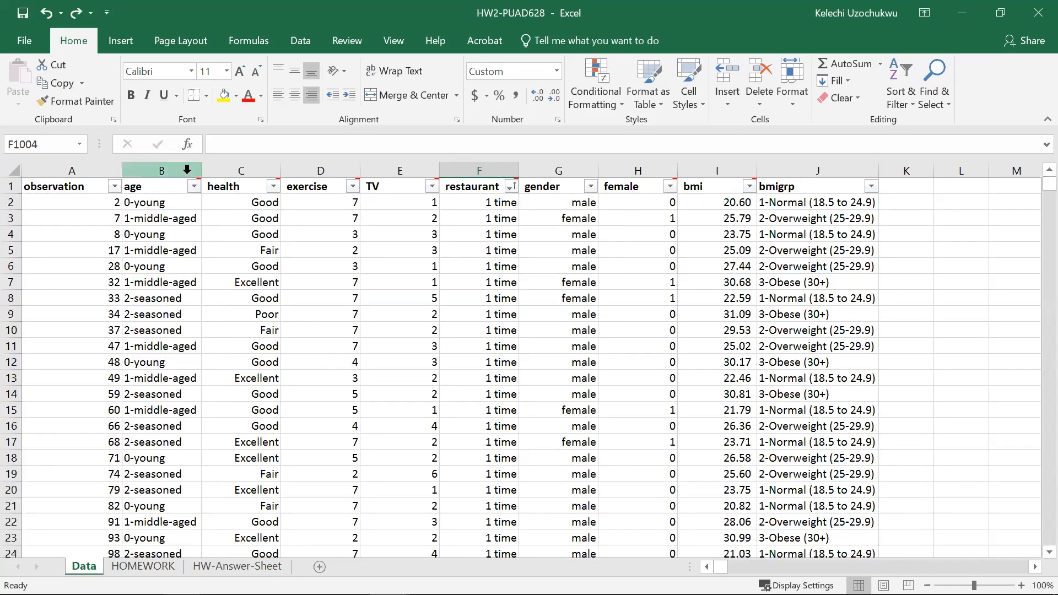
left_click(187, 169)
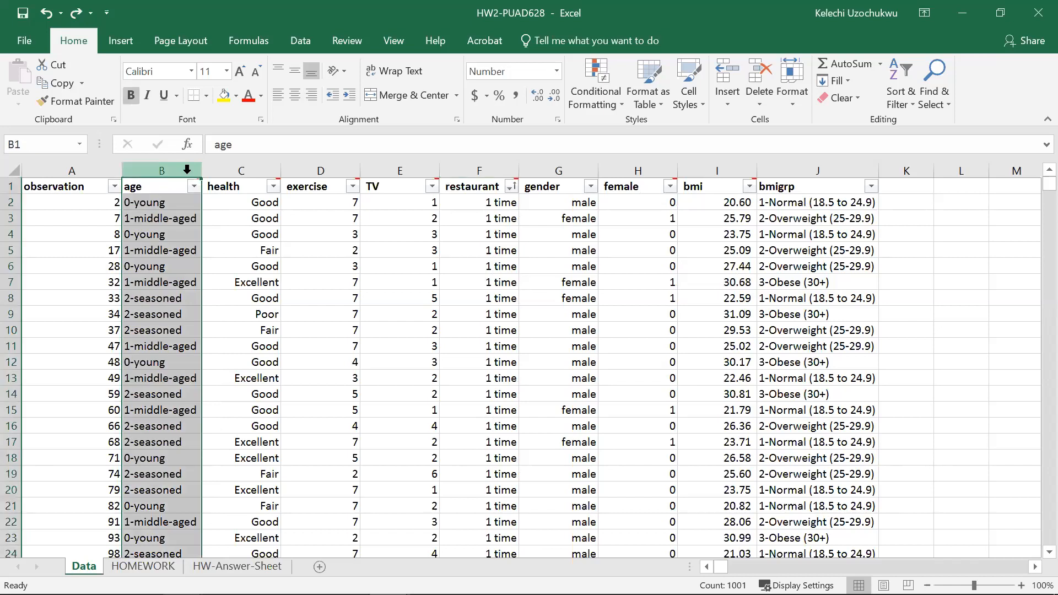
key("ctrl+h")
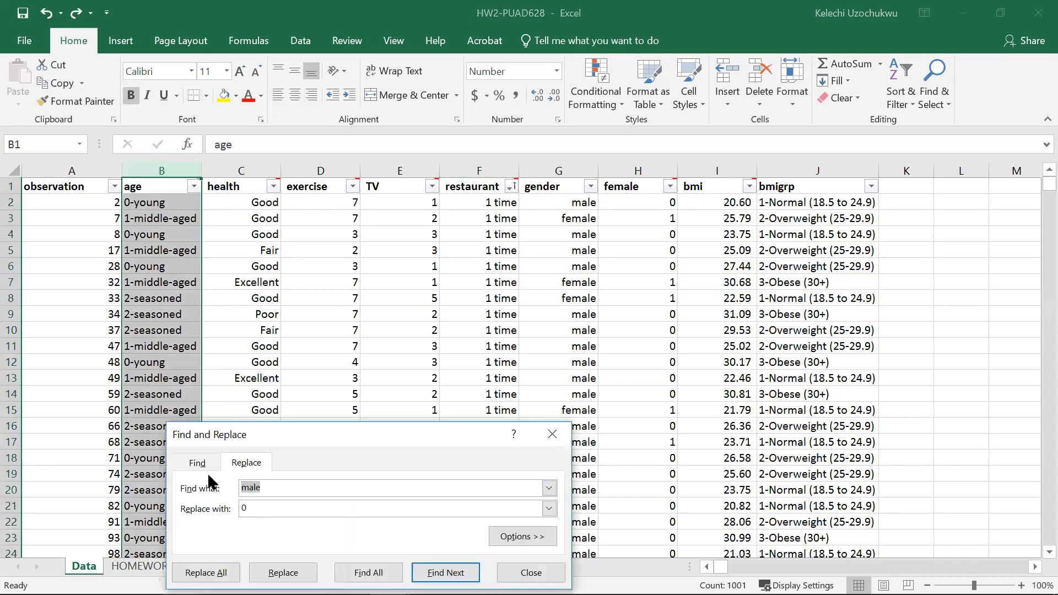
type("#NULL!")
key("Tab")
key("BackSpace")
left_click_drag(295, 432, 386, 228)
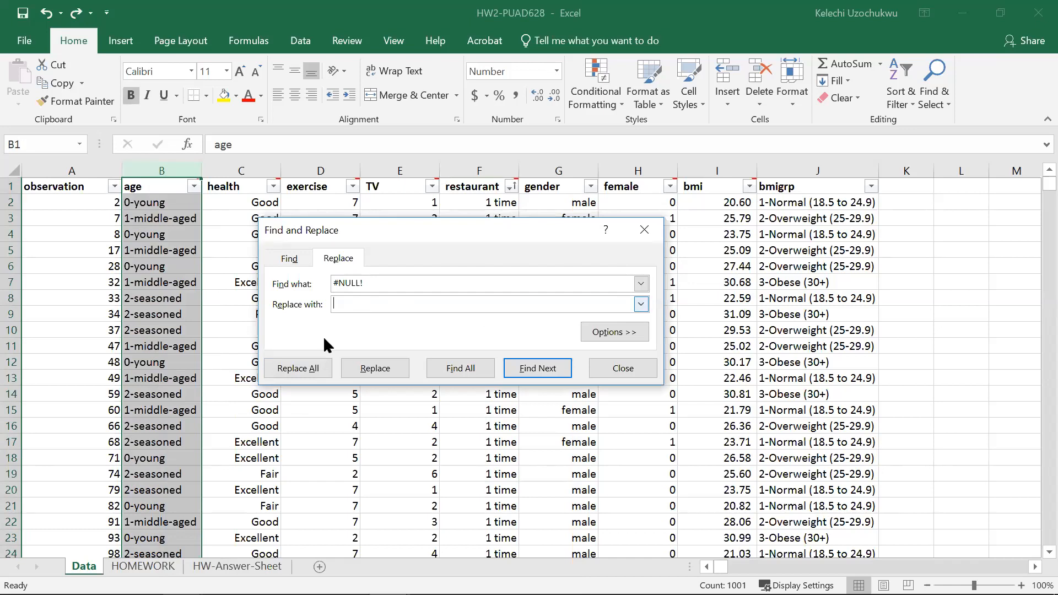
left_click(311, 368)
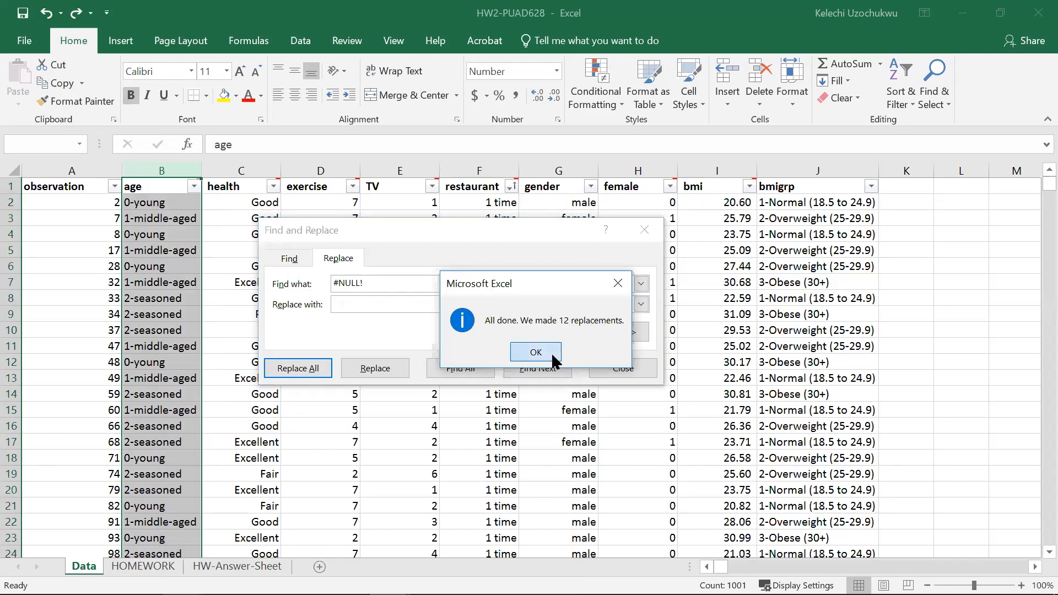
key("Return")
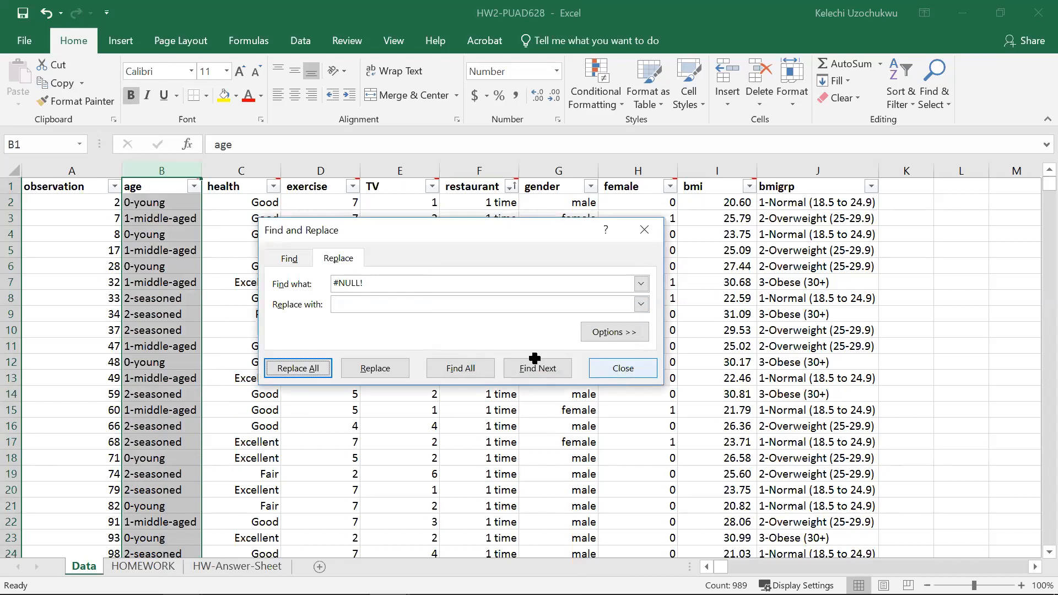
key("Escape")
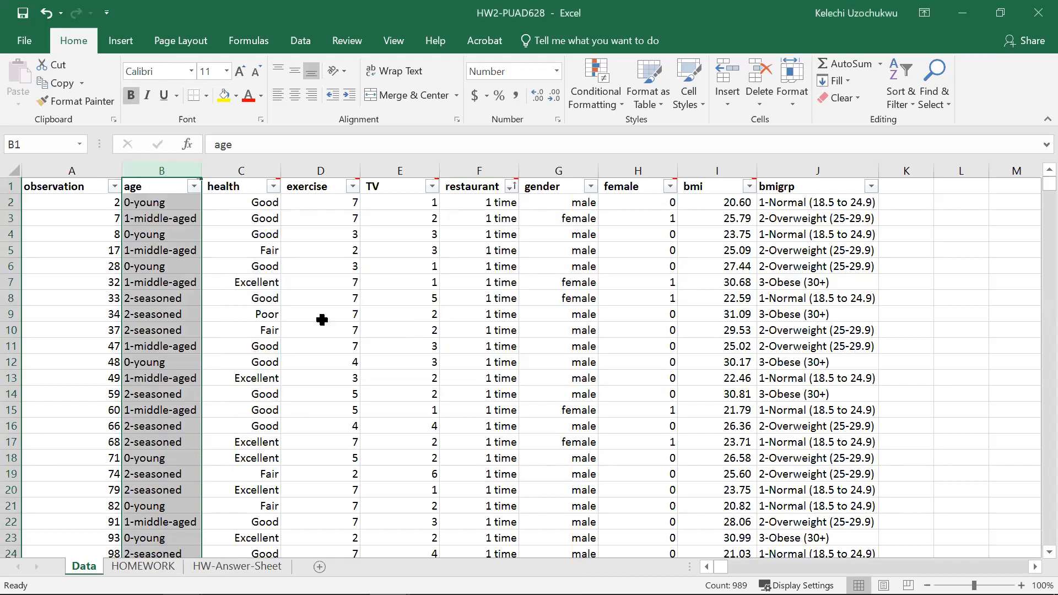
- Copy the age column and insert the copy at column B, directly beside the original
right_click(177, 176)
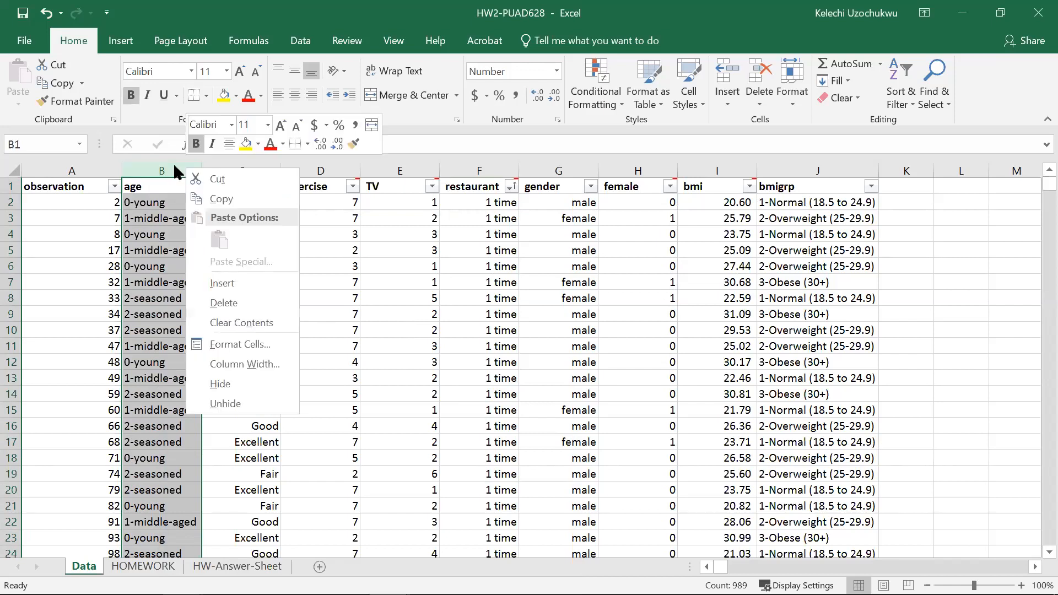
left_click(198, 199)
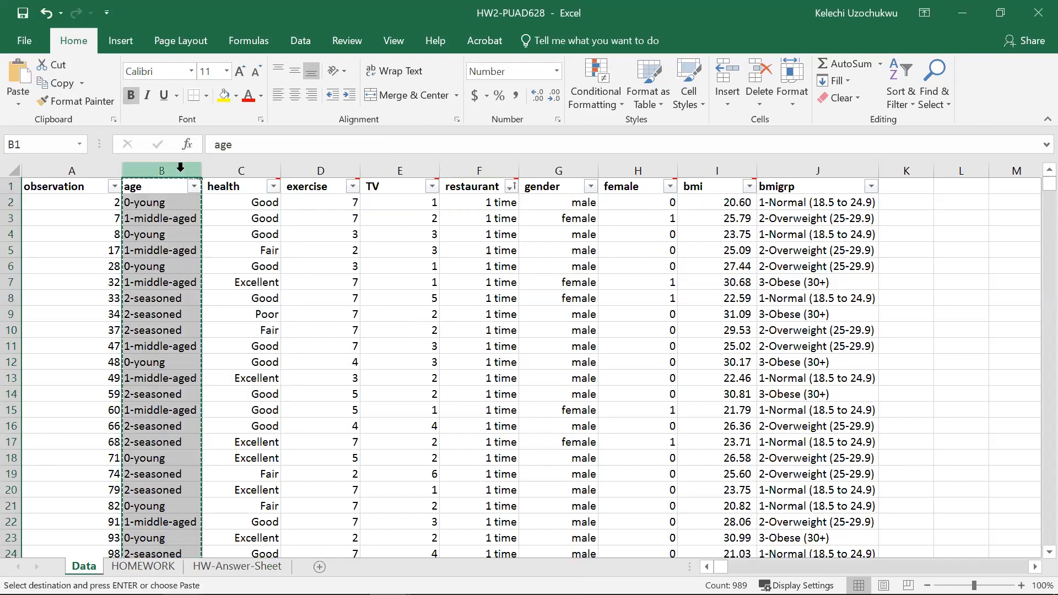
right_click(180, 167)
left_click(232, 284)
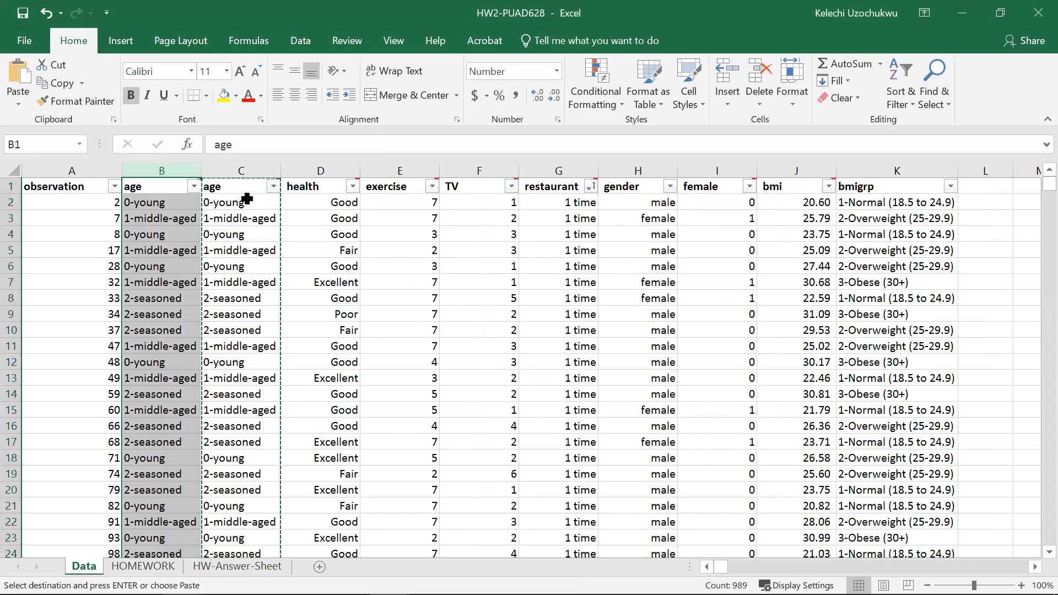
left_click(177, 186)
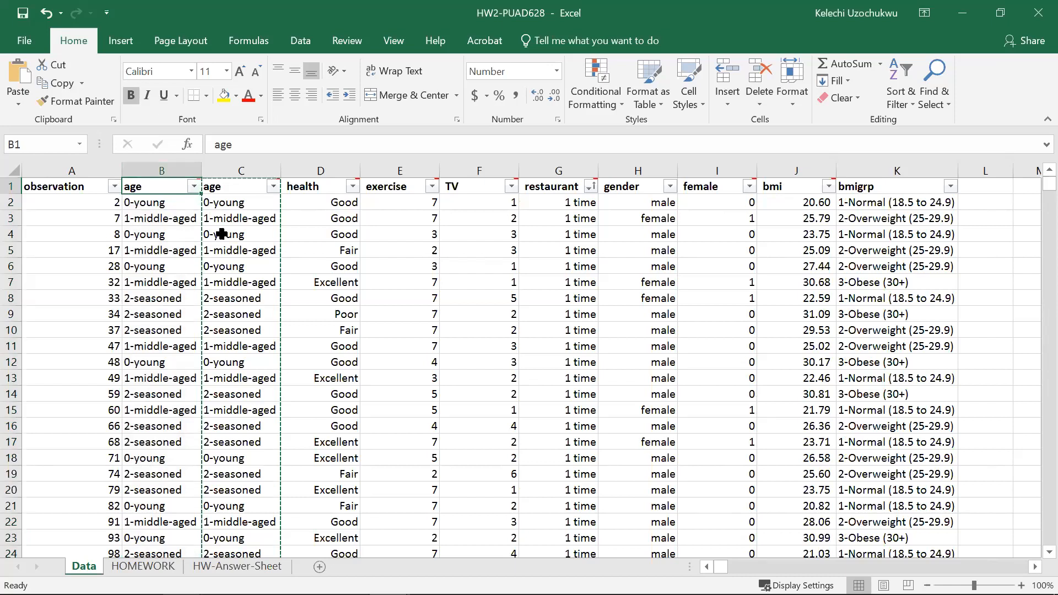
- Filter the age column in column B to show only blank entries
left_click(195, 187)
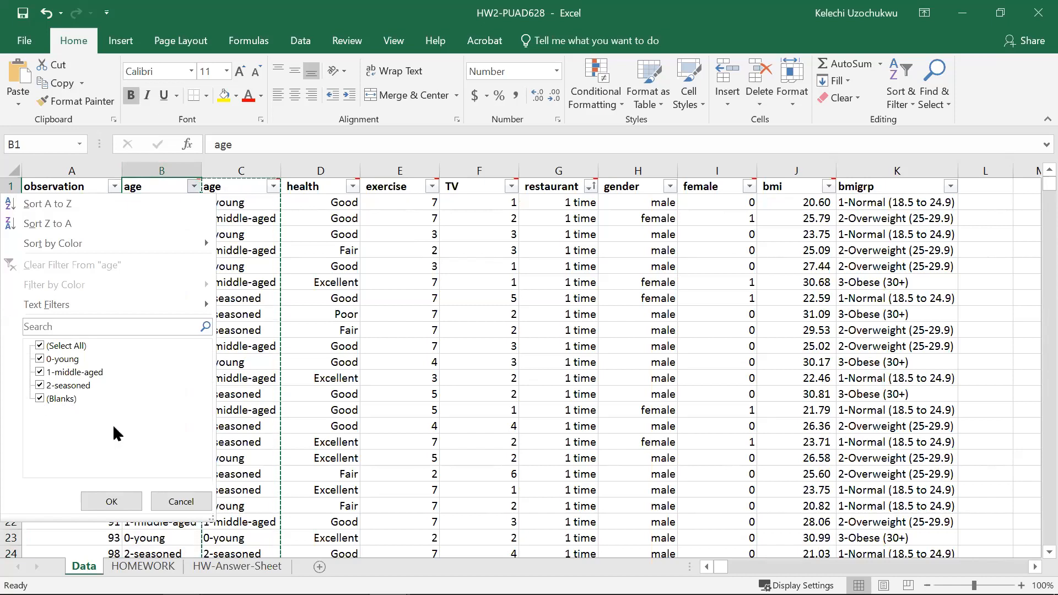
left_click(39, 398)
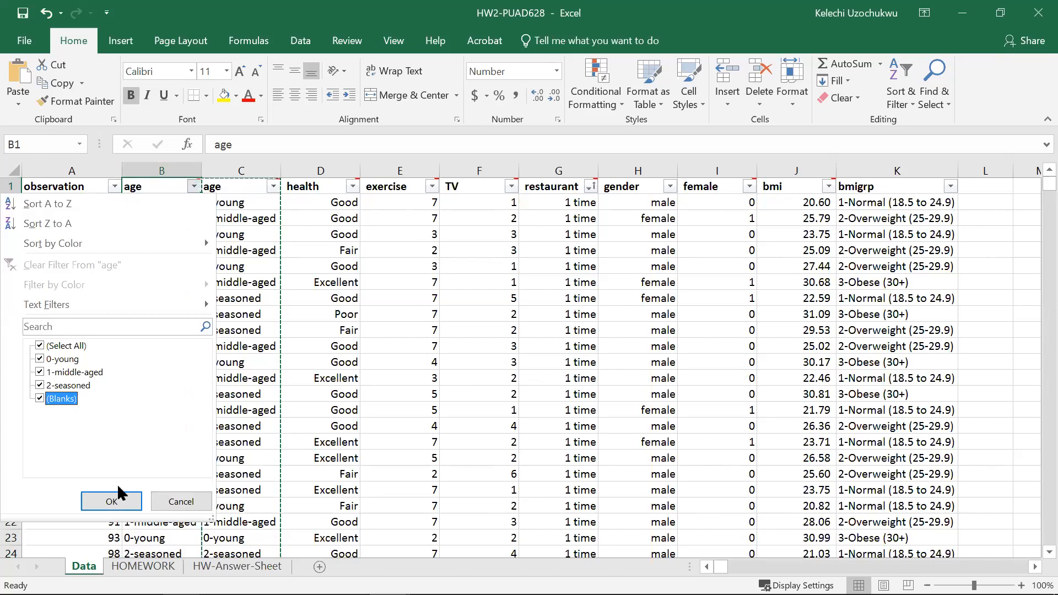
left_click(184, 507)
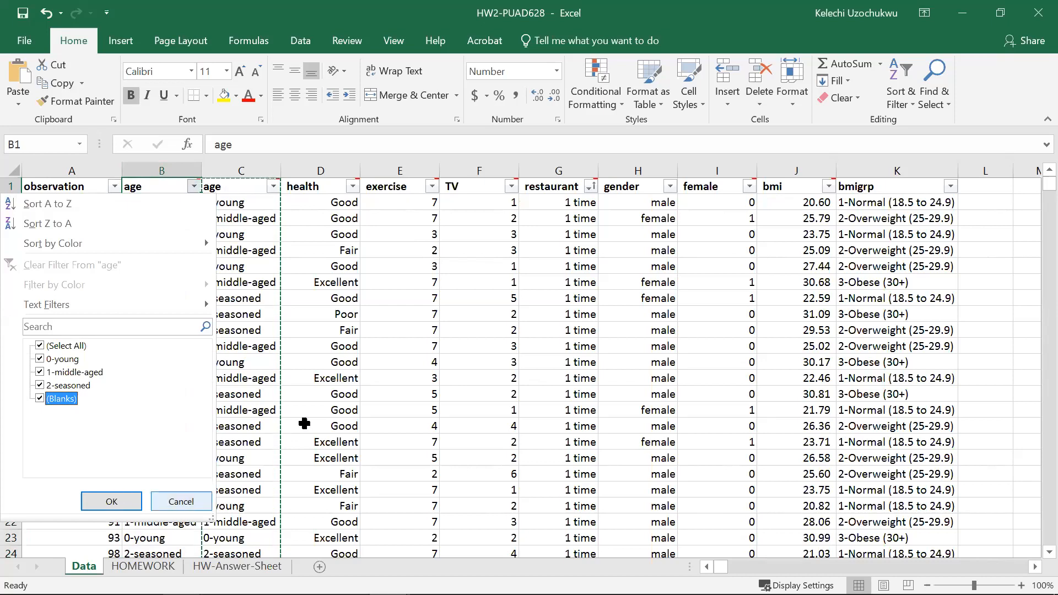
left_click(194, 186)
left_click(39, 346)
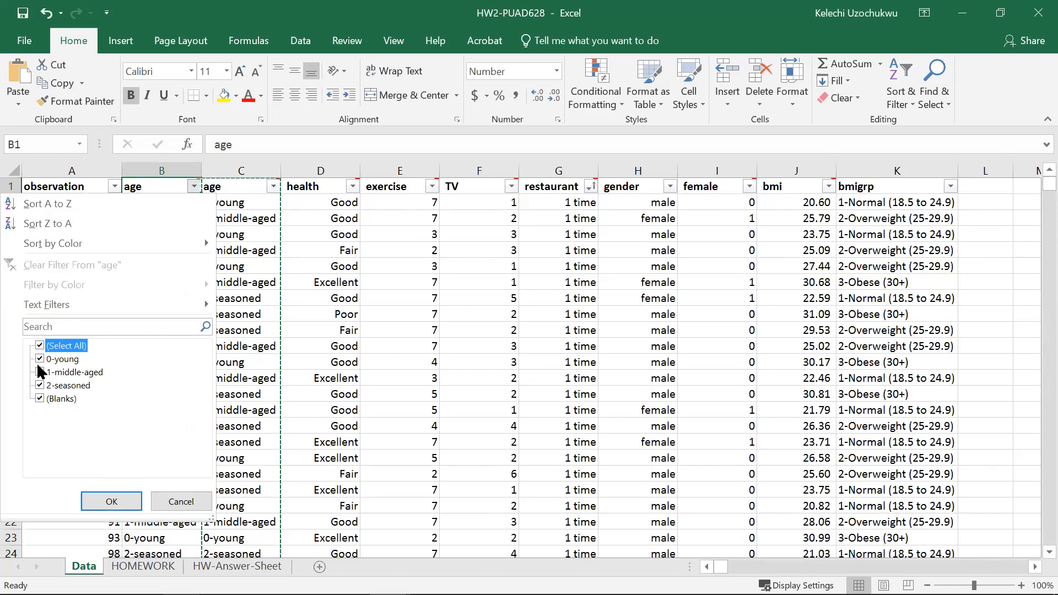
left_click(40, 398)
left_click(97, 497)
- Check the blank age cells against their observation numbers and undo the age filter
left_click_drag(152, 203, 141, 380)
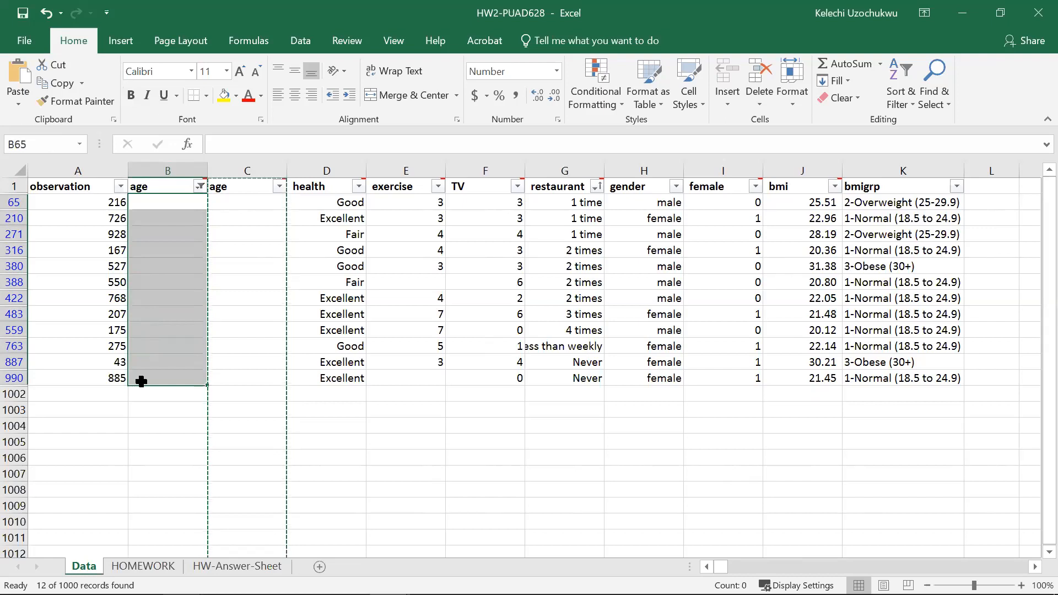
left_click(80, 203)
left_click(82, 220)
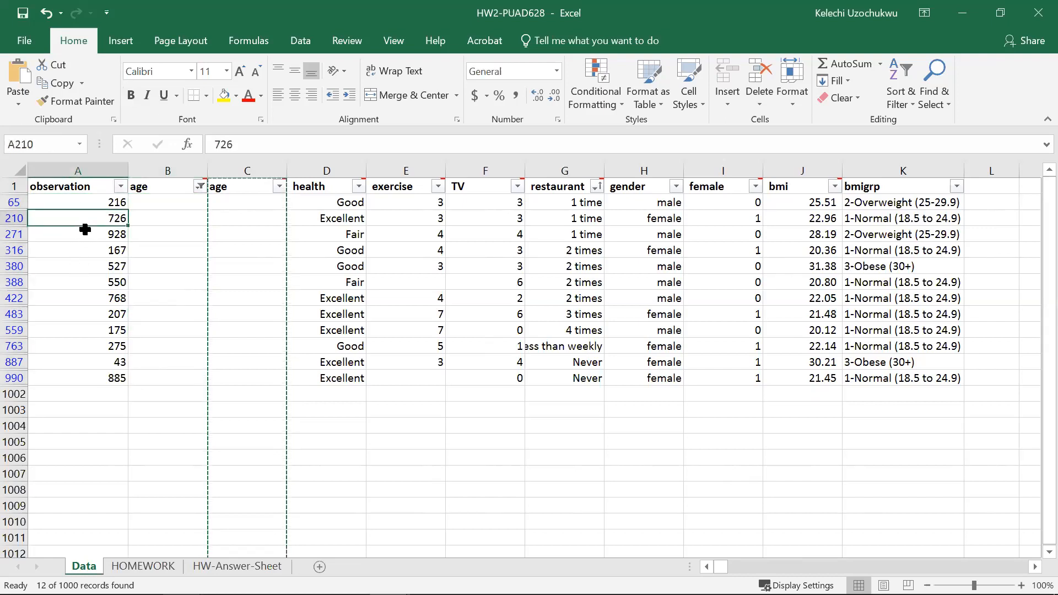
left_click(168, 378)
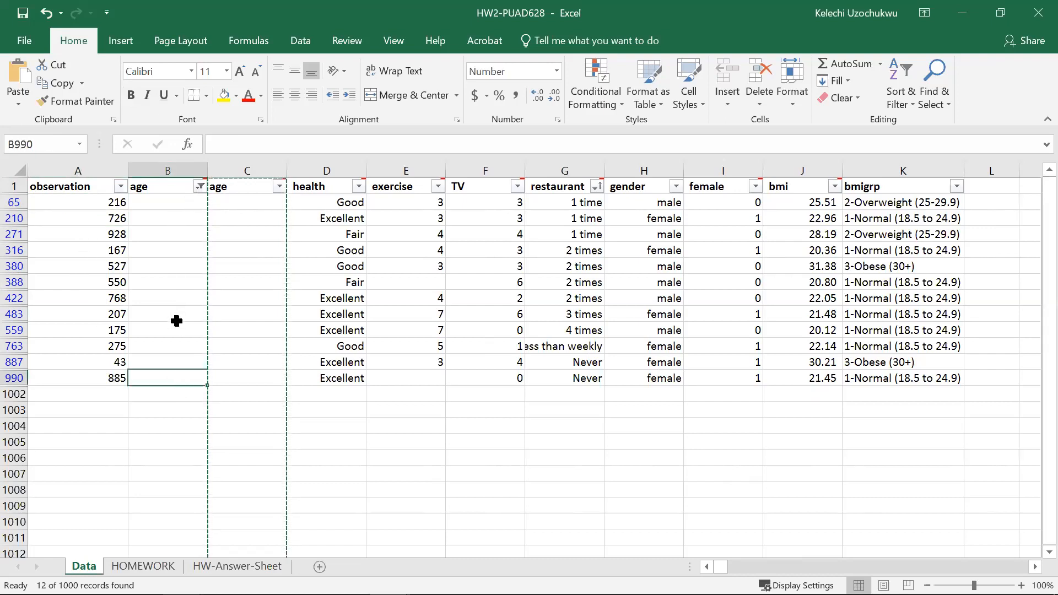
key("ctrl+z")
scroll(358, 276, "up", 11)
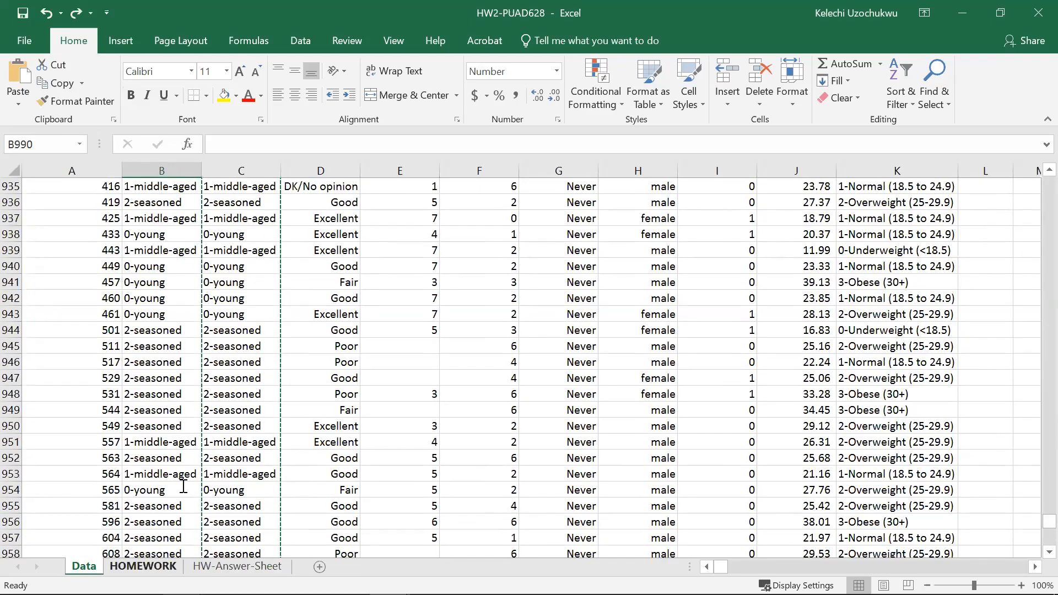
- Read the RESTAURANT code legend under question 5 on the HOMEWORK sheet and return to the Data sheet
left_click(143, 566)
scroll(107, 302, "down", 3)
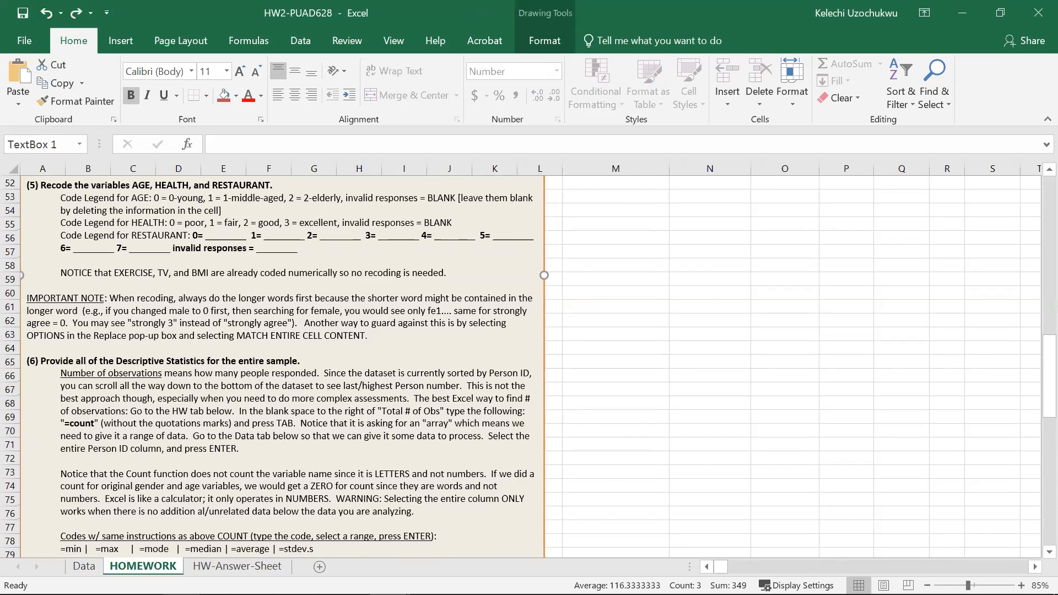
left_click_drag(190, 236, 293, 247)
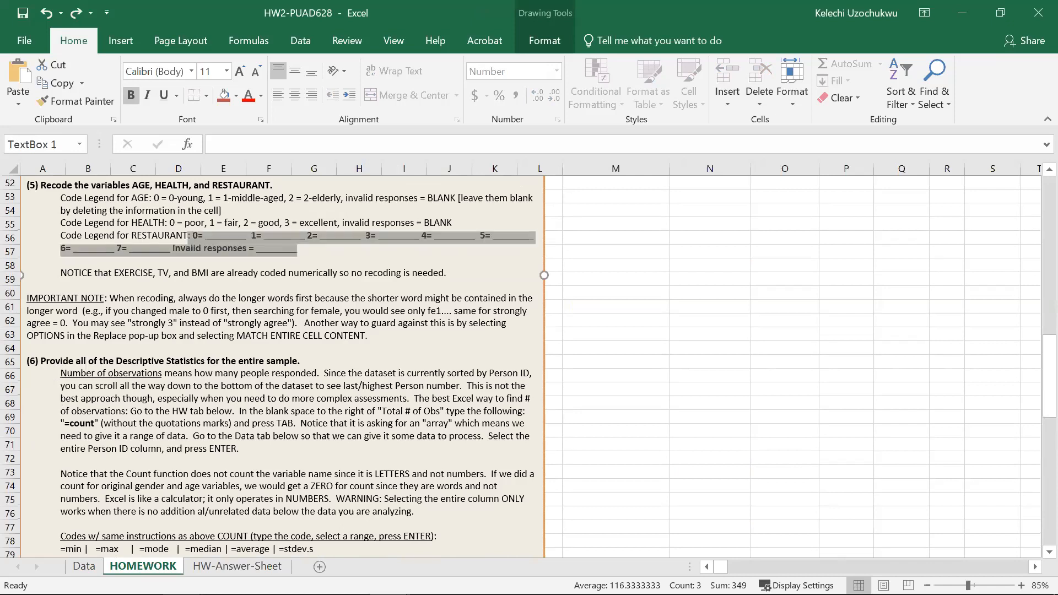
left_click(83, 566)
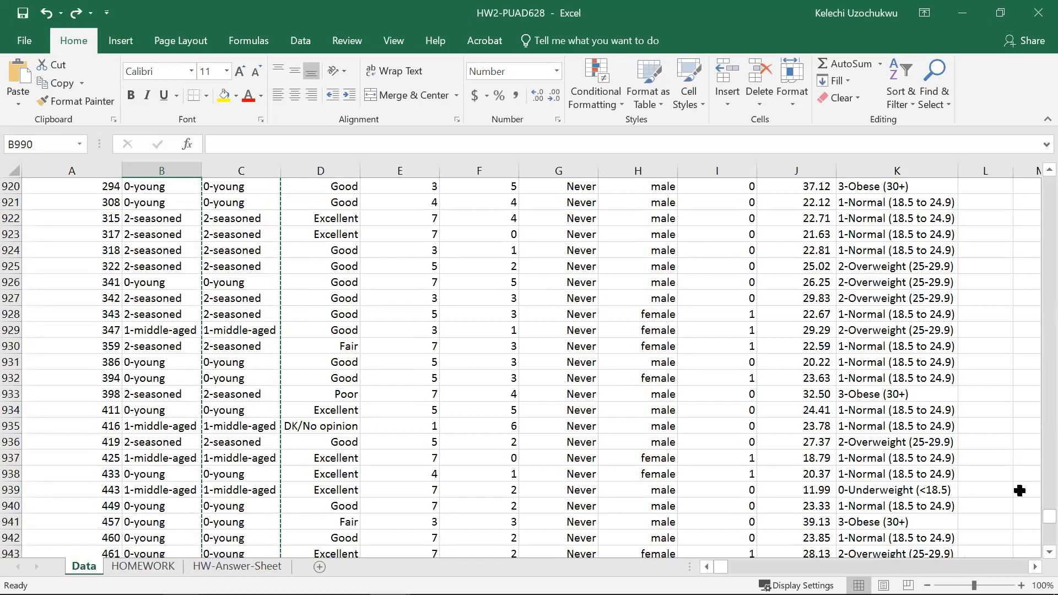
- Review the response categories in the restaurant column's filter list on the Data sheet, leaving the filter unchanged
left_click_drag(1049, 517, 1049, 182)
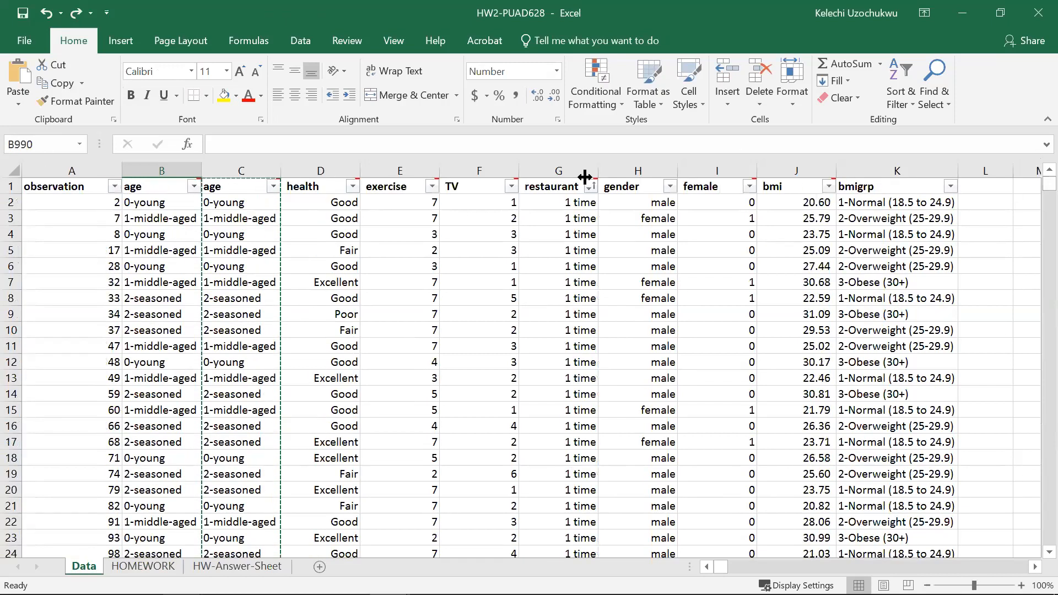
left_click(591, 185)
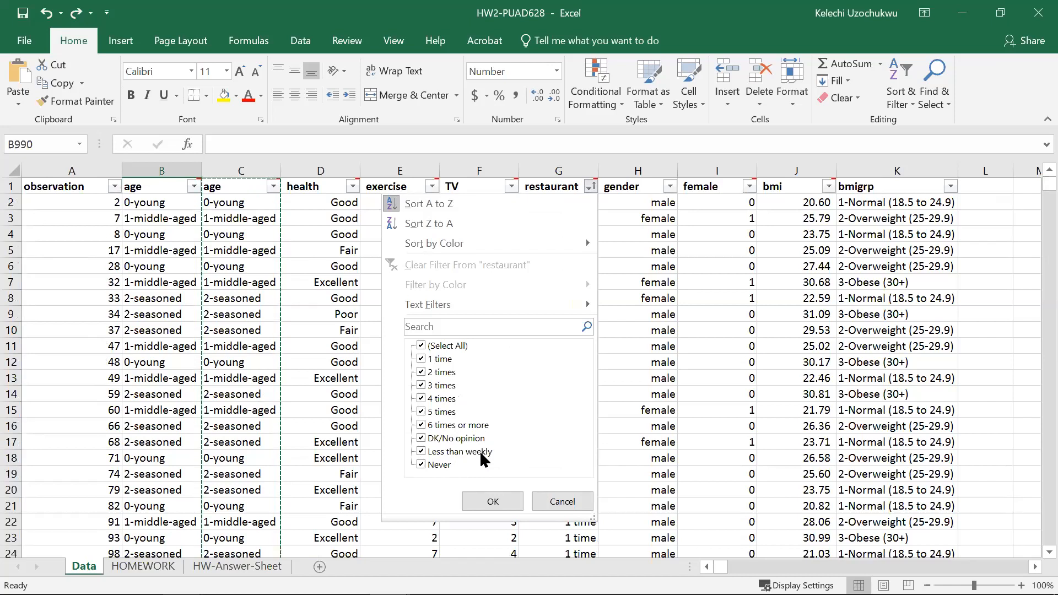
left_click(555, 495)
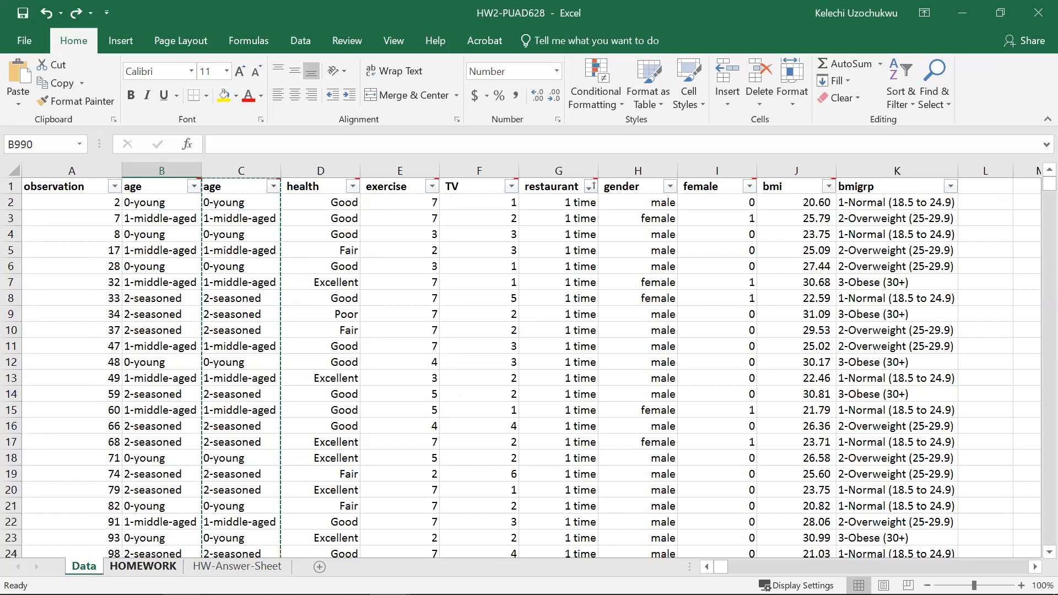
- Read the question 6 instructions on the HOMEWORK sheet about the number of observations and the descriptive statistics functions
left_click(143, 566)
scroll(149, 452, "down", 6)
scroll(116, 435, "up", 3)
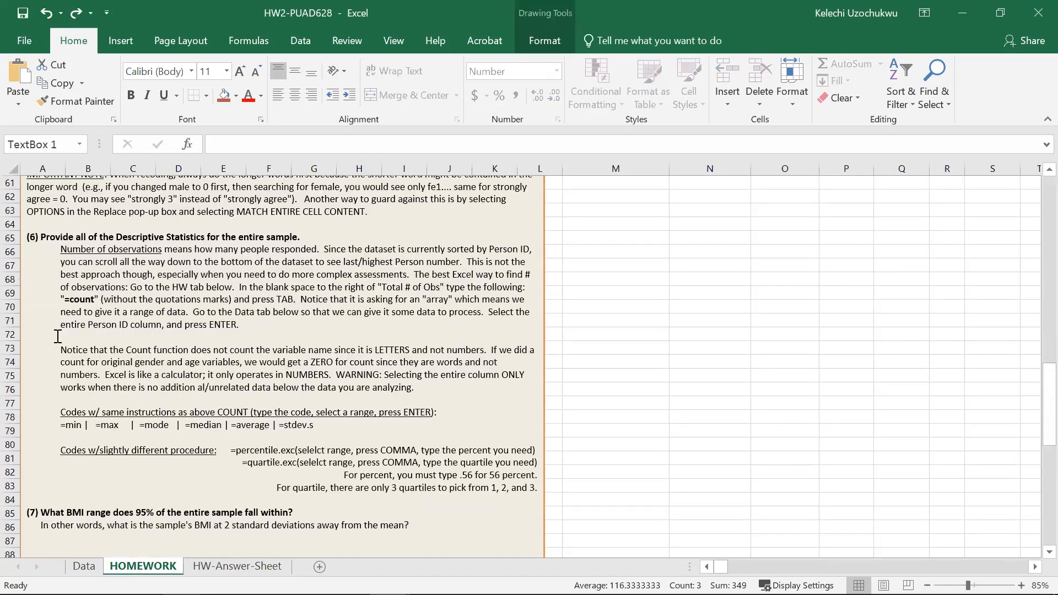
scroll(48, 252, "up", 1)
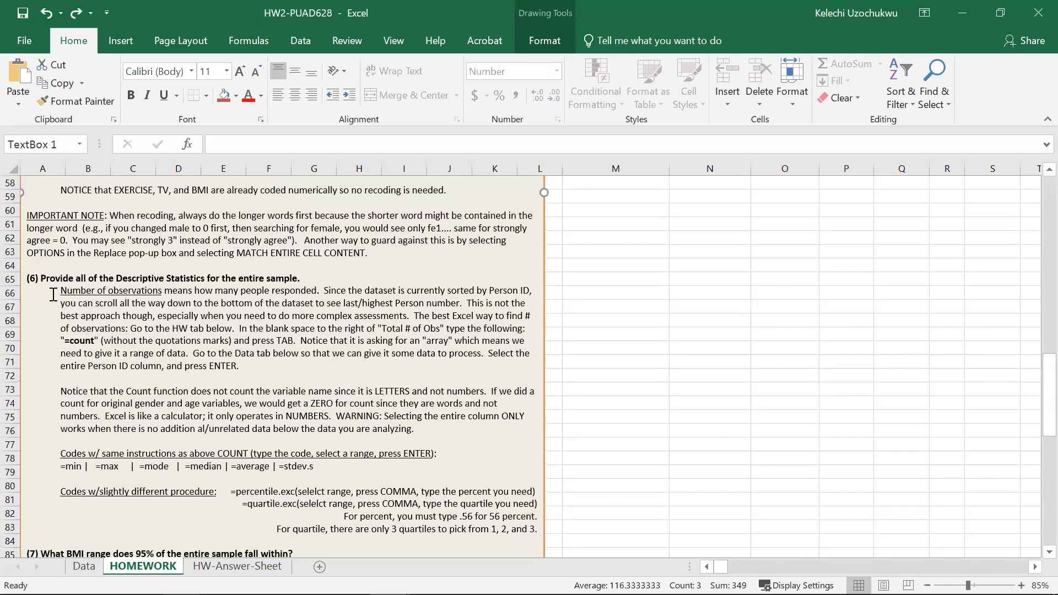
scroll(53, 295, "up", 3)
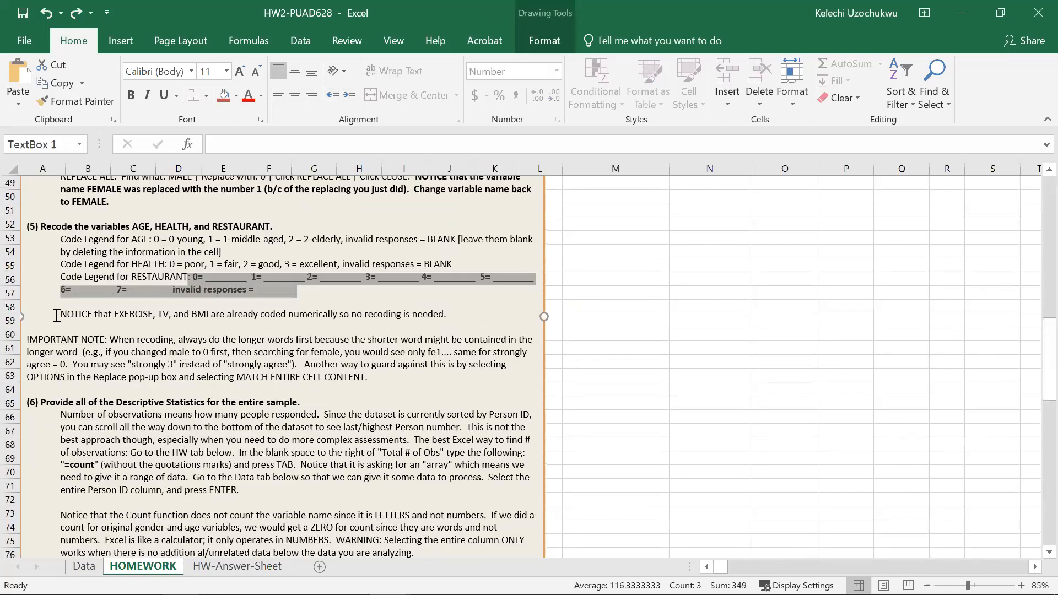
scroll(57, 316, "down", 2)
left_click_drag(41, 320, 524, 468)
left_click(525, 468)
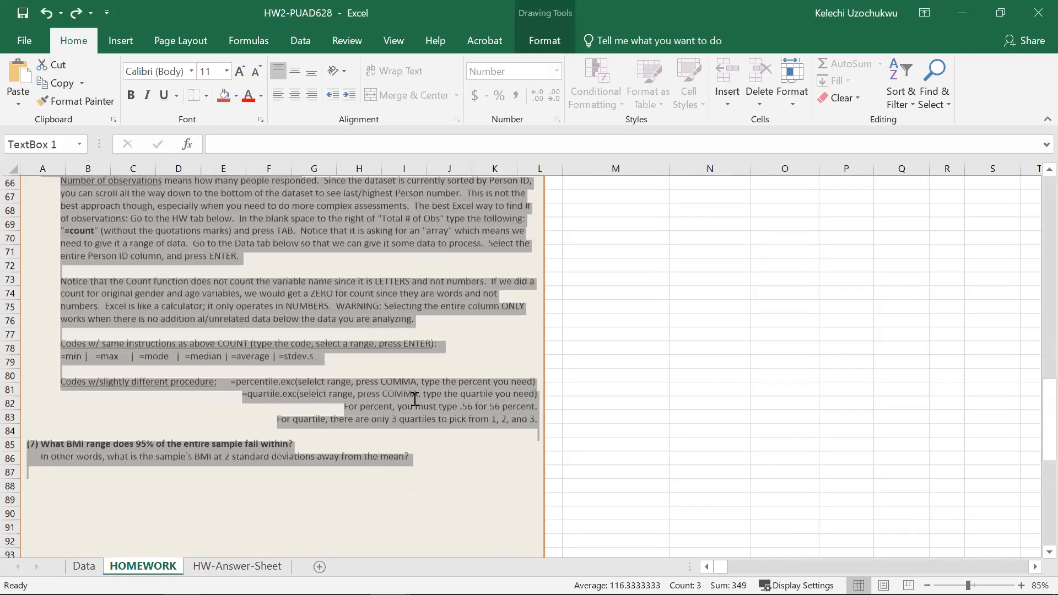
scroll(323, 408, "up", 2)
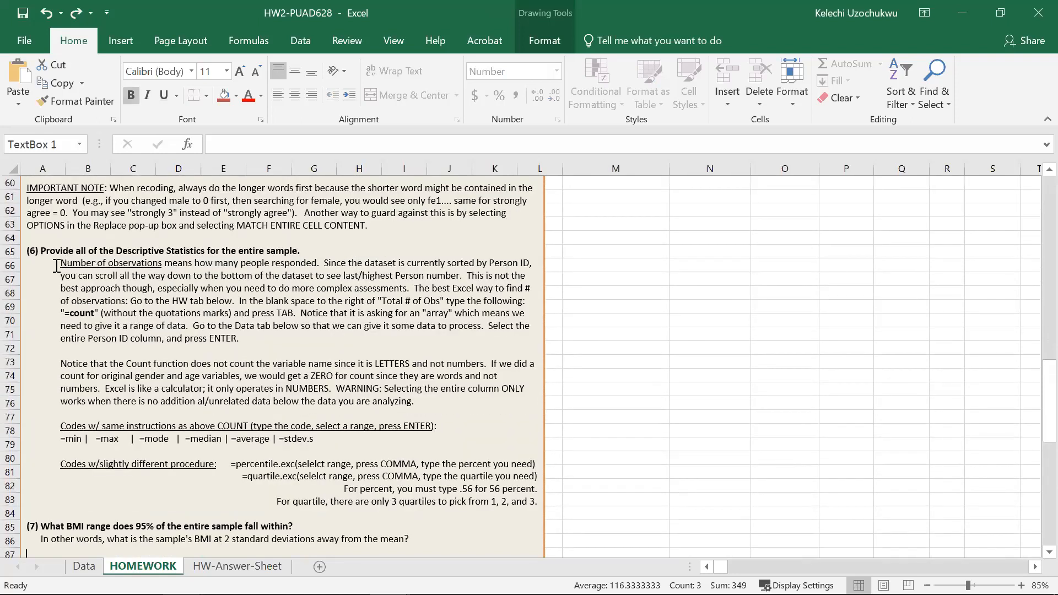
left_click_drag(57, 268, 424, 277)
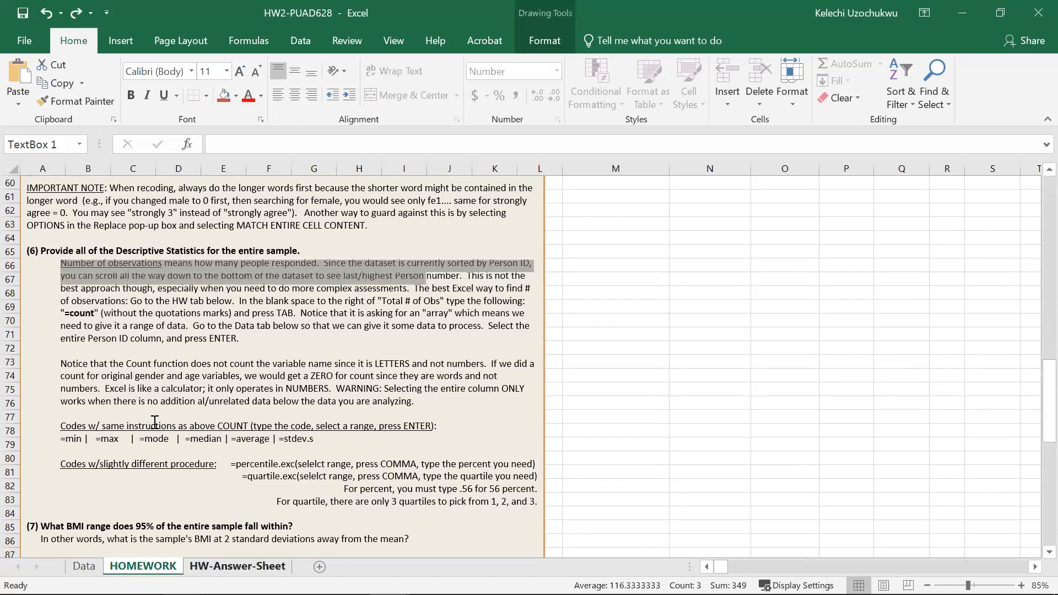
left_click_drag(63, 314, 97, 315)
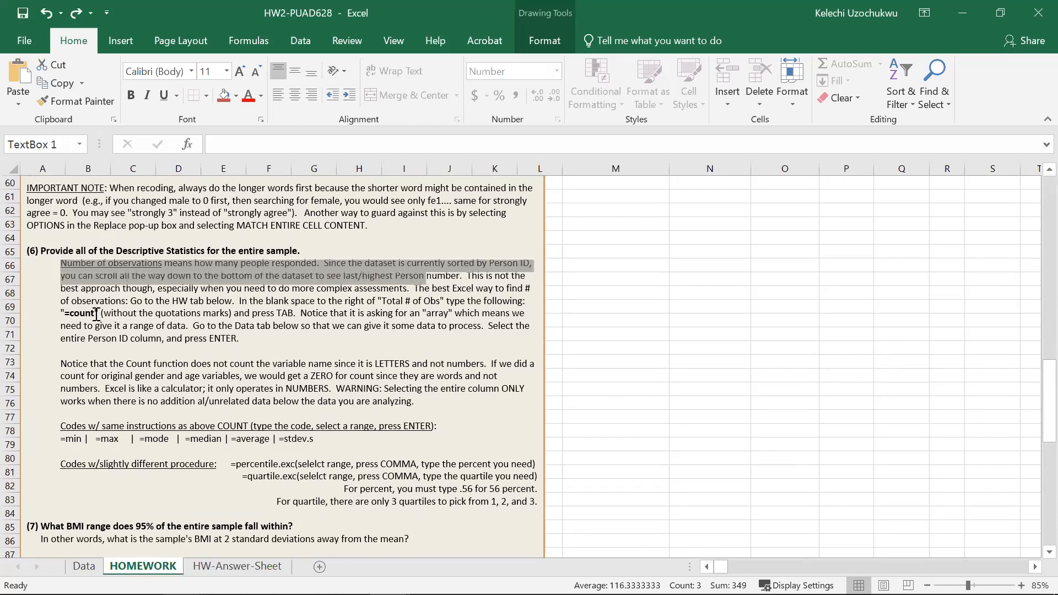
- Fill the total number of observations in B3 of HW-Answer-Sheet with a COUNT formula over the Data sheet's bmi column, Data!J:J
left_click(239, 568)
left_click(214, 281)
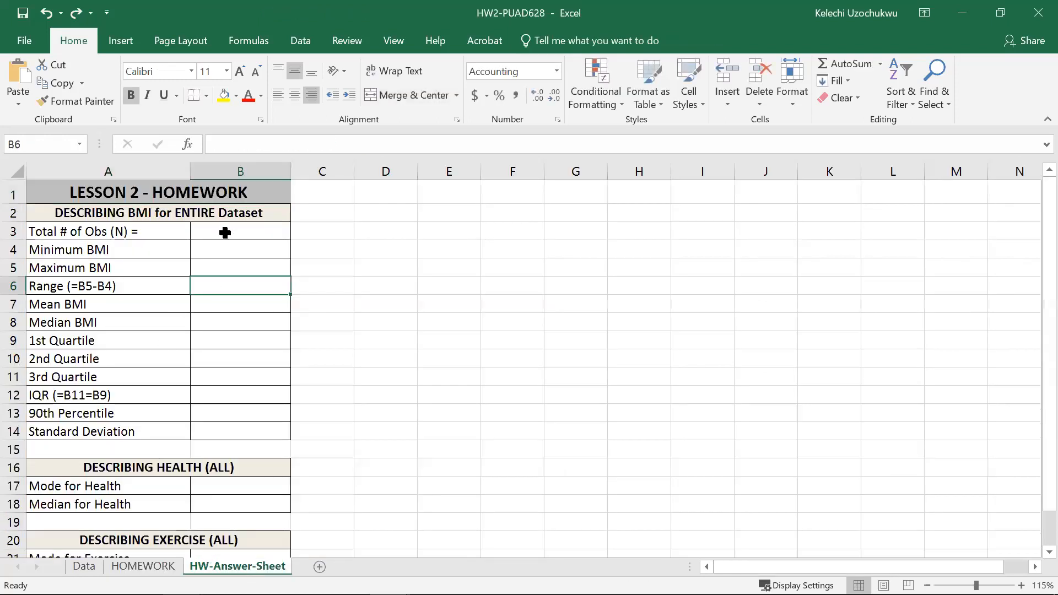
left_click(225, 233)
type("=")
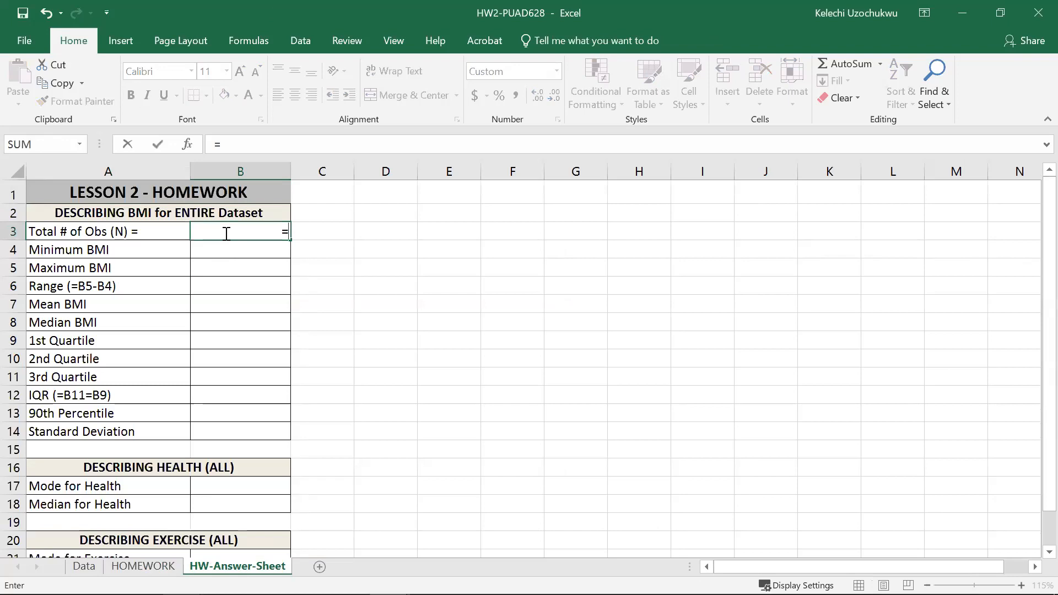
type("COUNT")
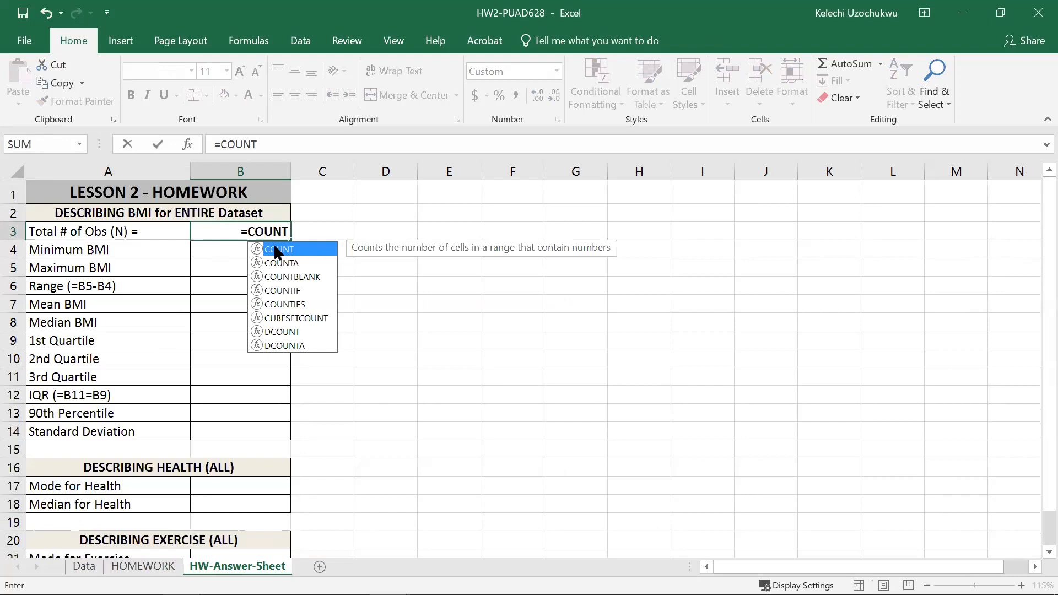
type("(")
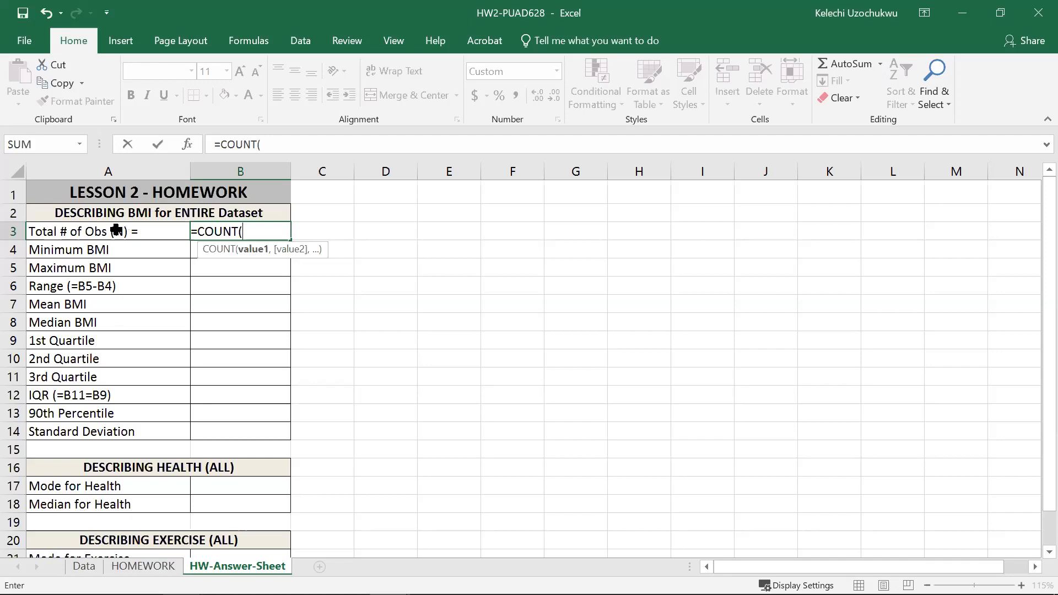
left_click(85, 566)
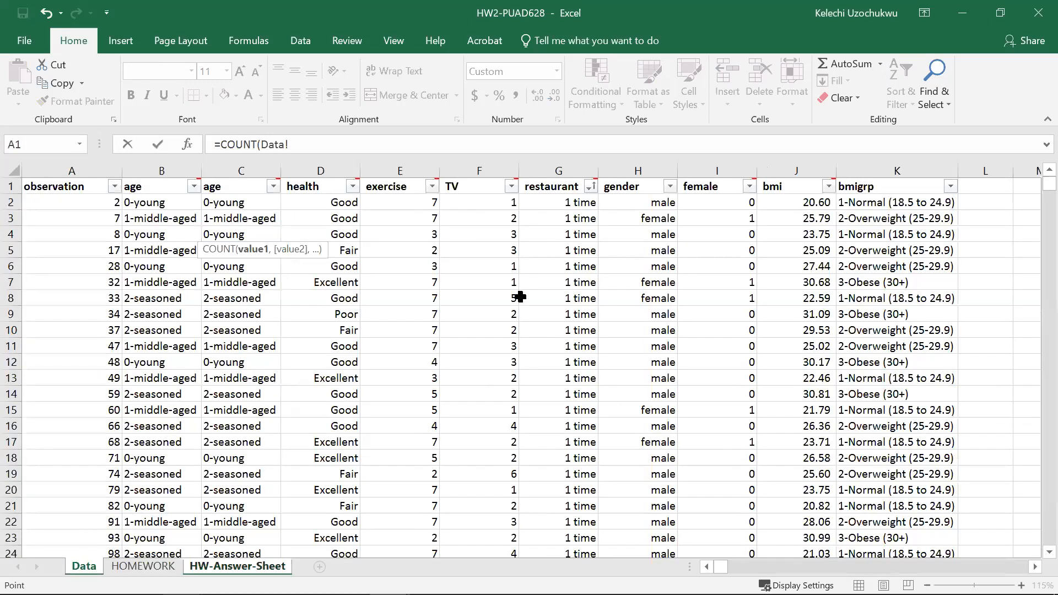
left_click(801, 168)
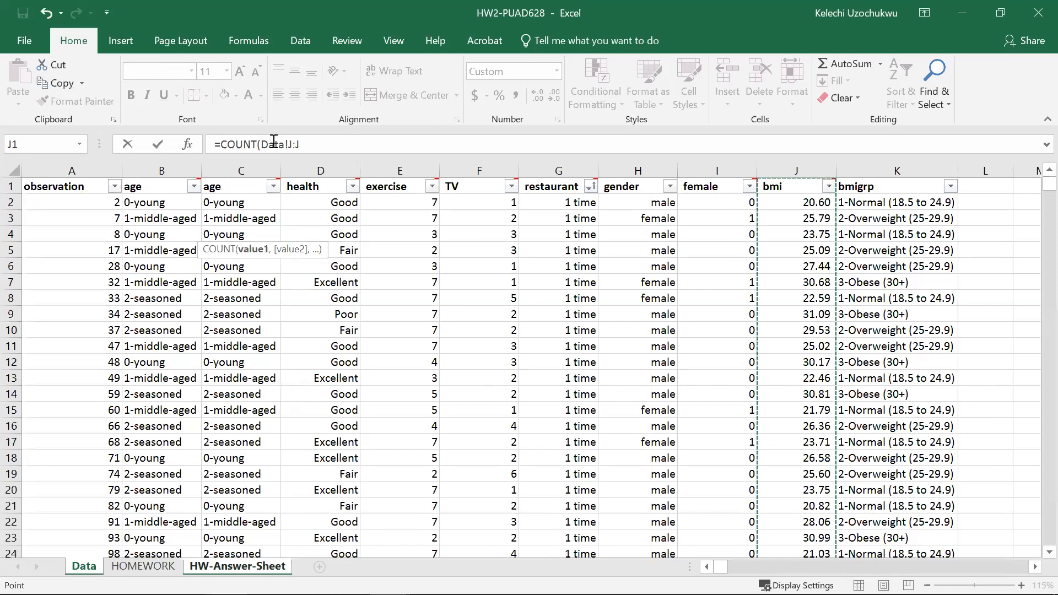
left_click(777, 164)
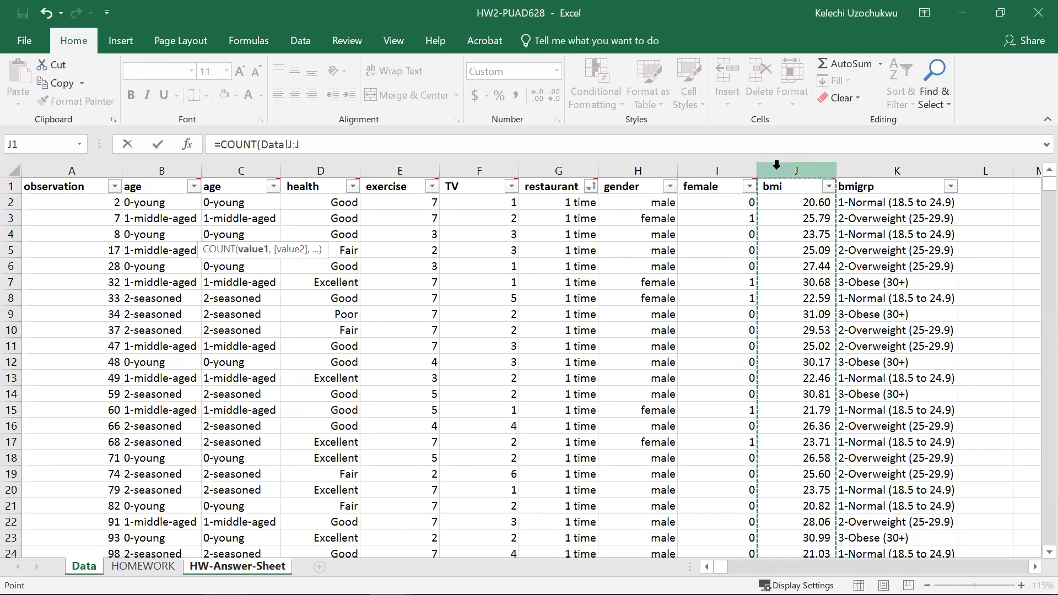
key("Return")
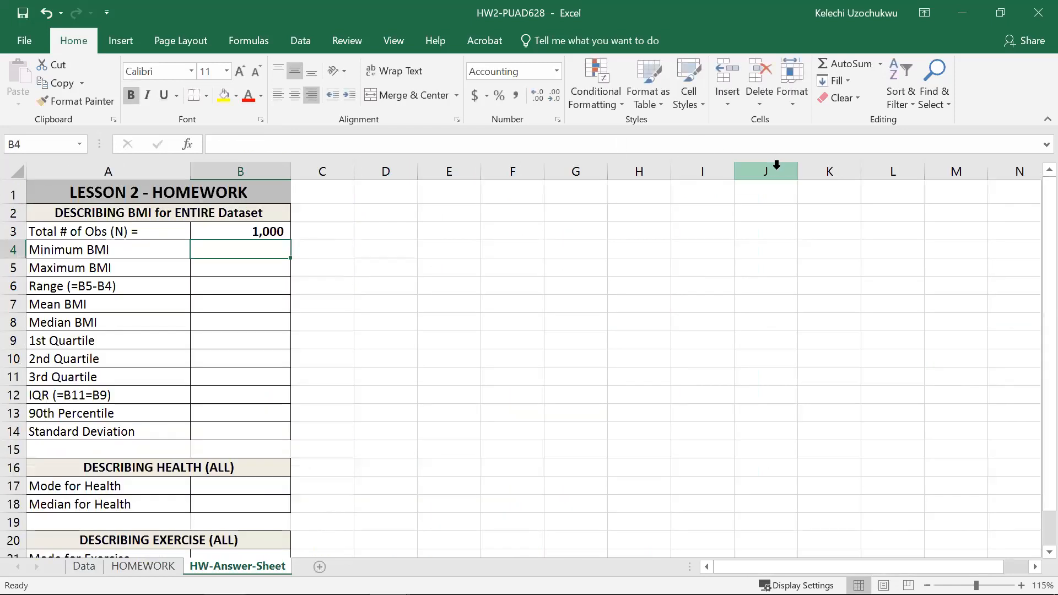
left_click(257, 226)
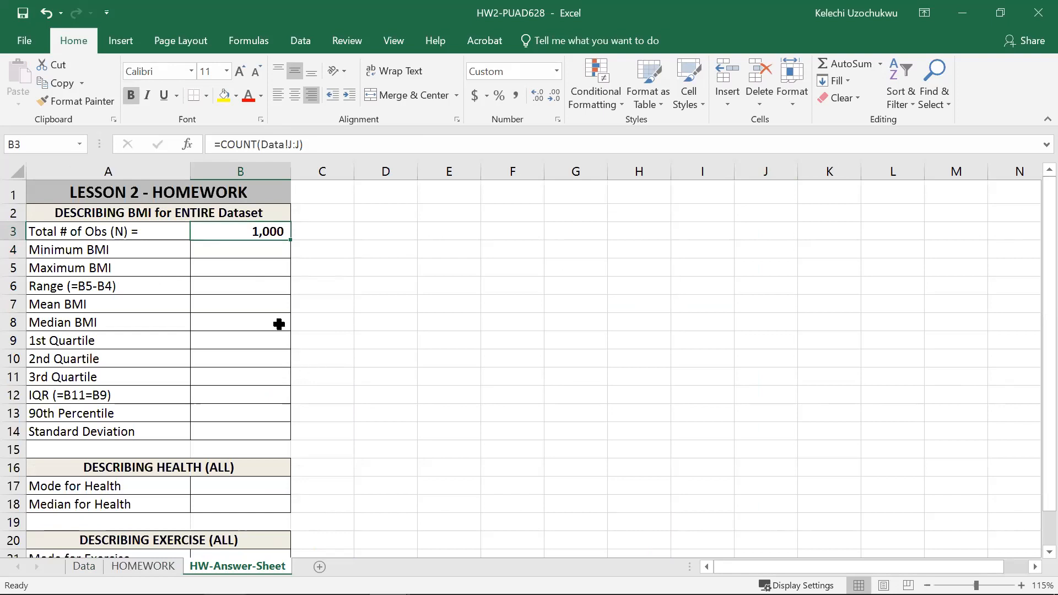
- Enter =MIN without a range in the Minimum BMI cell B4
left_click(249, 252)
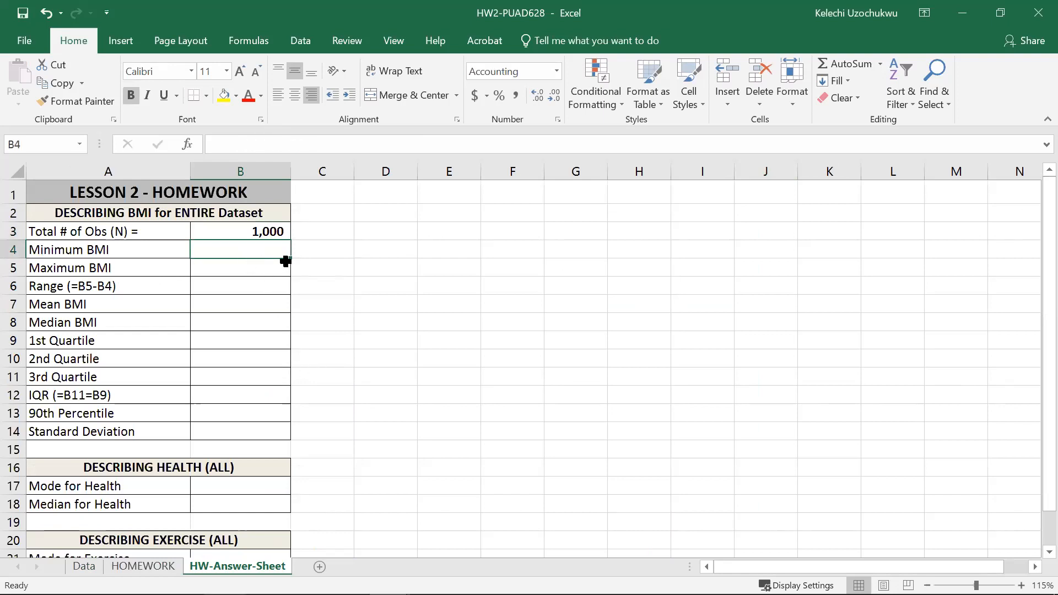
type("=")
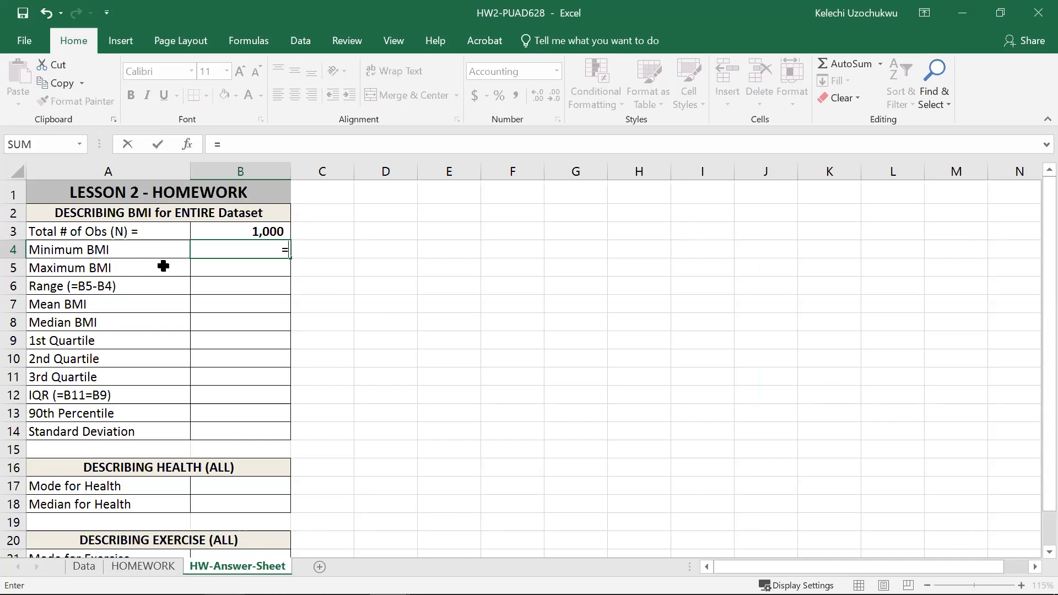
type("MIN")
key("Return")
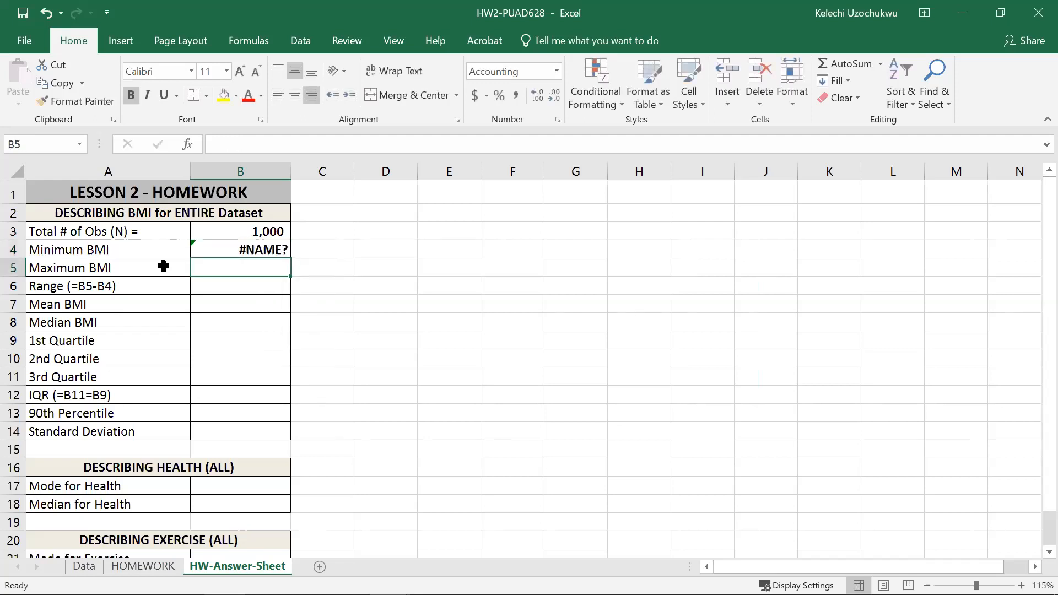
- Complete the MIN formula in B4 with the Data sheet's bmi column J as its range
left_click(275, 232)
left_click(267, 250)
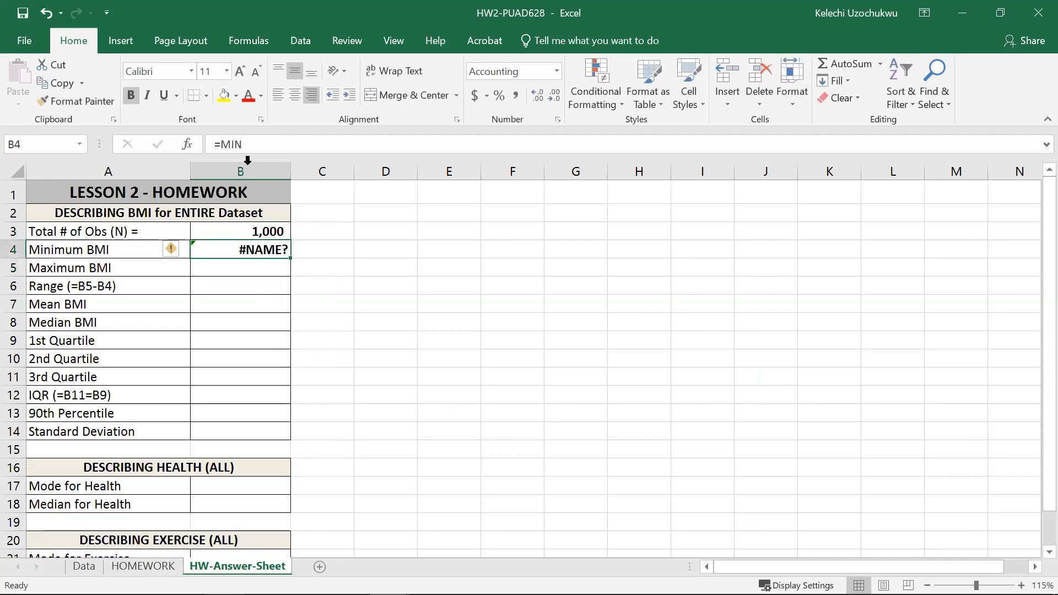
left_click(247, 145)
double_click(241, 252)
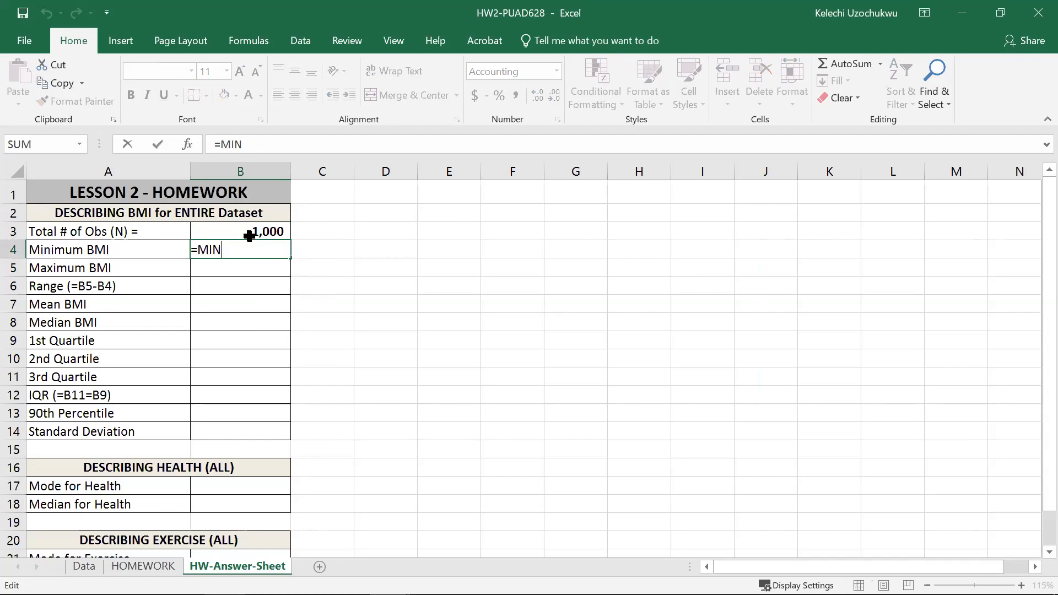
key("BackSpace")
type("N")
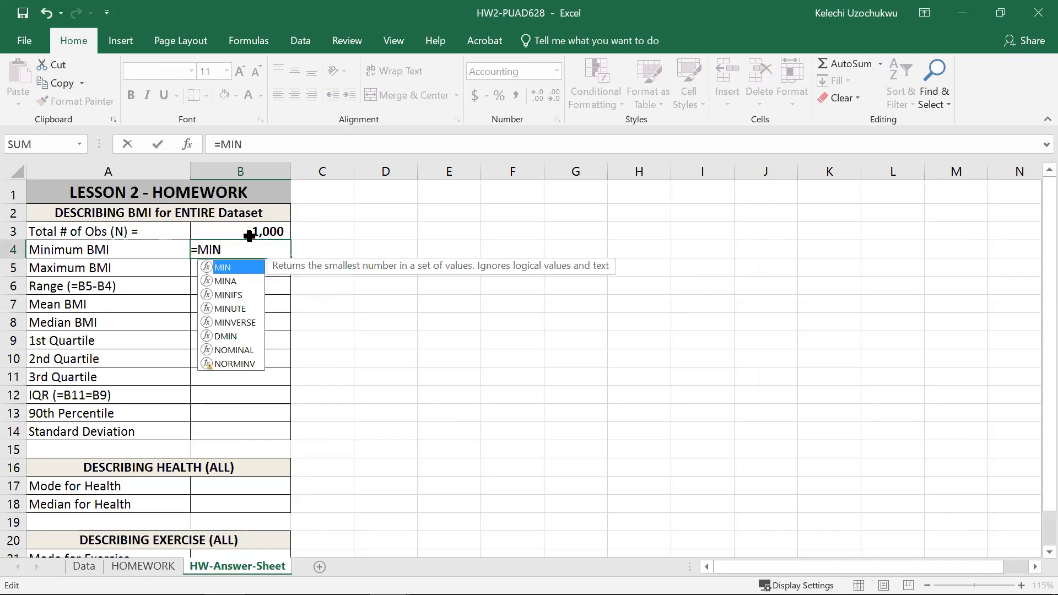
type("(")
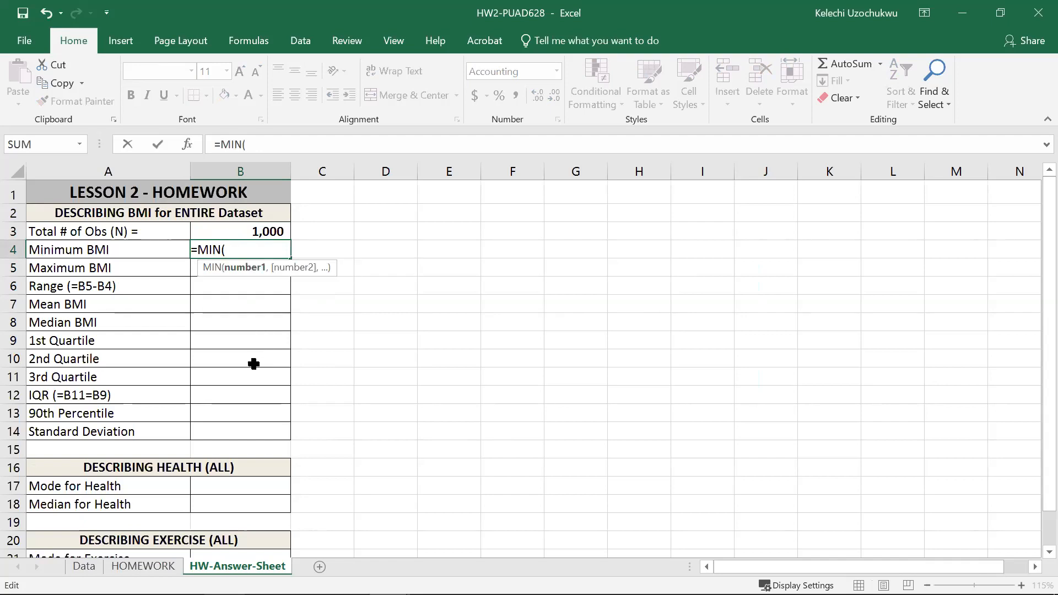
left_click(86, 568)
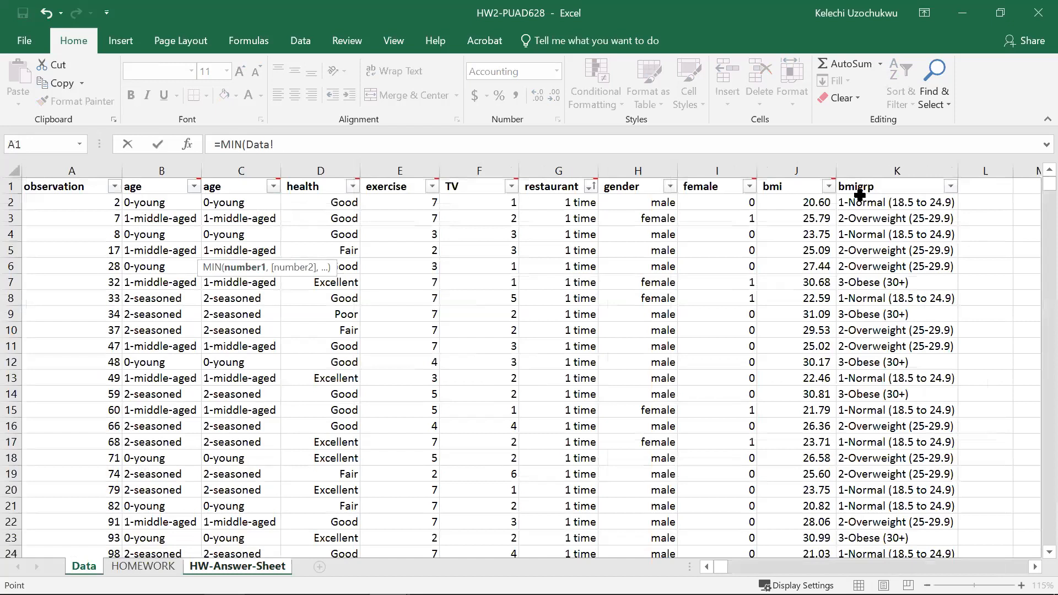
left_click(820, 169)
key("Return")
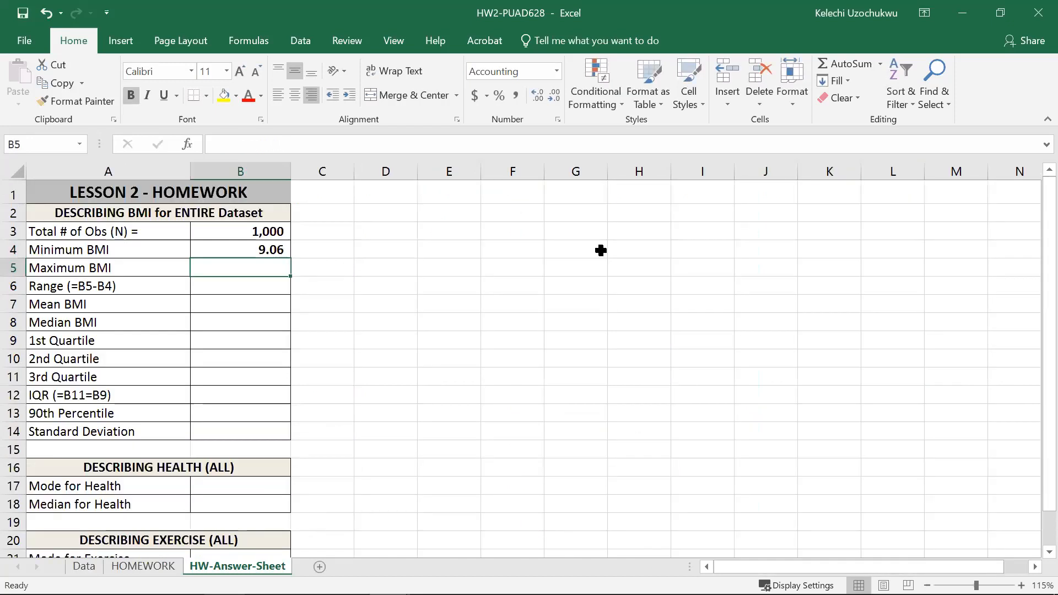
- Compare the formulas in B3 and B4, and copy the (Data!J:J) argument from the Minimum BMI formula without altering it
left_click(223, 235)
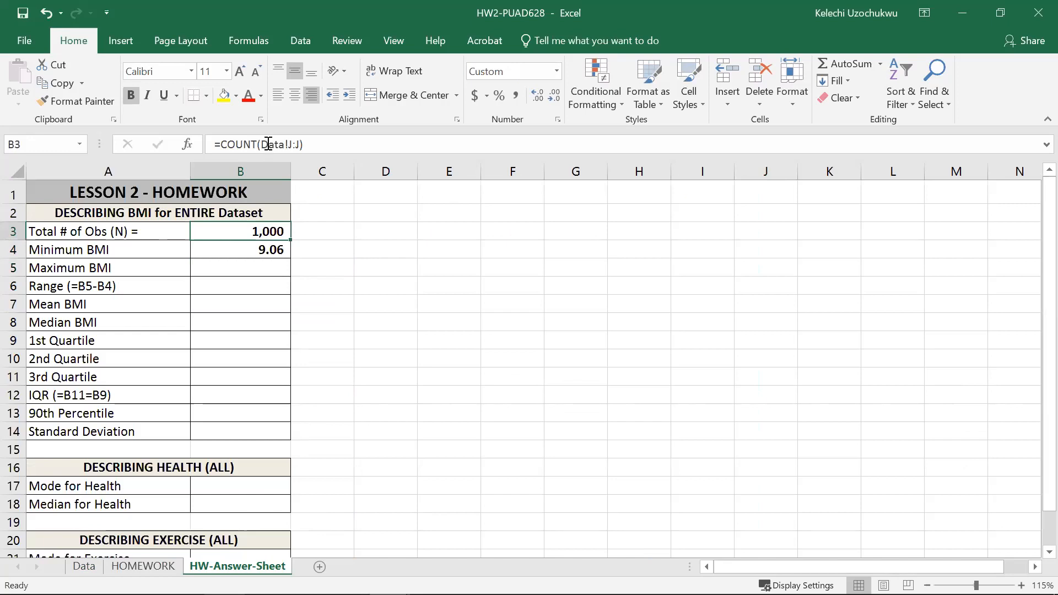
left_click(234, 252)
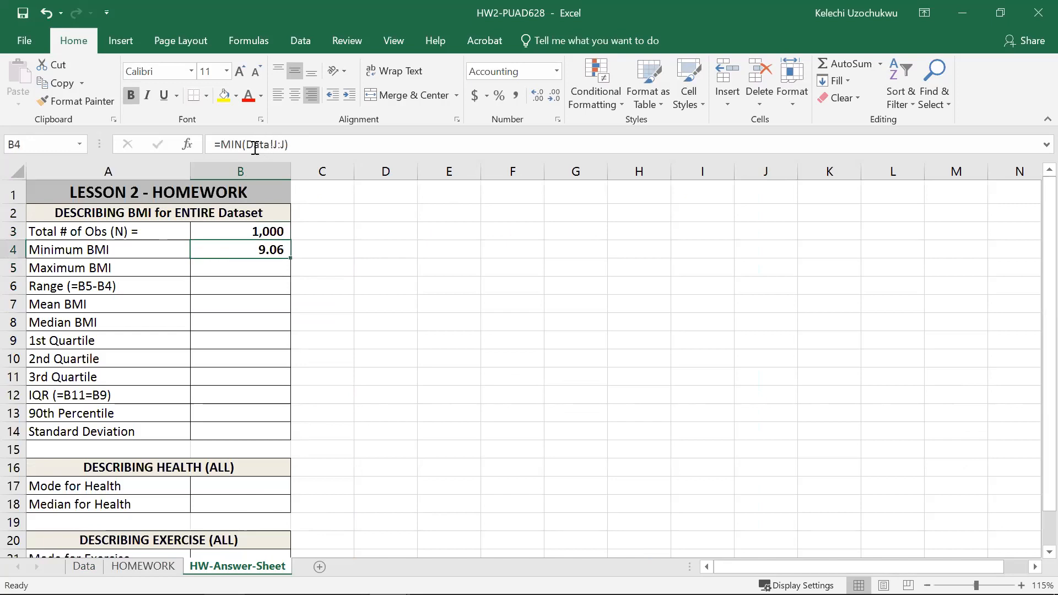
left_click_drag(290, 146, 244, 156)
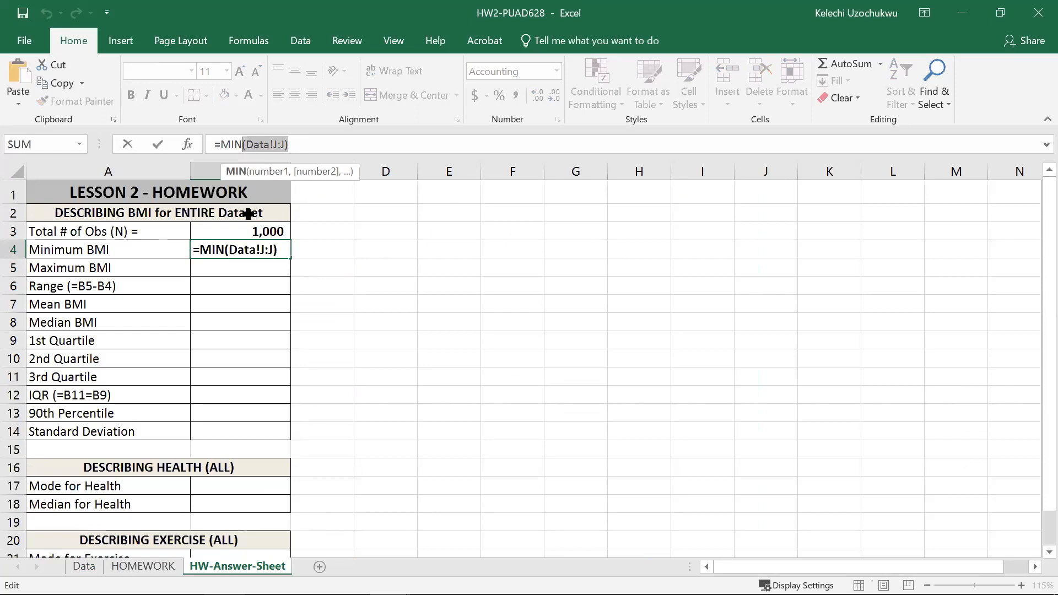
key("Escape")
- Fill the Maximum BMI cell B5 with =MAX((Data!J:J)) over the Data sheet's bmi column, accepting the proposed parenthesis correction
left_click(240, 270)
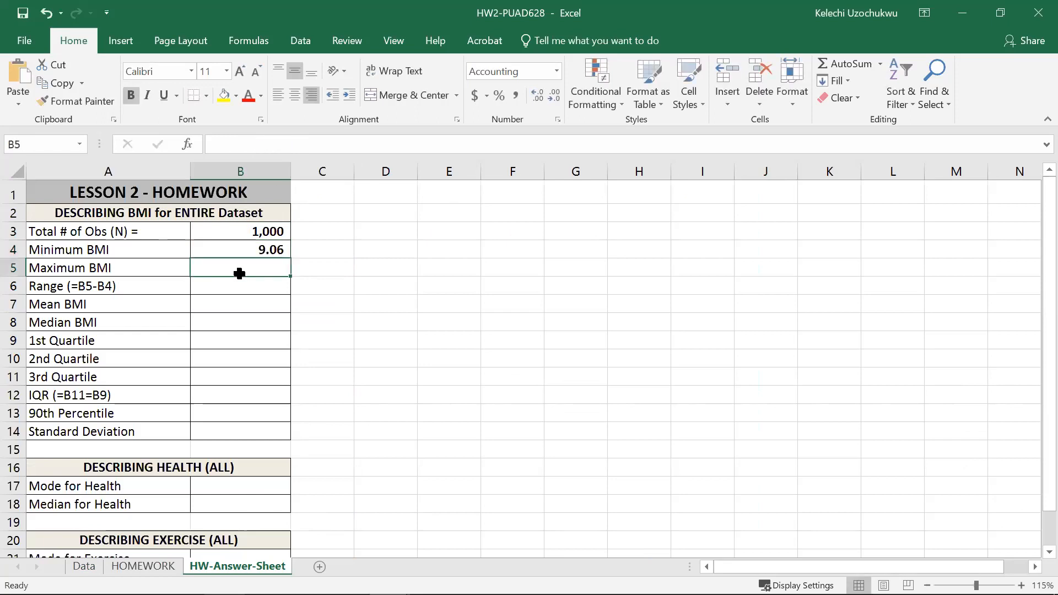
type("=")
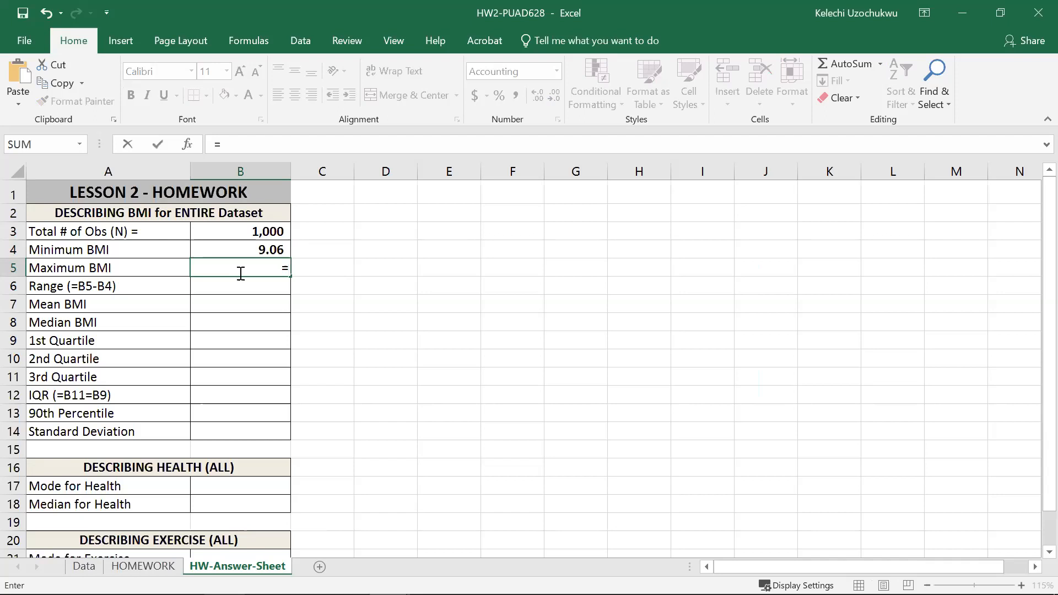
type("MAX")
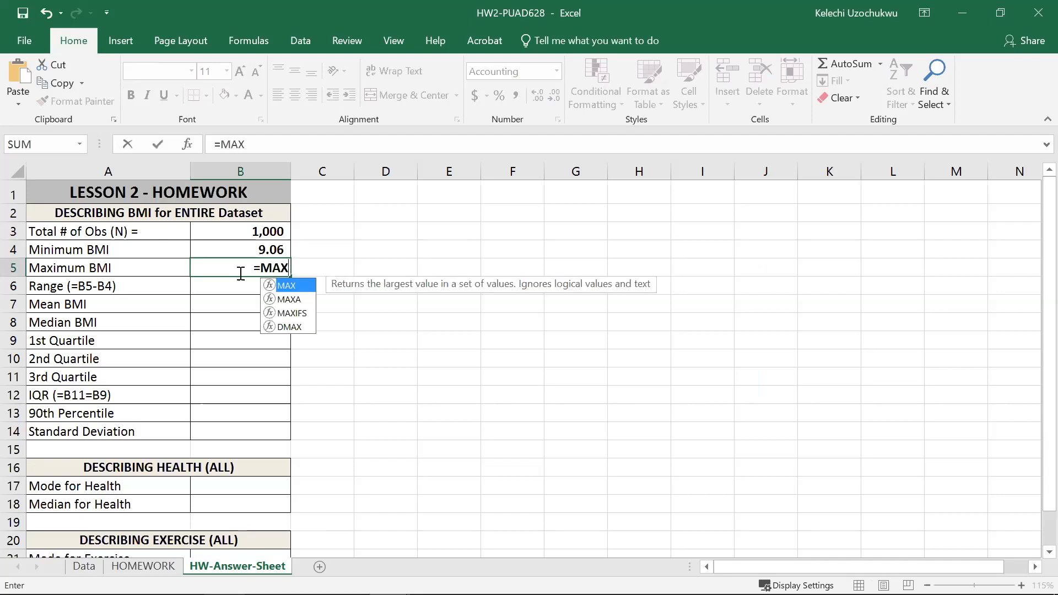
type("(")
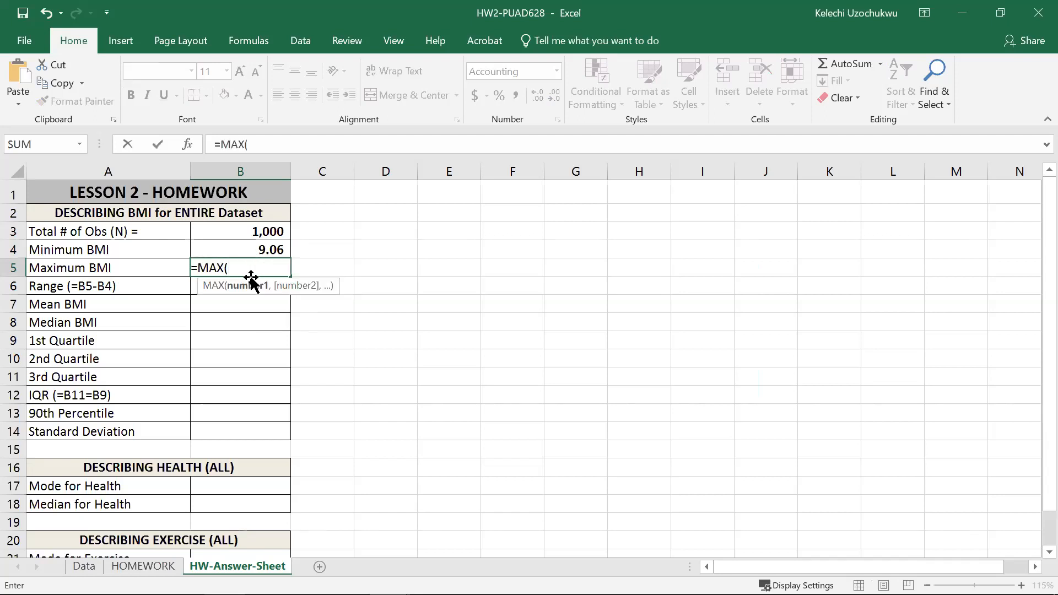
type("(Data!J:J)")
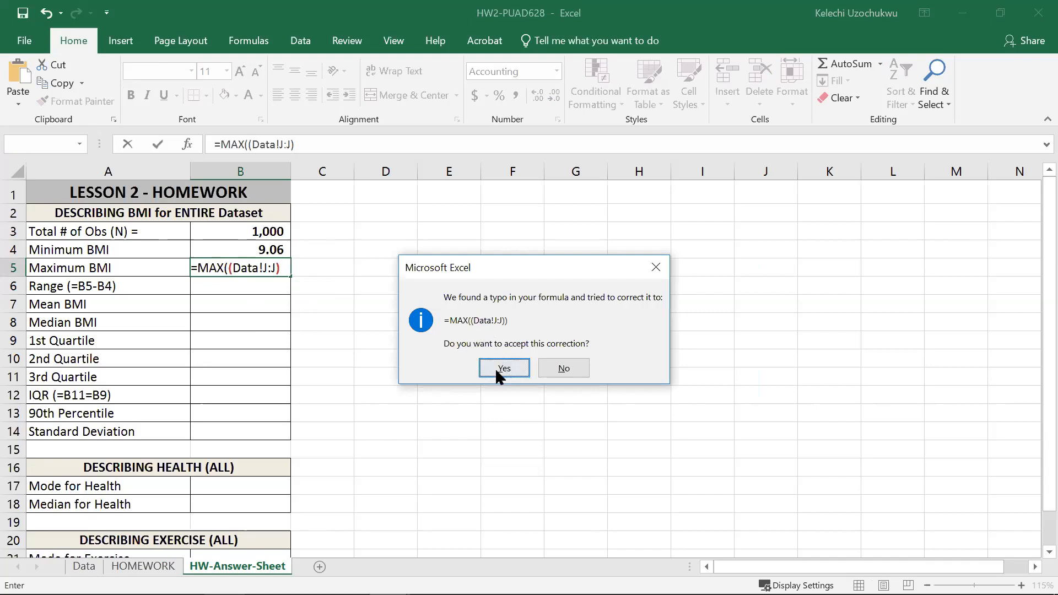
left_click(495, 368)
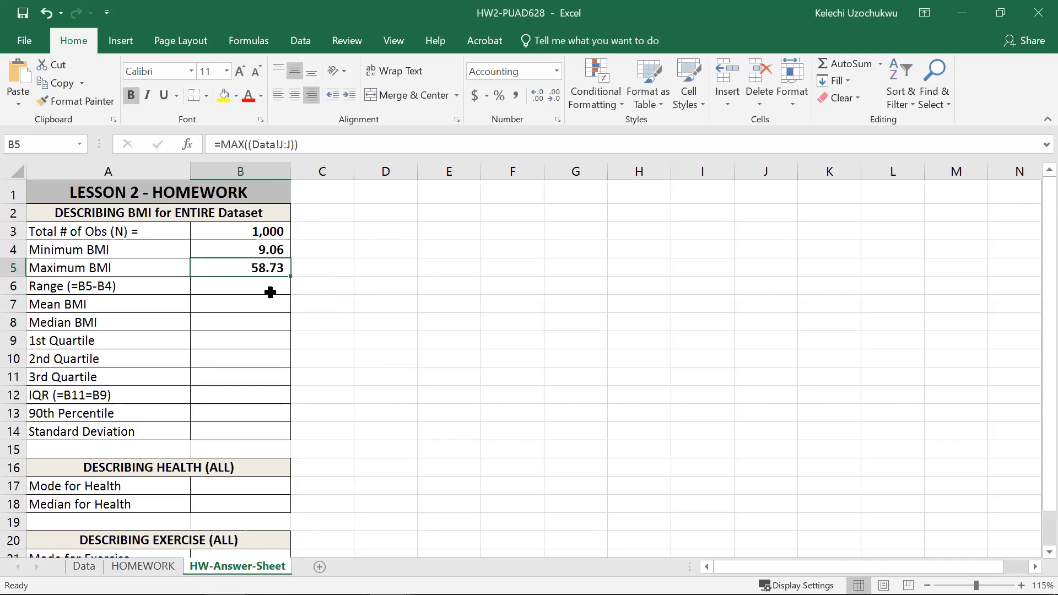
- Calculate the BMI range in B6 by subtracting the minimum from the maximum with =B5-B4
left_click(270, 297)
left_click(263, 283)
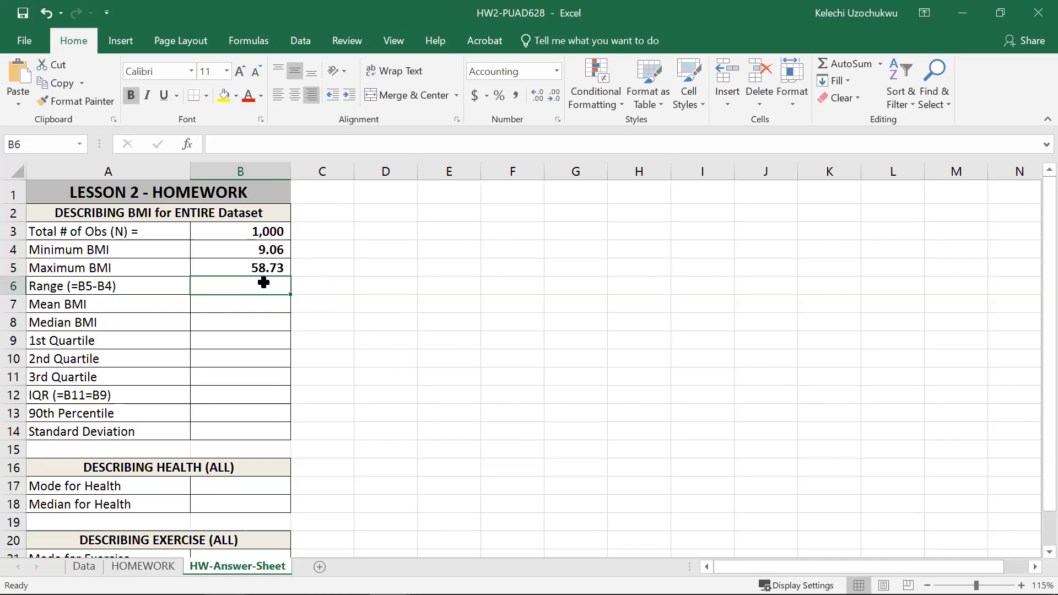
type("=")
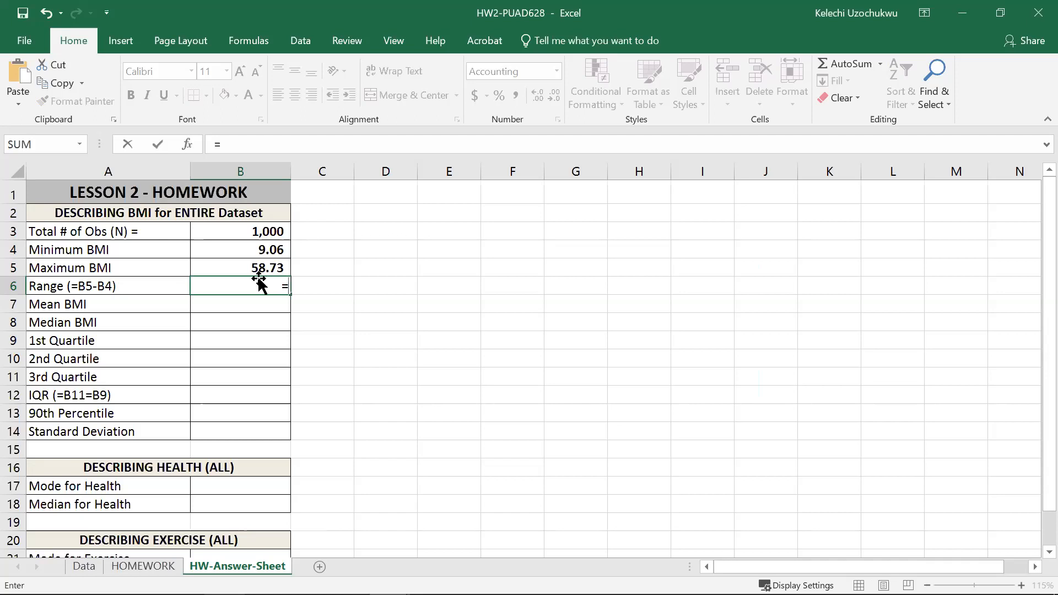
left_click(255, 264)
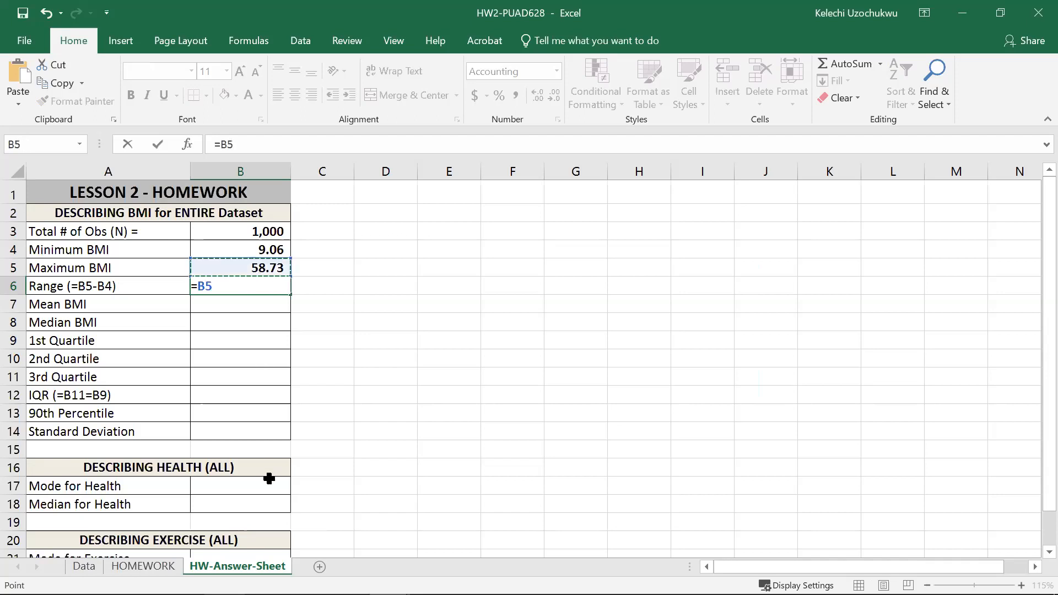
type("-")
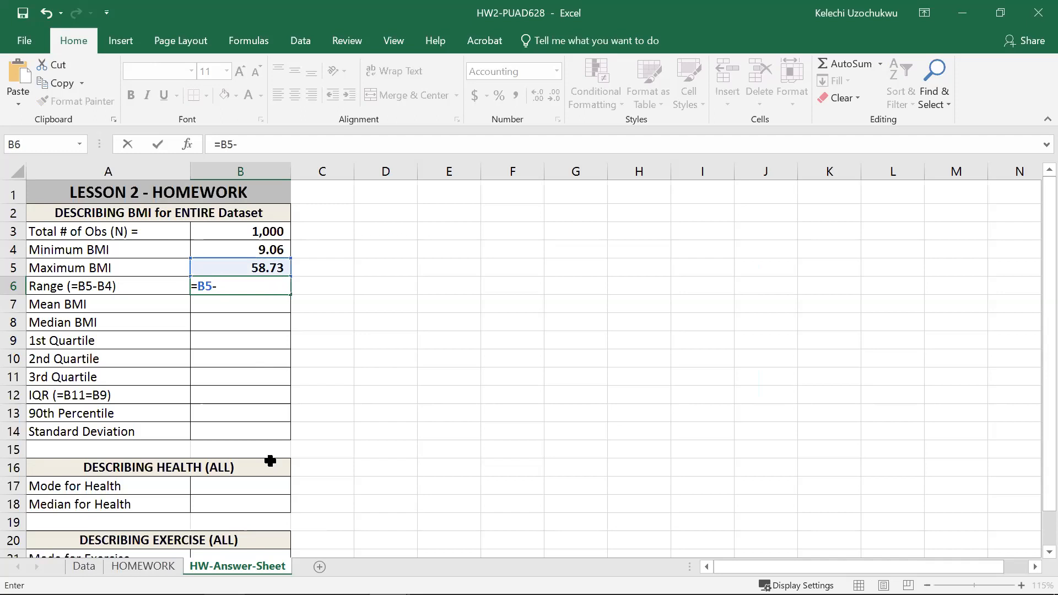
left_click(270, 248)
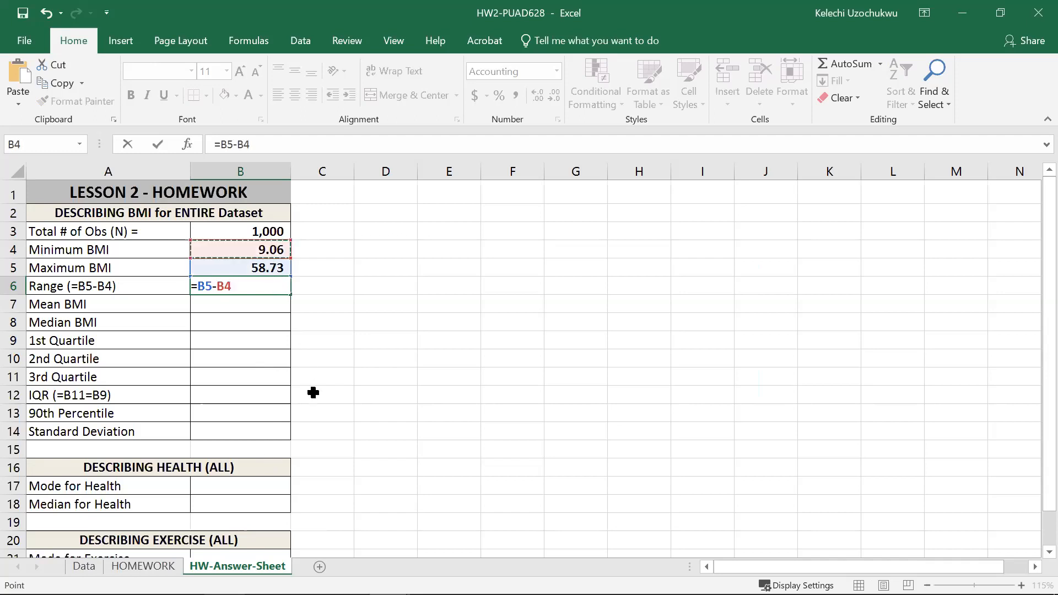
key("Return")
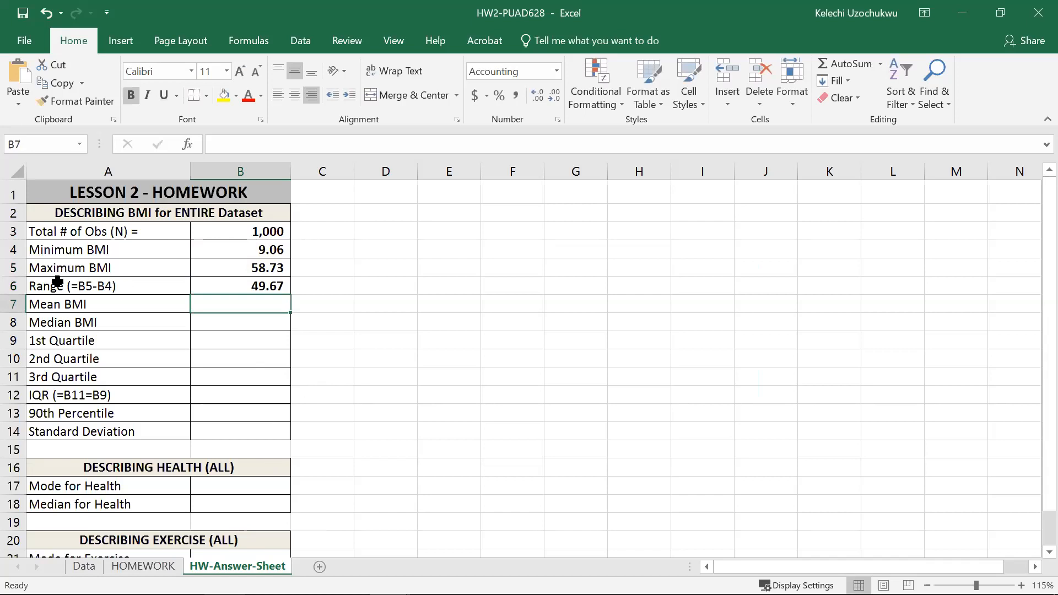
left_click(218, 286)
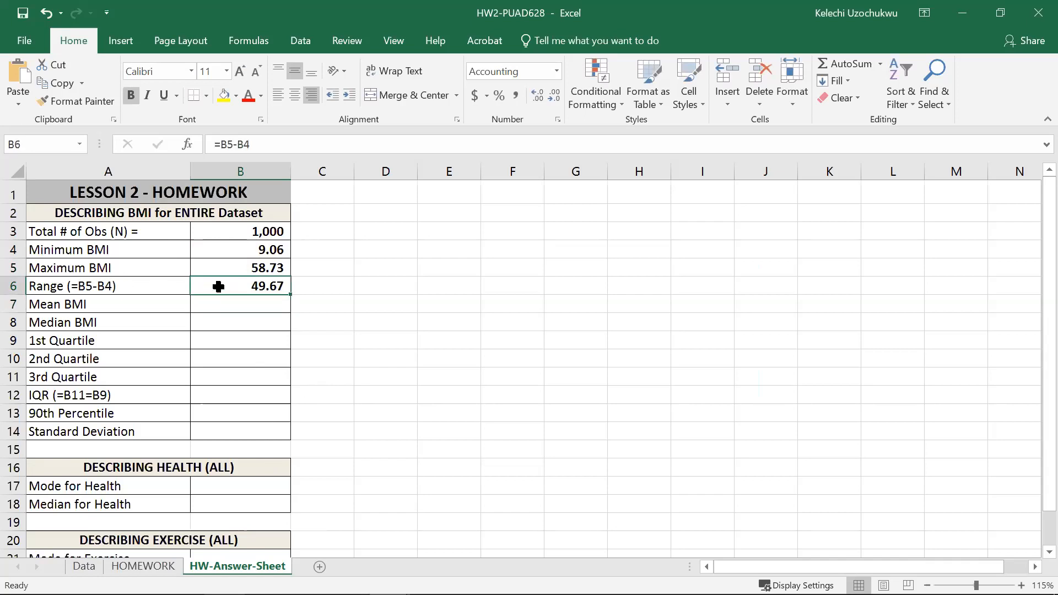
- Fill the Mean BMI cell B7 with =AVERAGE(Data!J:J), reusing the copied bmi column argument
left_click(224, 305)
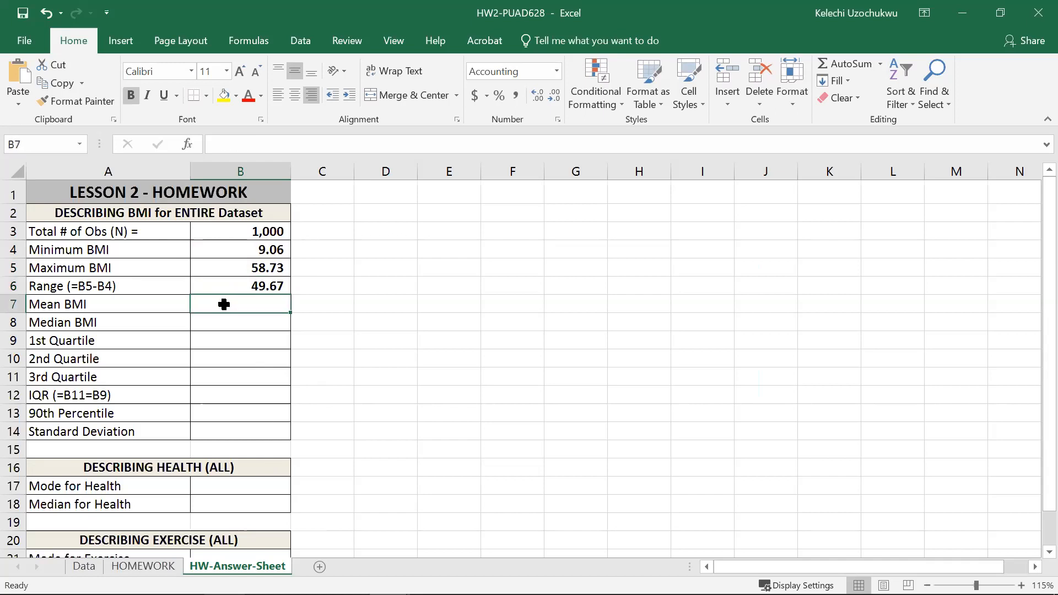
type("=")
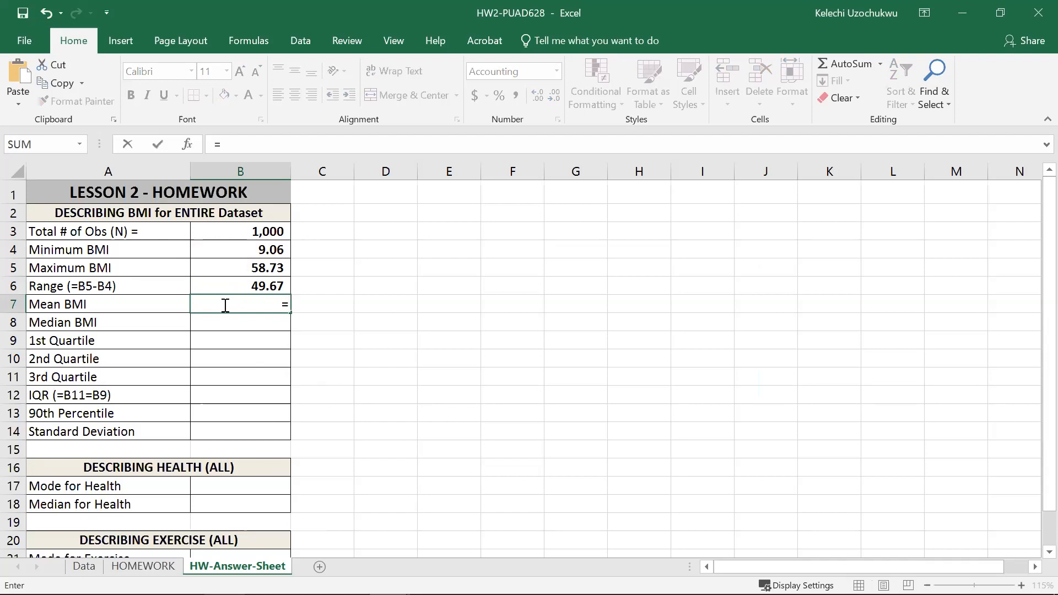
type("AV")
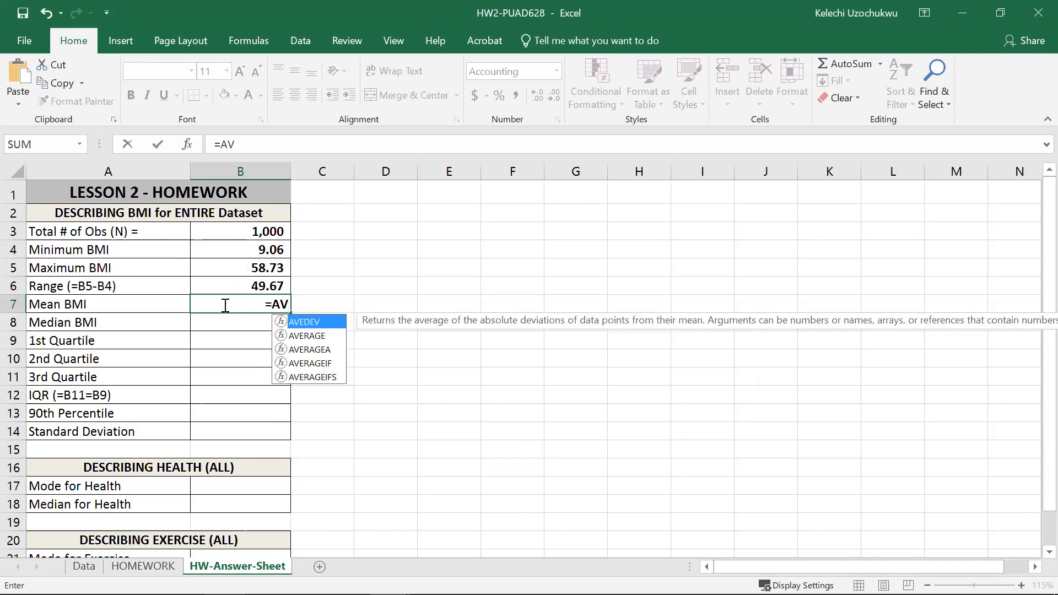
double_click(309, 337)
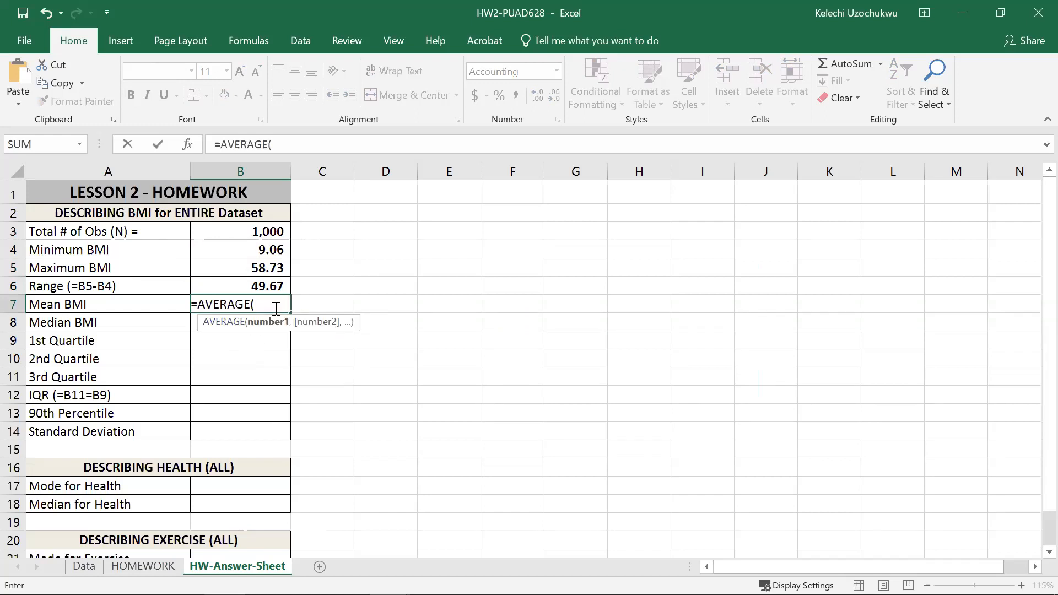
key("BackSpace")
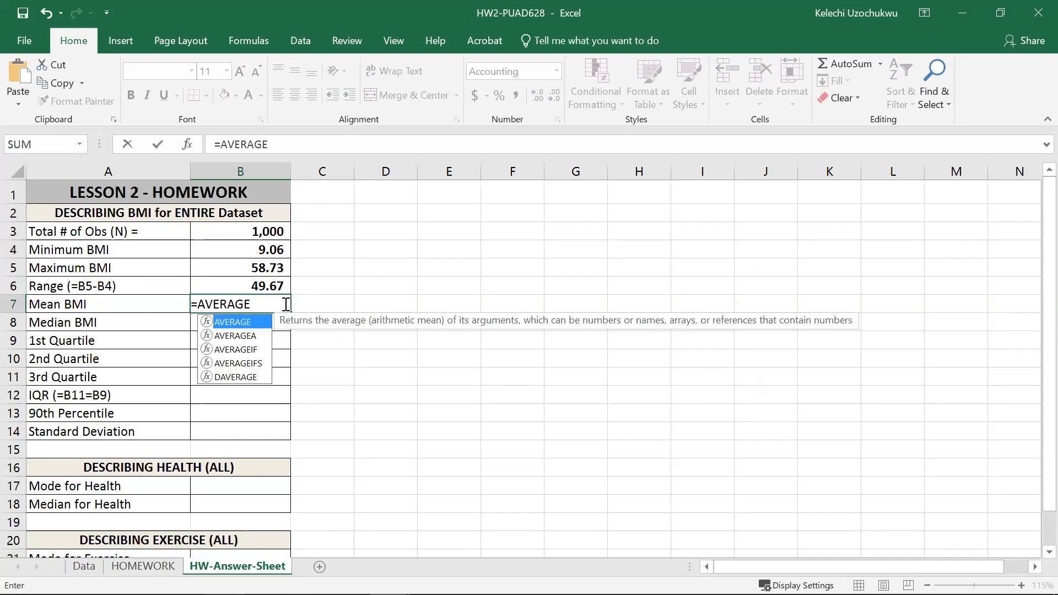
type("(Data!J:J)")
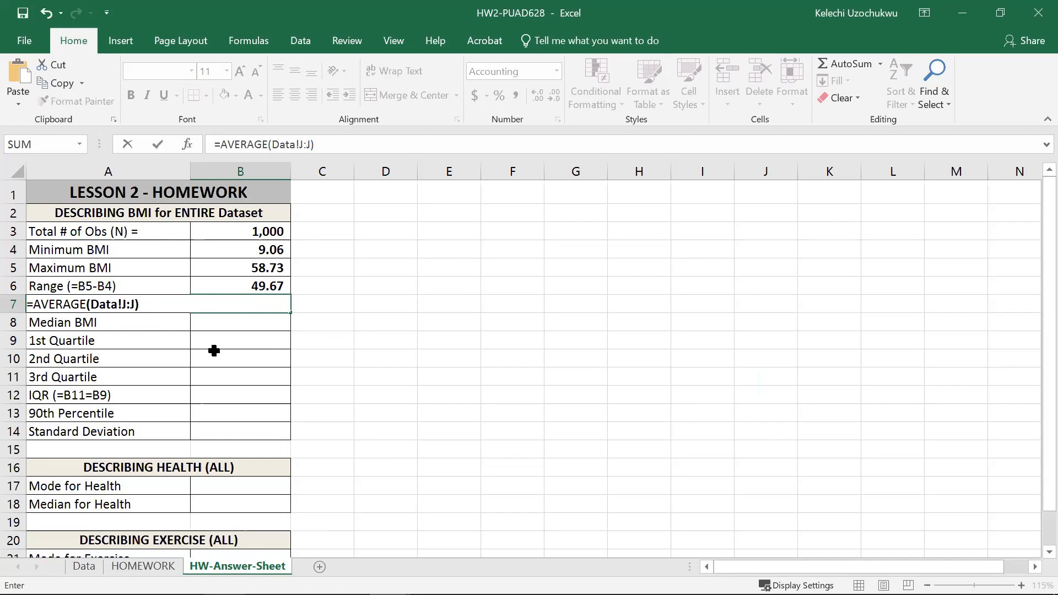
key("Return")
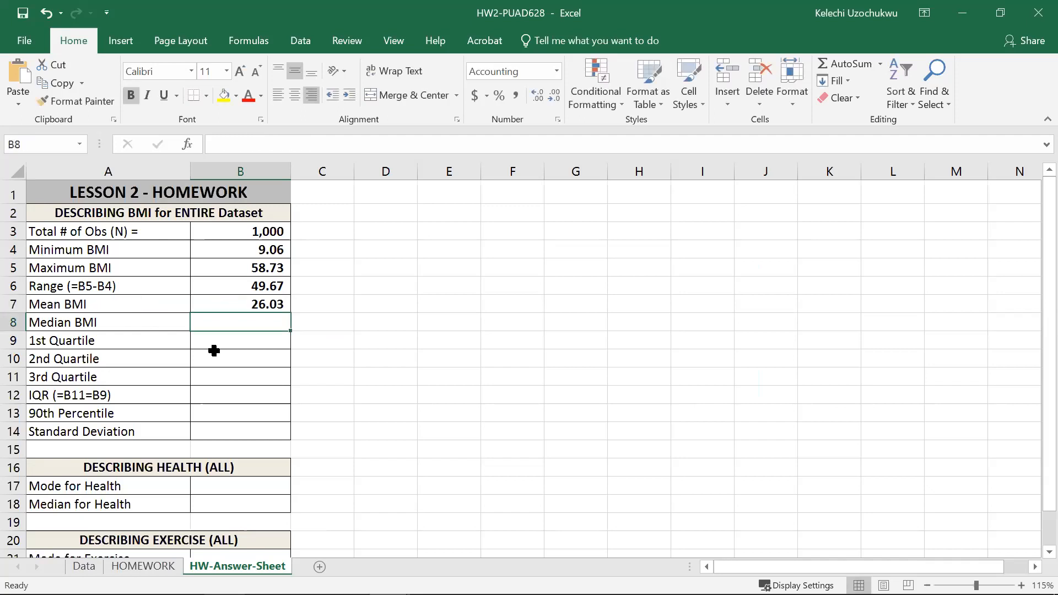
- Review the completed BMI formulas in B3 to B7 and look over the unfilled BMI, Health and Exercise cells below
left_click(249, 233)
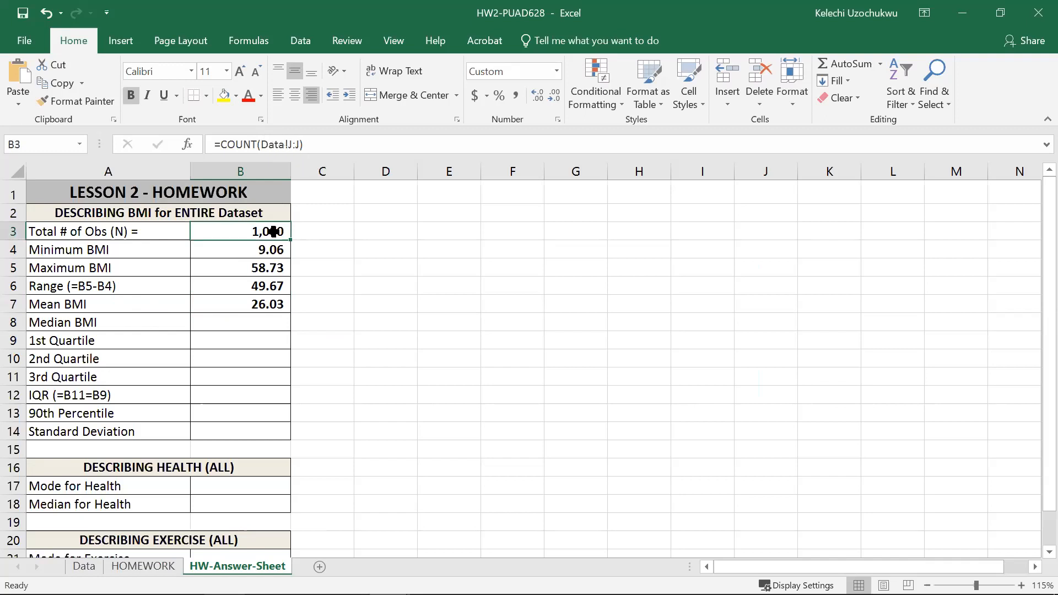
left_click(266, 248)
left_click(259, 281)
left_click(257, 265)
left_click(255, 304)
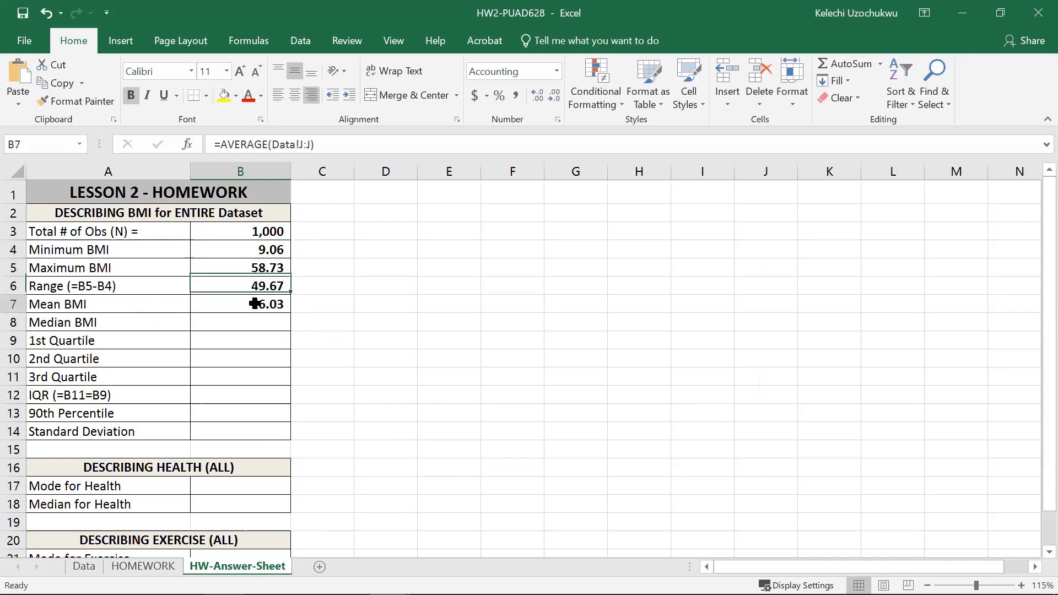
left_click(250, 320)
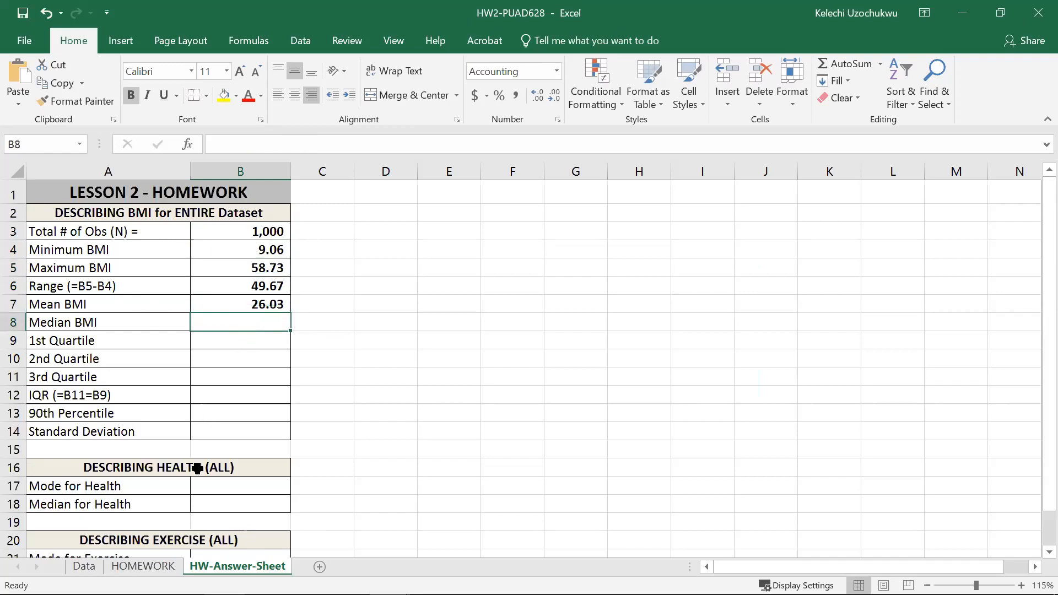
scroll(213, 519, "down", 3)
scroll(217, 522, "up", 2)
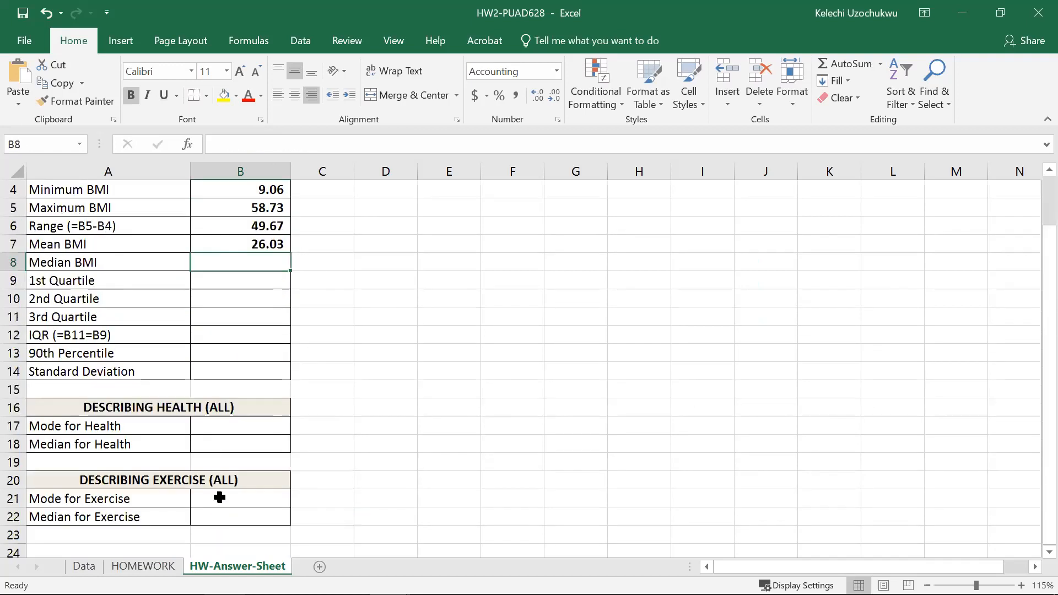
left_click_drag(212, 428, 207, 435)
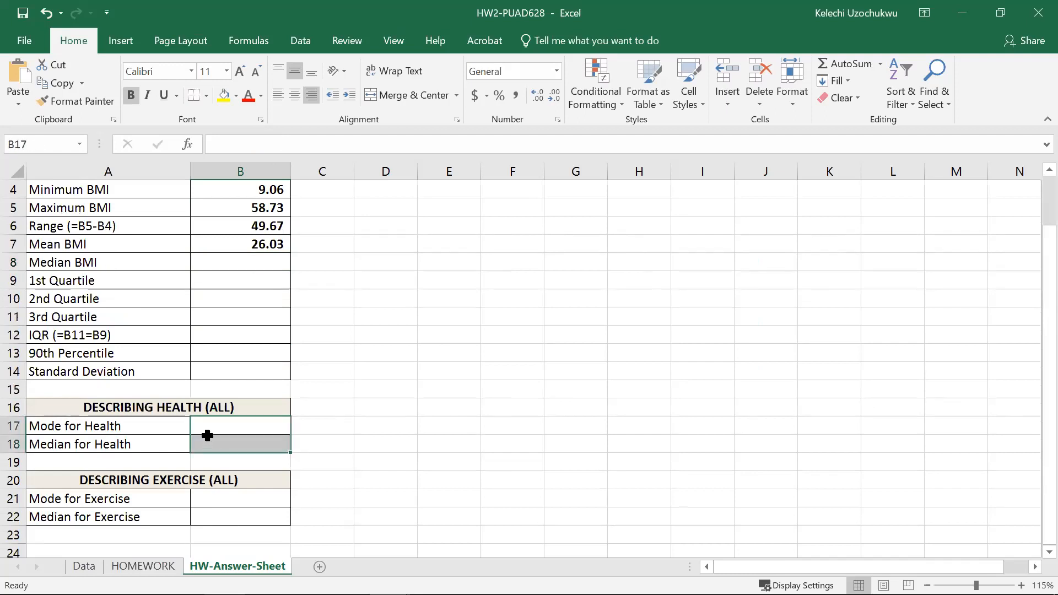
- Fill the 1st Quartile cell B9 with a QUARTILE.EXC formula over Data!J:J, using 1 as the quart argument
left_click(210, 277)
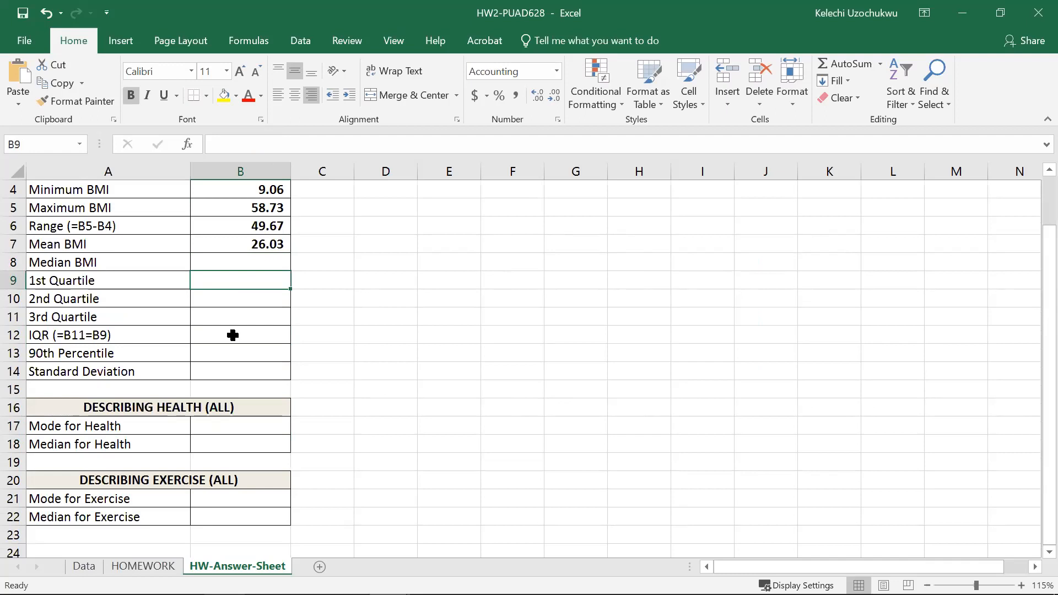
type("=")
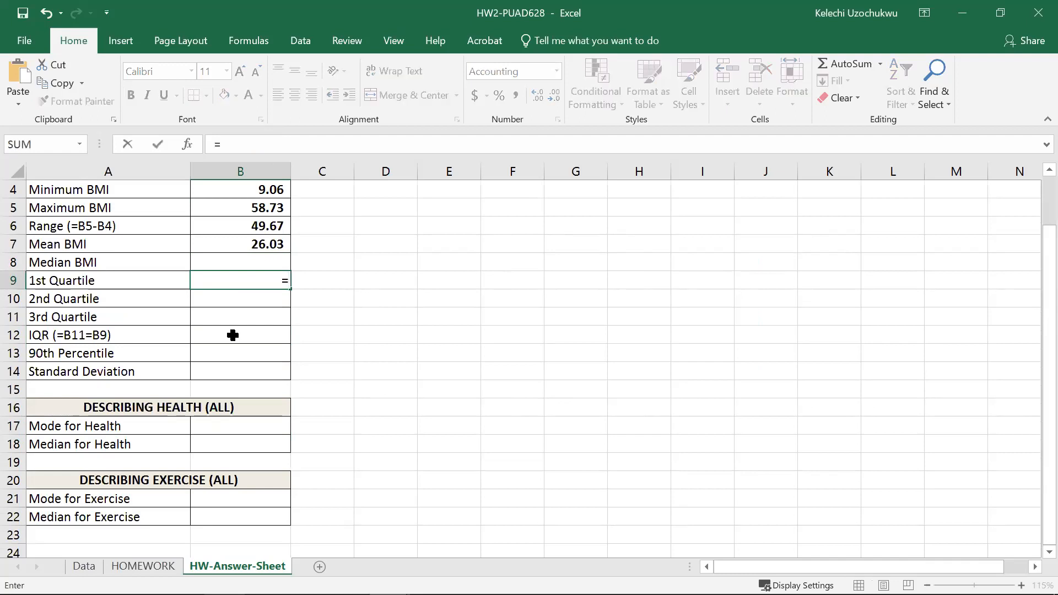
type("Q")
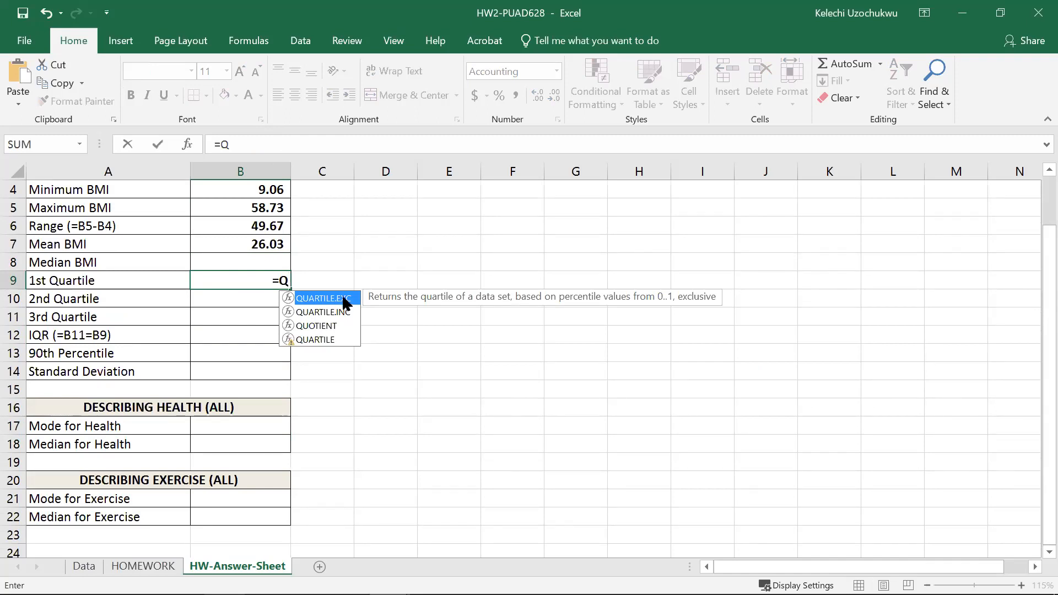
key("Tab")
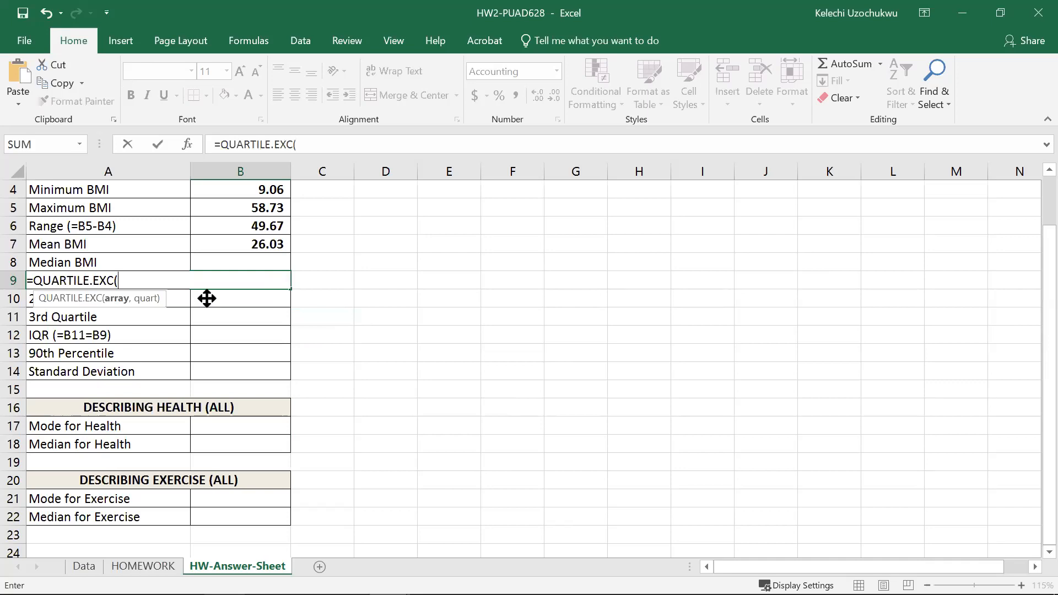
type("Data!J:J)")
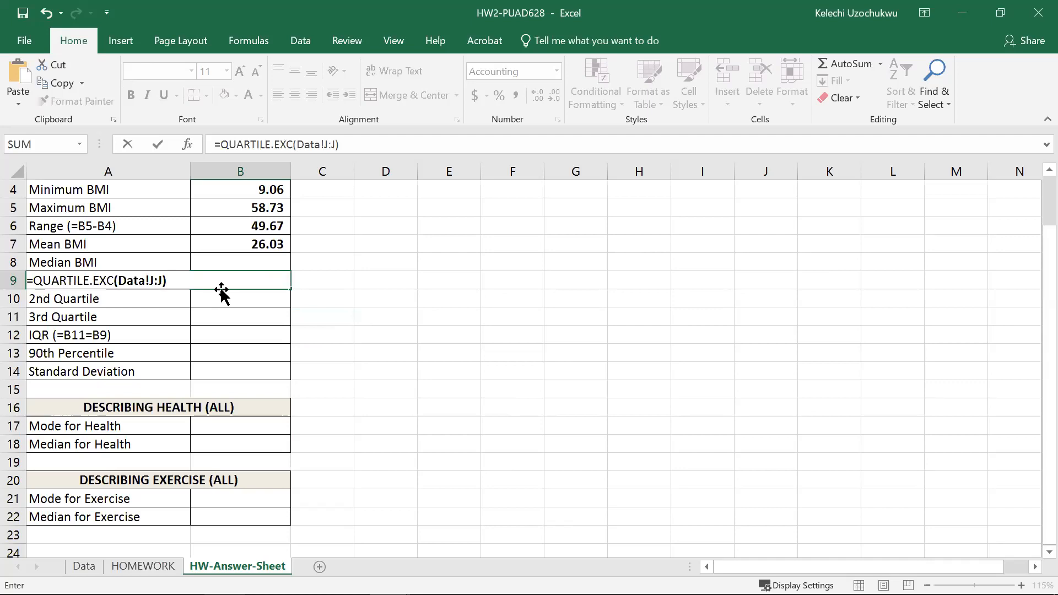
key("BackSpace")
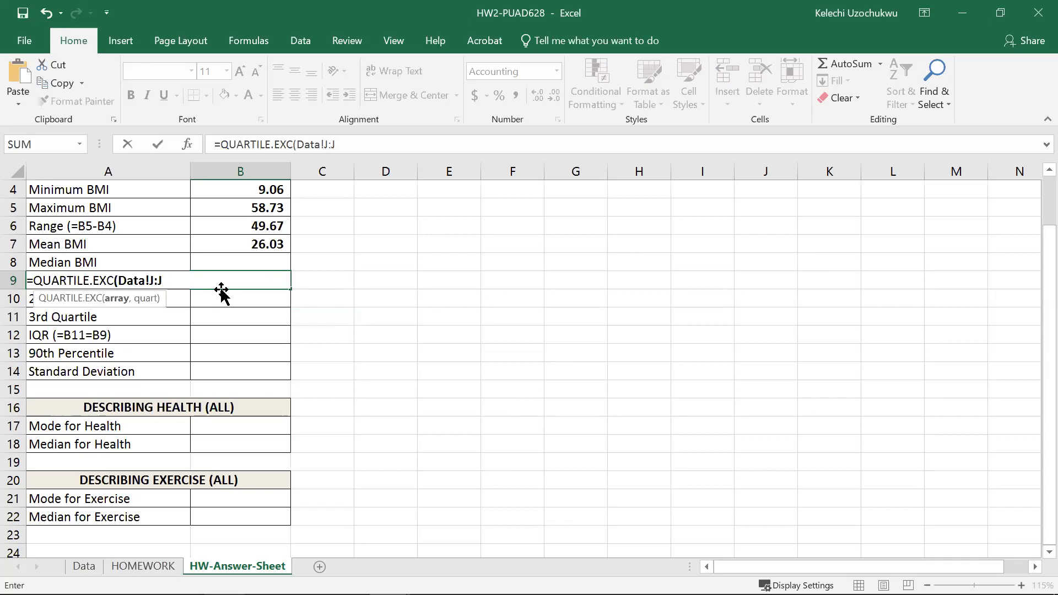
type(",")
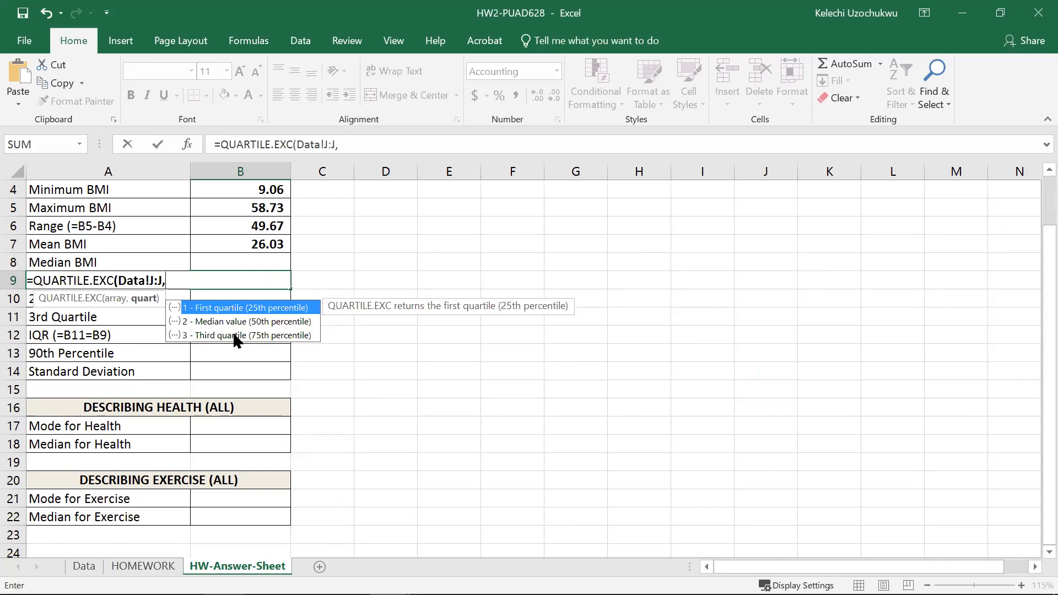
type("1")
key("Return")
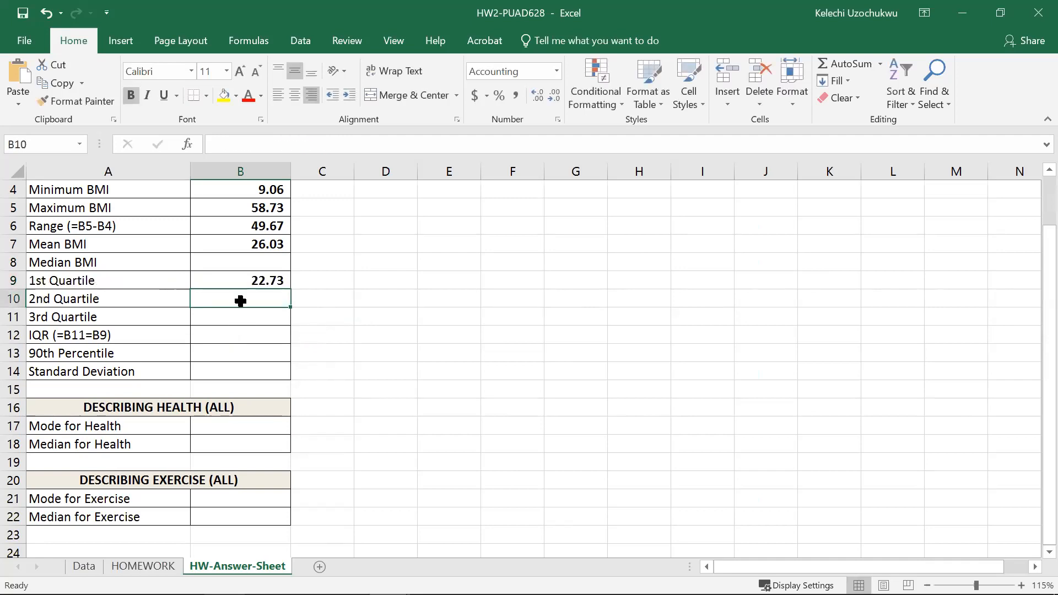
- Fill the 2nd Quartile cell B10 with a QUARTILE.EXC formula over Data!J:J, using 2 as the quart argument
type("=")
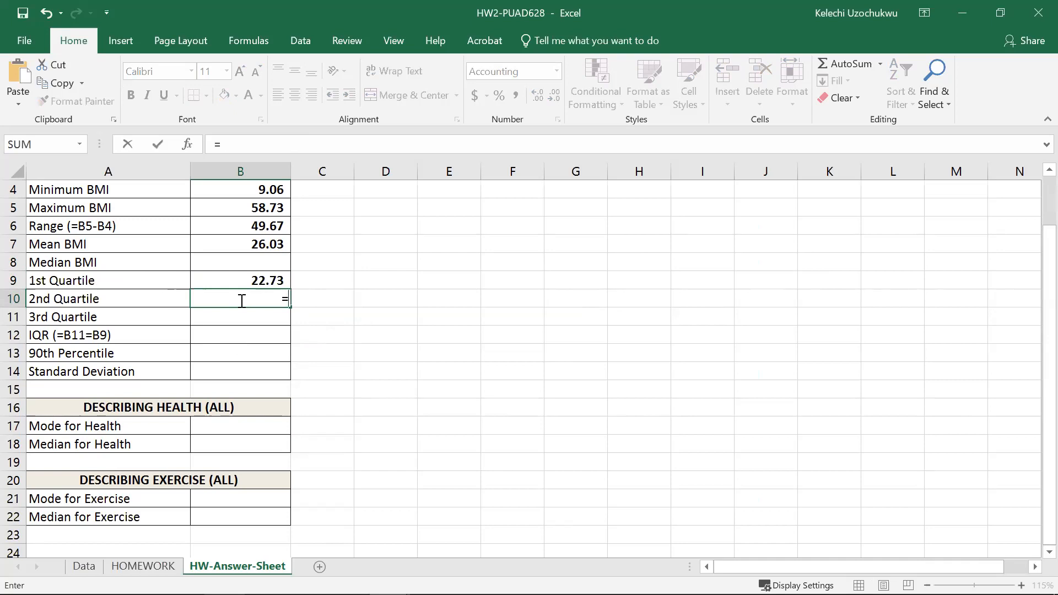
type("Q")
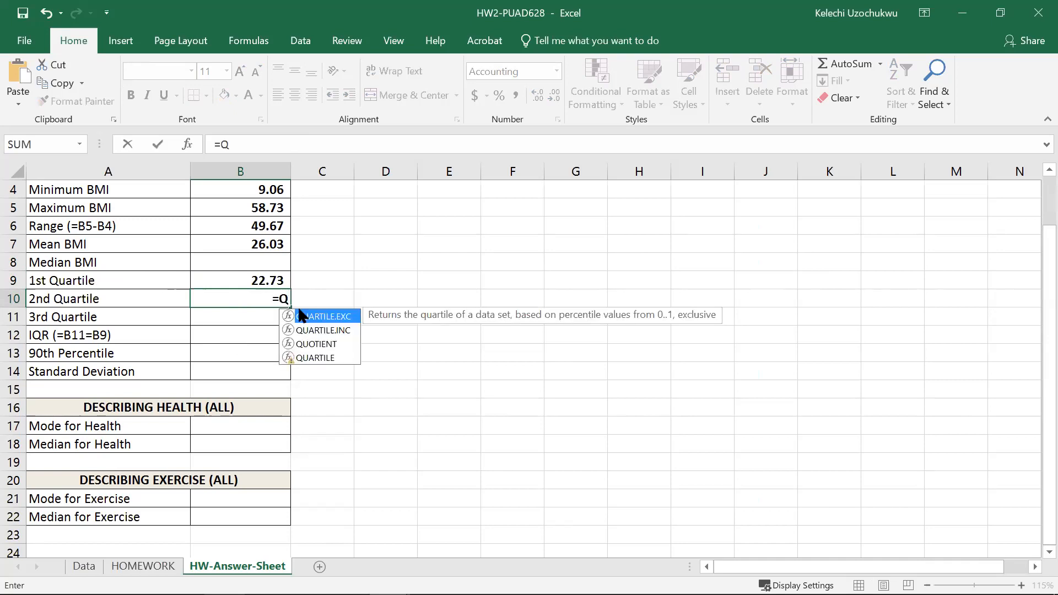
key("Tab")
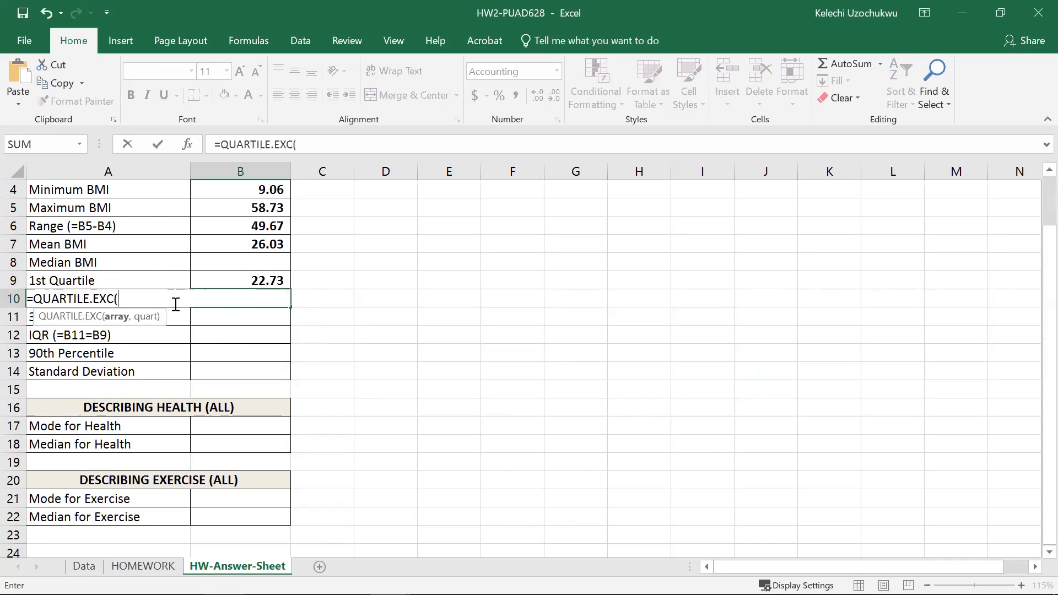
type("Data!J:J)")
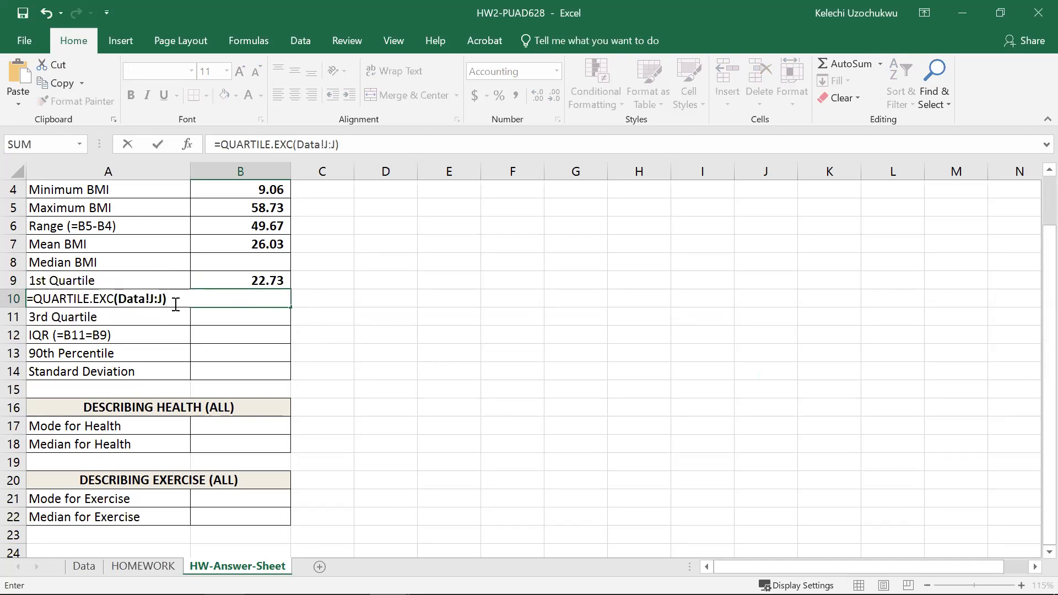
key("BackSpace")
type(",")
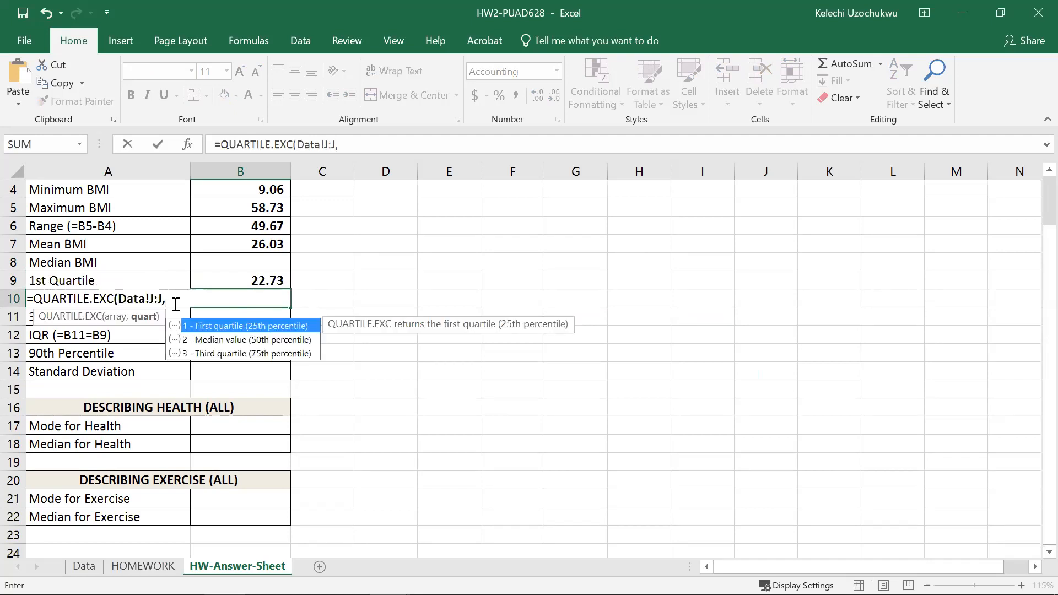
double_click(214, 339)
key("Return")
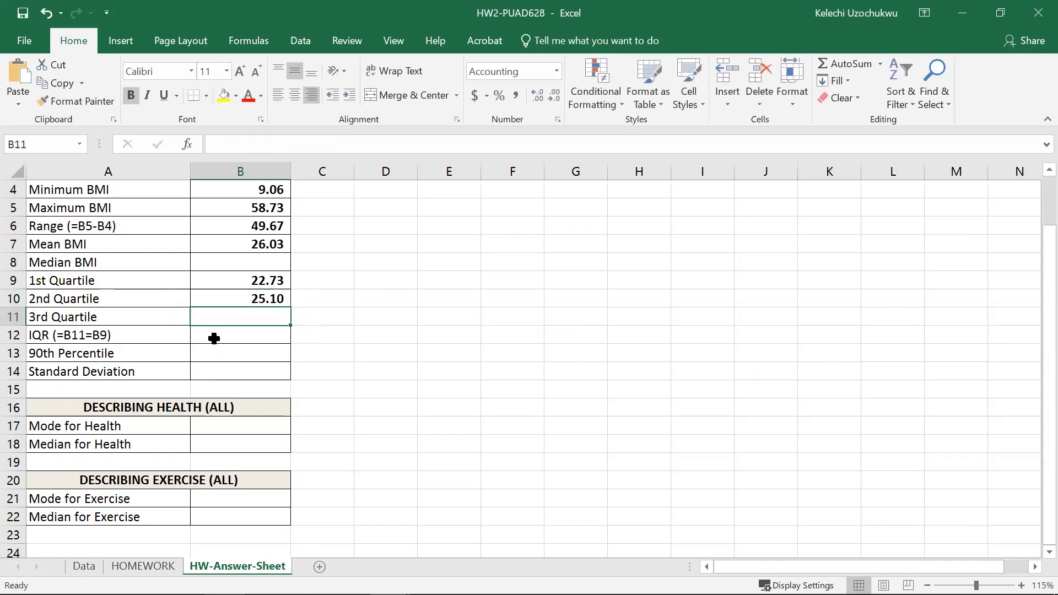
- Fill the 90th Percentile cell B13 with a PERCENTILE.EXC formula over Data!J:J, using .9 as the k argument
left_click(226, 356)
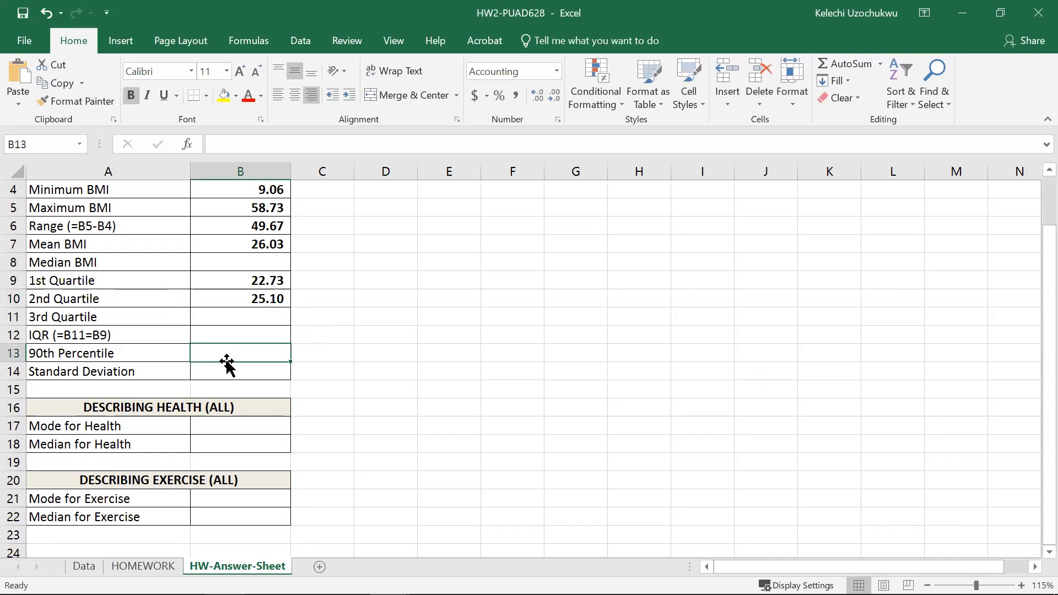
type("=")
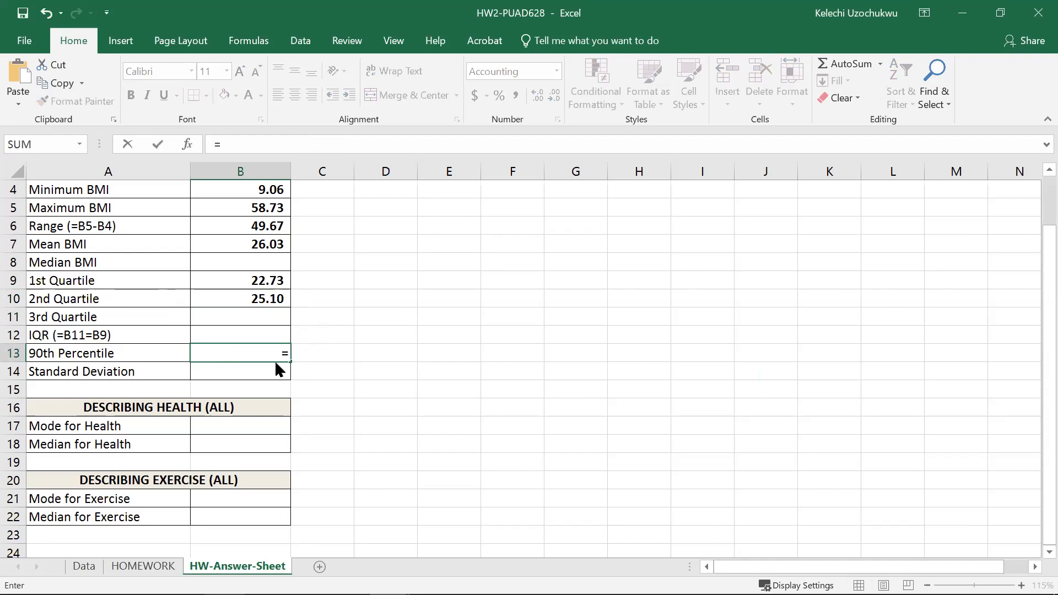
type("PER")
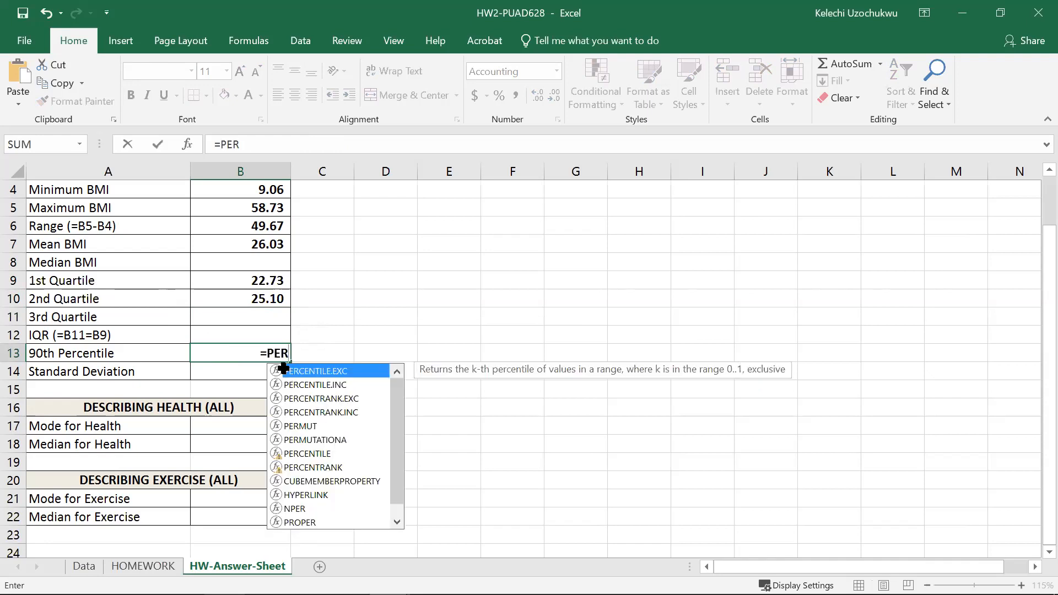
double_click(284, 370)
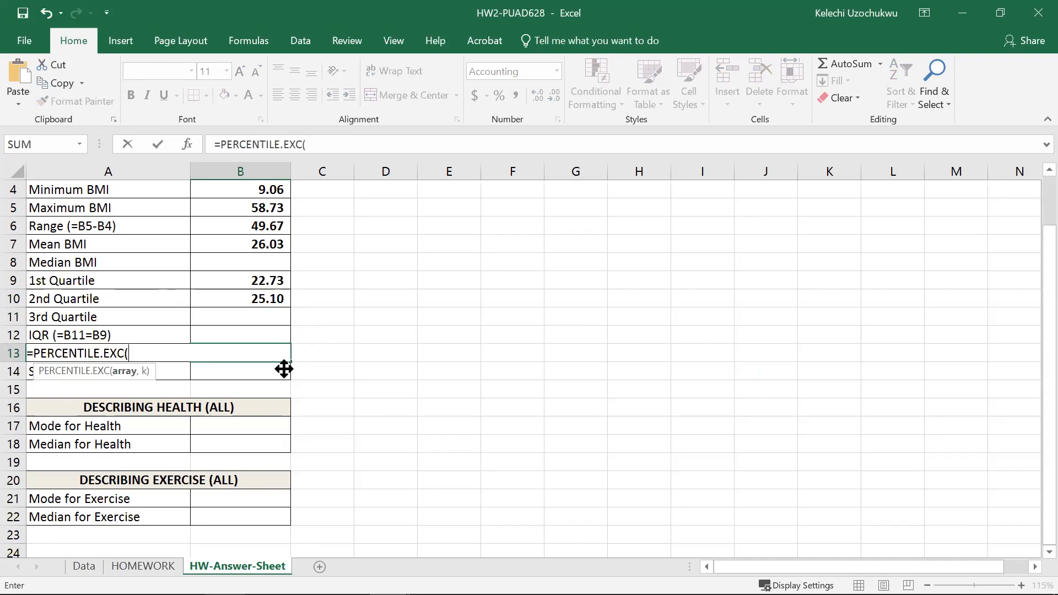
type("Data!J:J)")
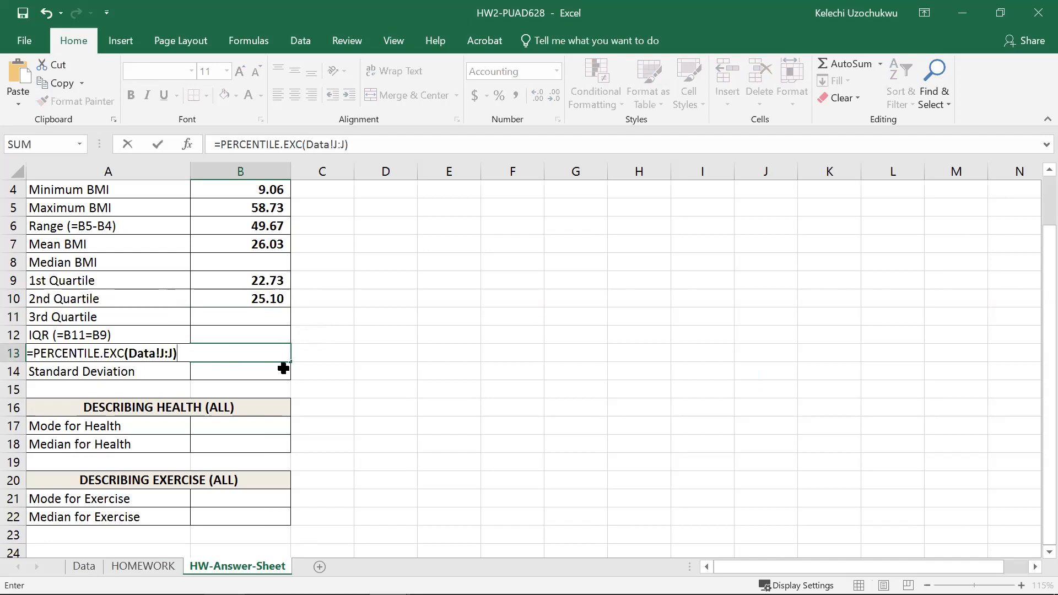
key("BackSpace")
type(",.")
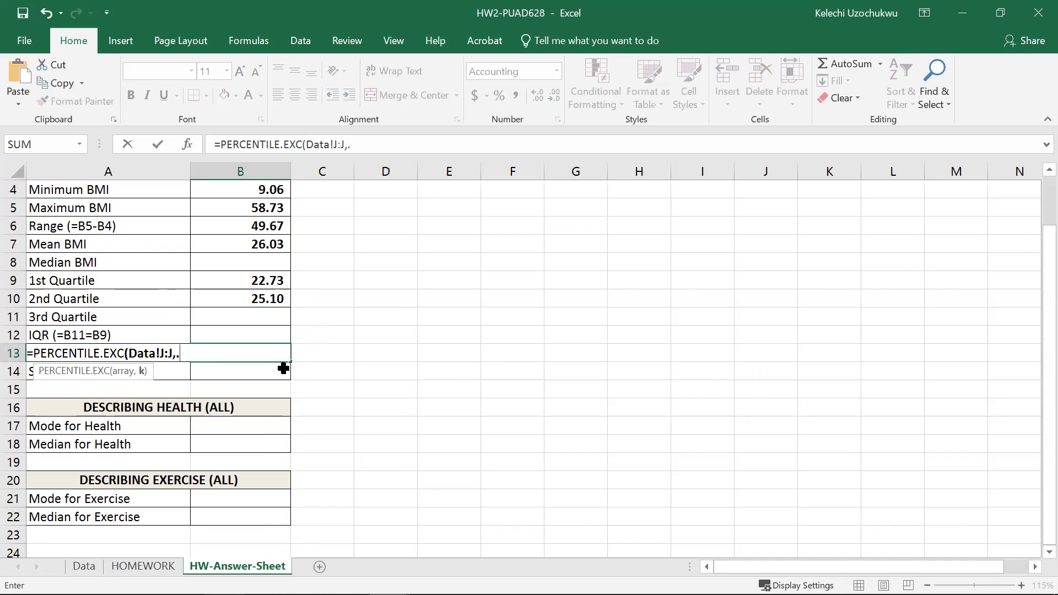
type("9")
key("Return")
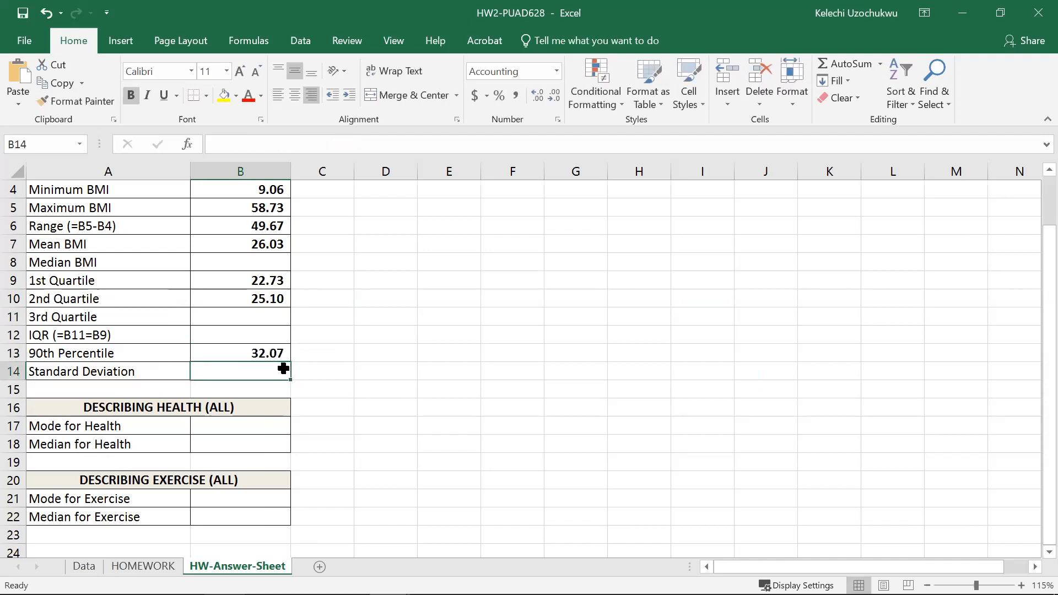
- Examine the Health and Exercise questions on the answer sheet and the filter value lists of the health and exercise columns on the Data sheet
left_click(243, 421)
left_click_drag(115, 421, 230, 440)
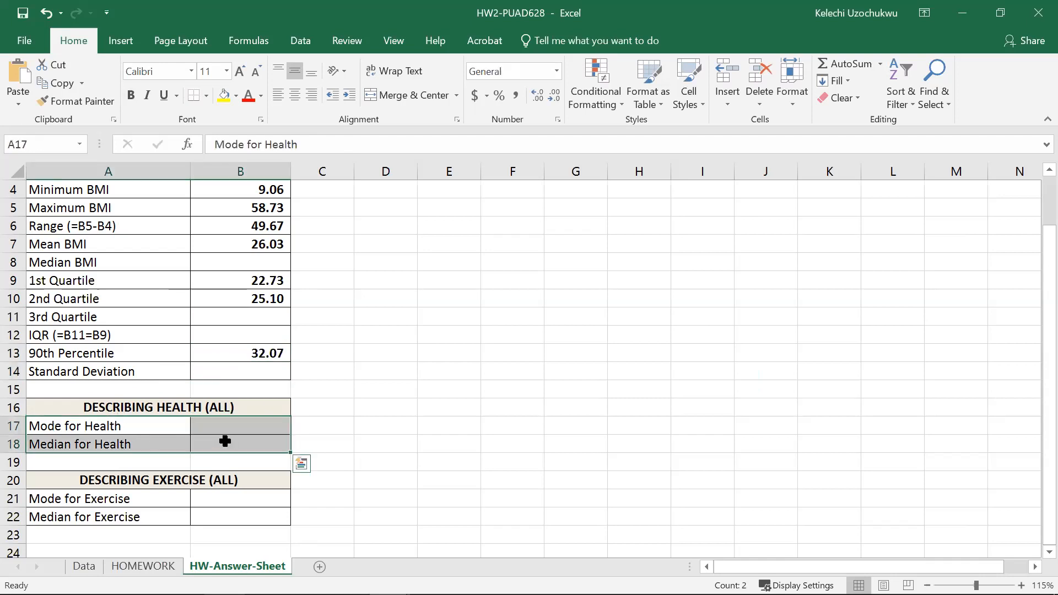
left_click(84, 566)
left_click(232, 566)
left_click(136, 517)
left_click(84, 566)
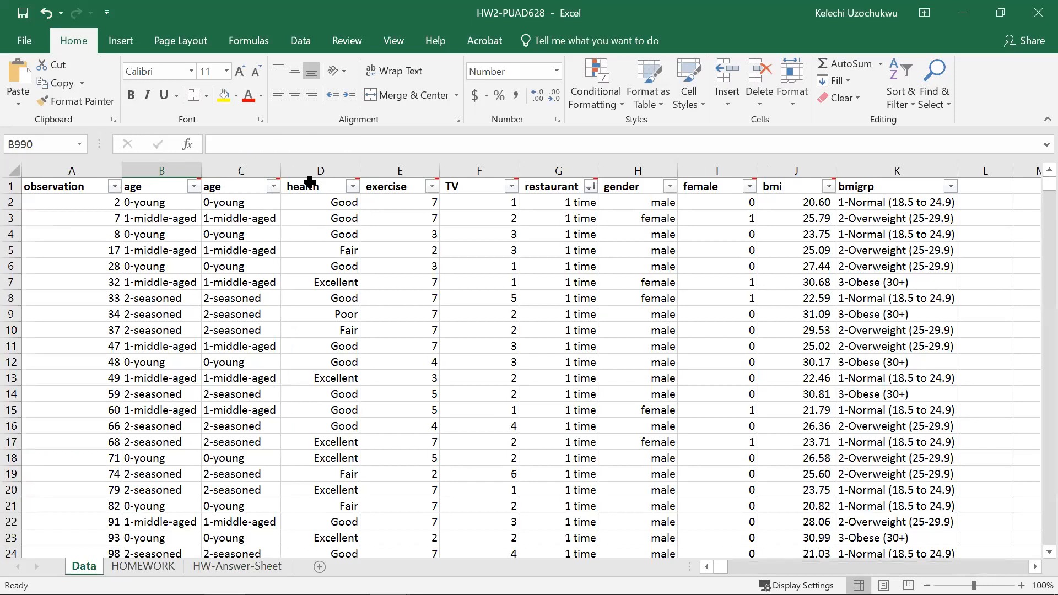
left_click(353, 188)
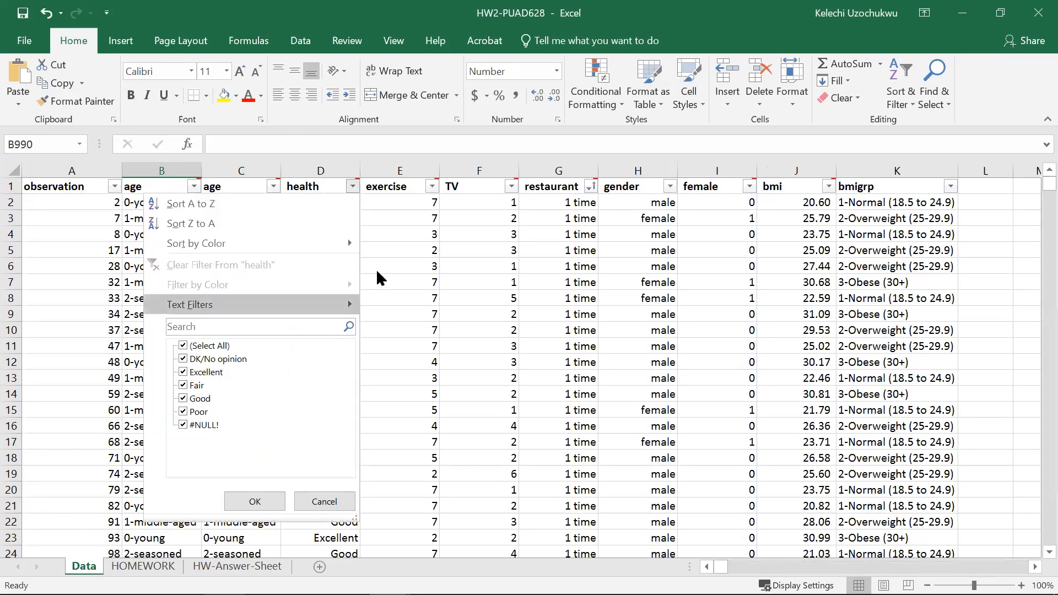
left_click(433, 186)
left_click(433, 188)
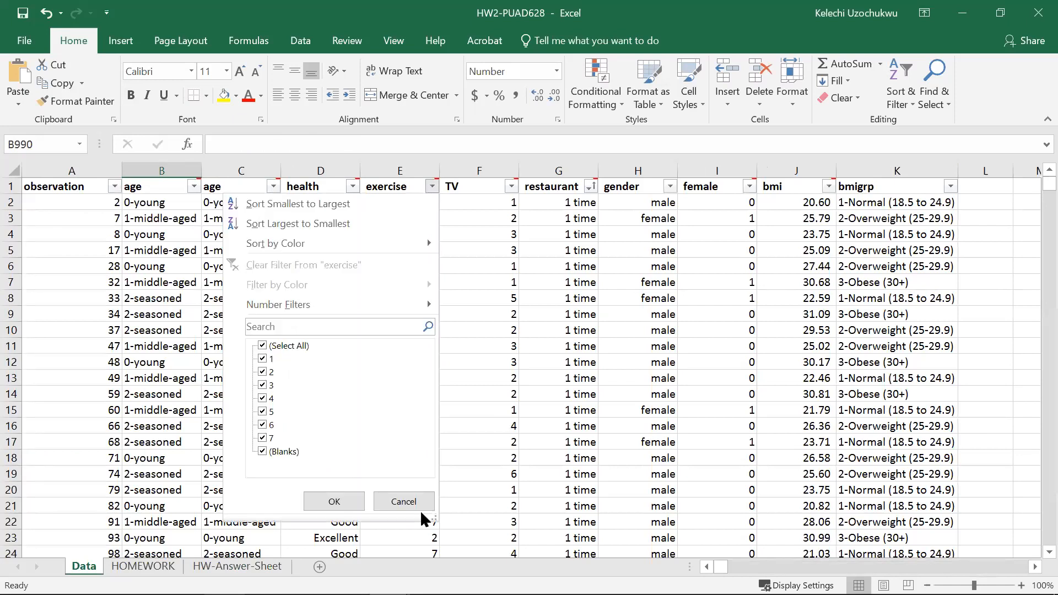
left_click(404, 502)
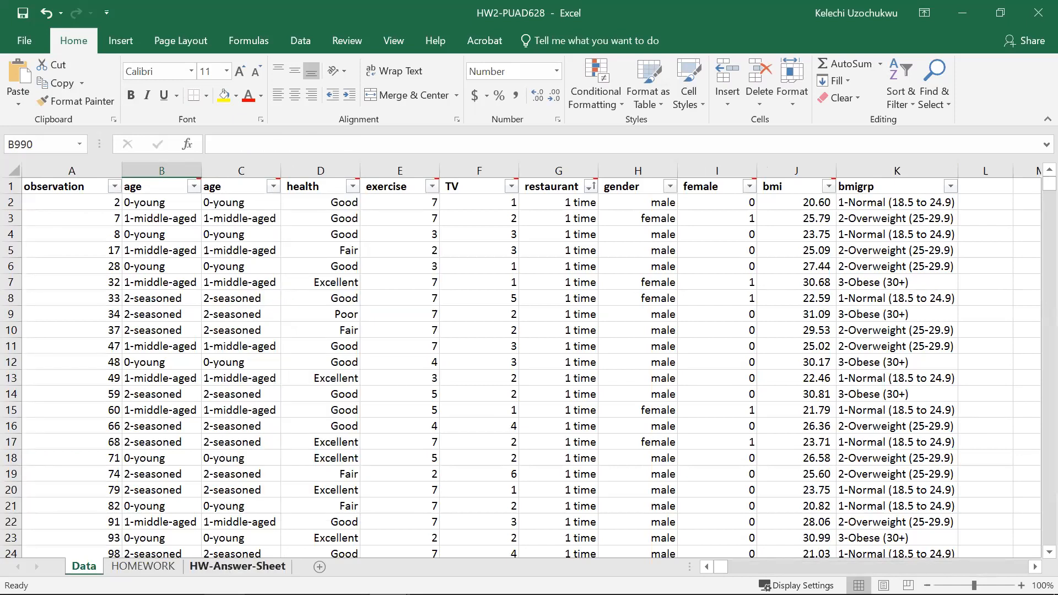
left_click(232, 566)
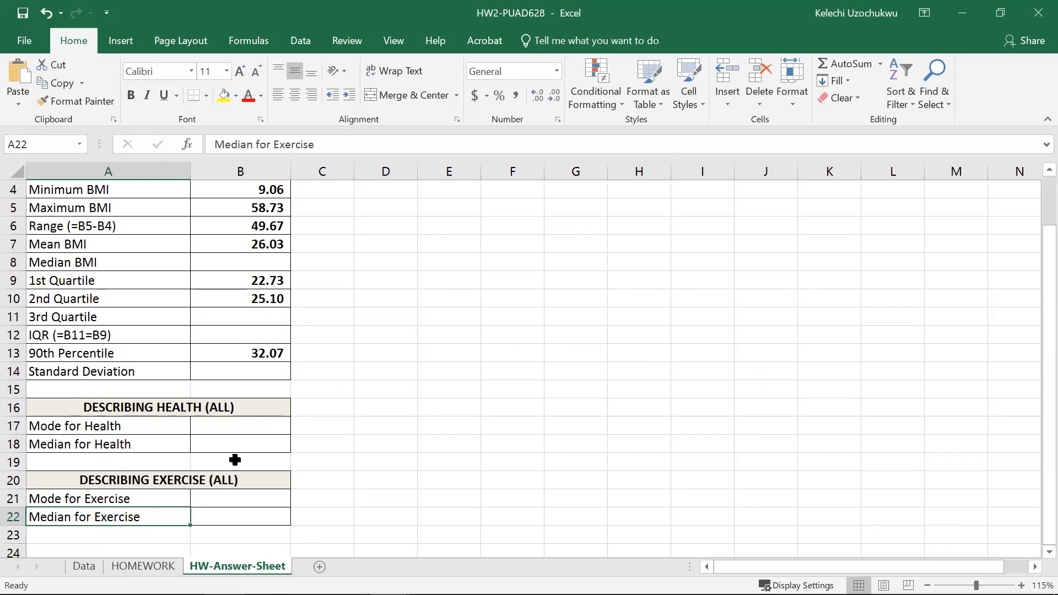
- Fill the Mode for Health cell B17 with a MODE.SNGL formula over the health column, Data!D:D
left_click(232, 426)
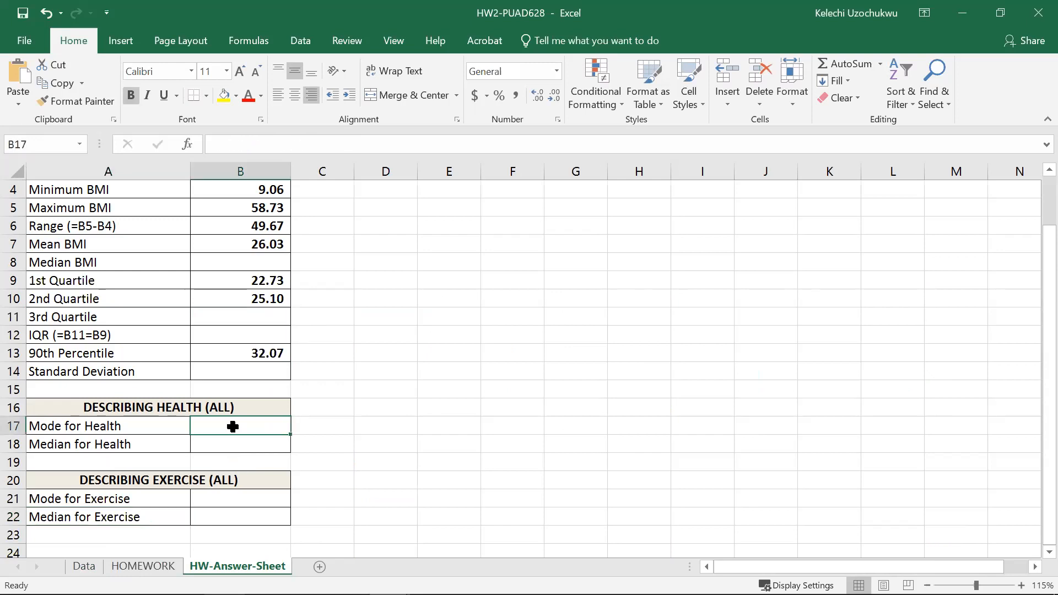
type("=")
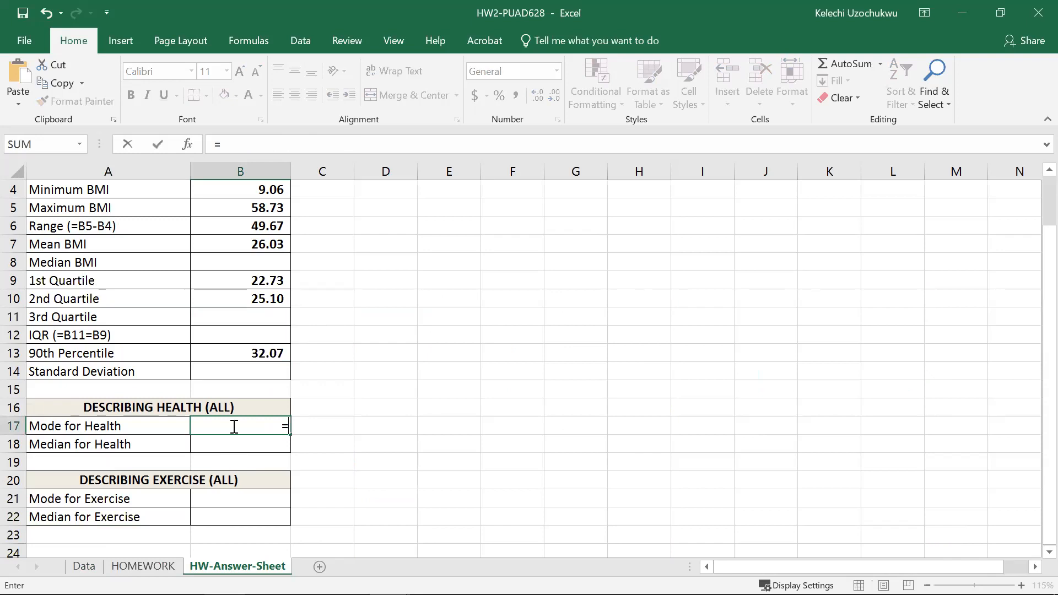
type("MODE")
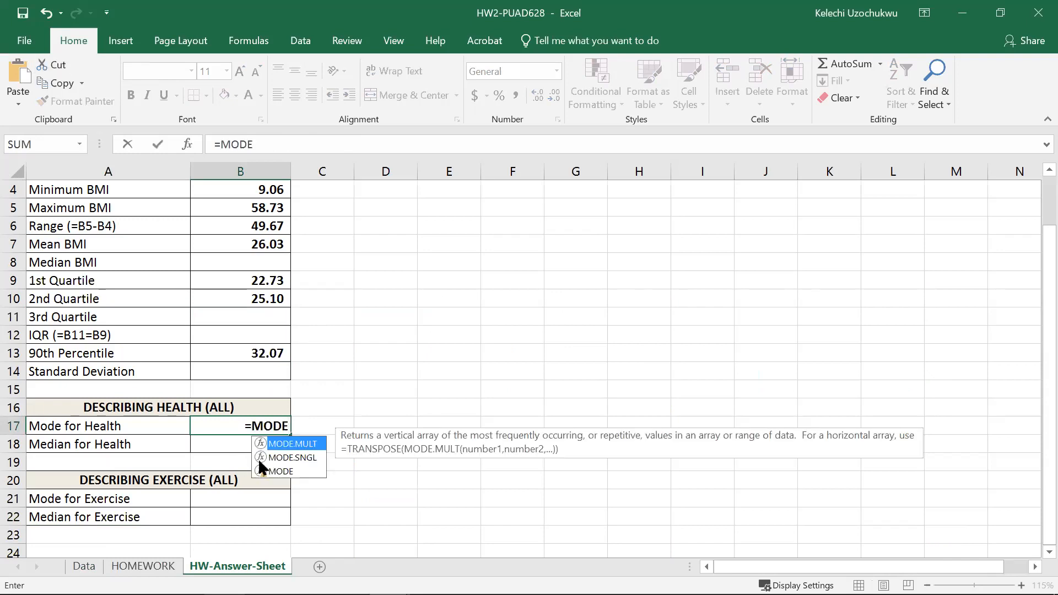
double_click(290, 454)
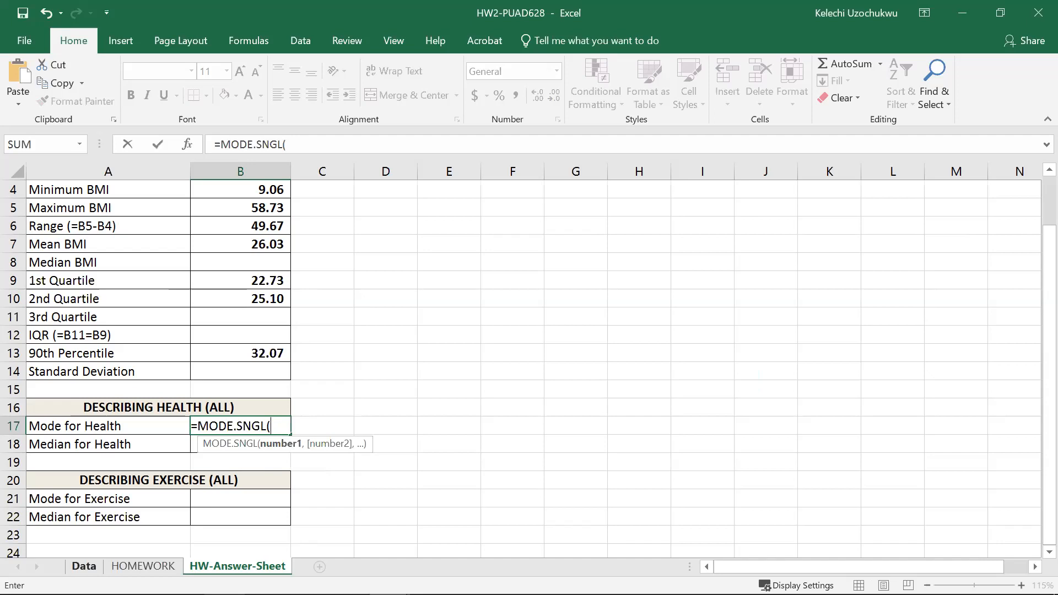
left_click(84, 566)
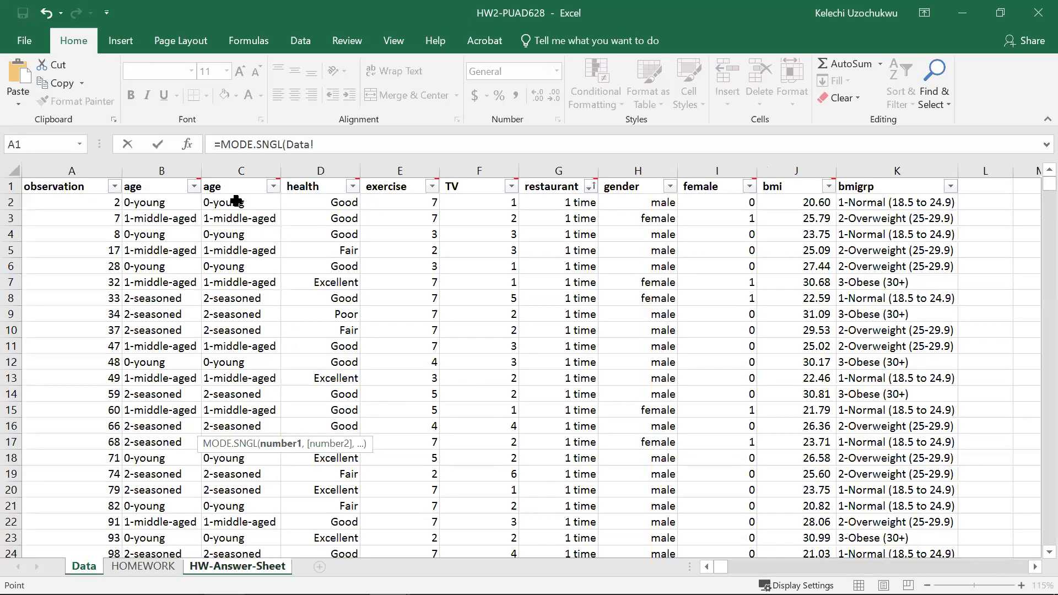
left_click(323, 171)
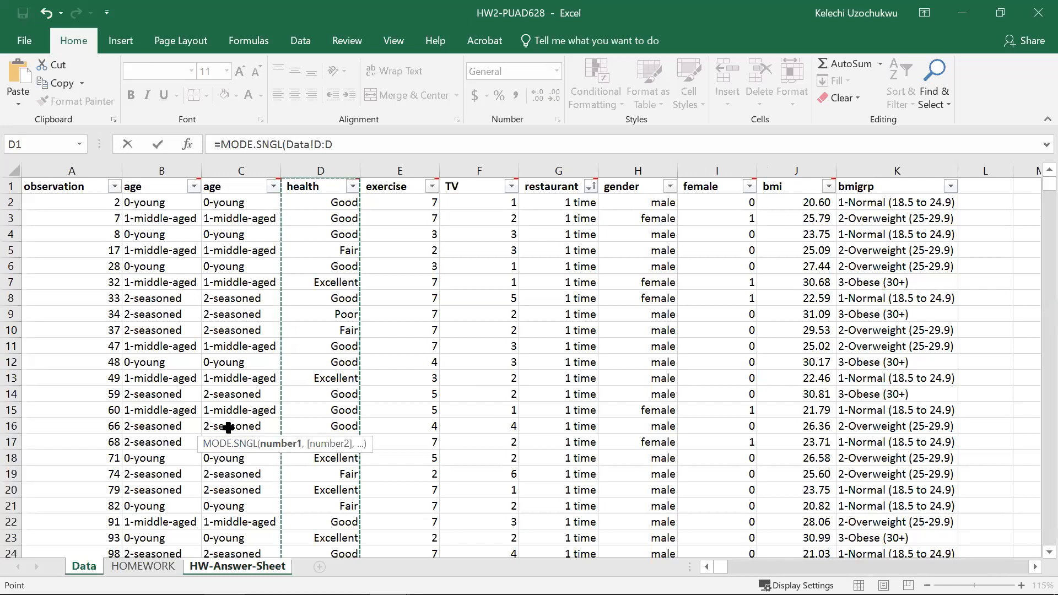
key("Return")
- Check the Mode for Health formula against the entries in the health column of the Data sheet
left_click(271, 429)
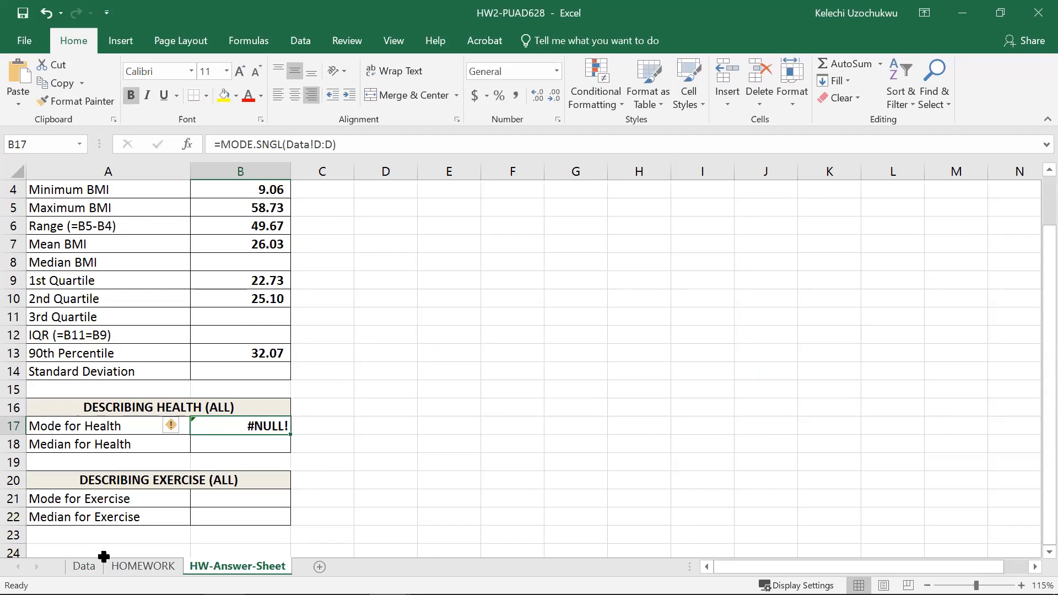
left_click(84, 566)
left_click(348, 170)
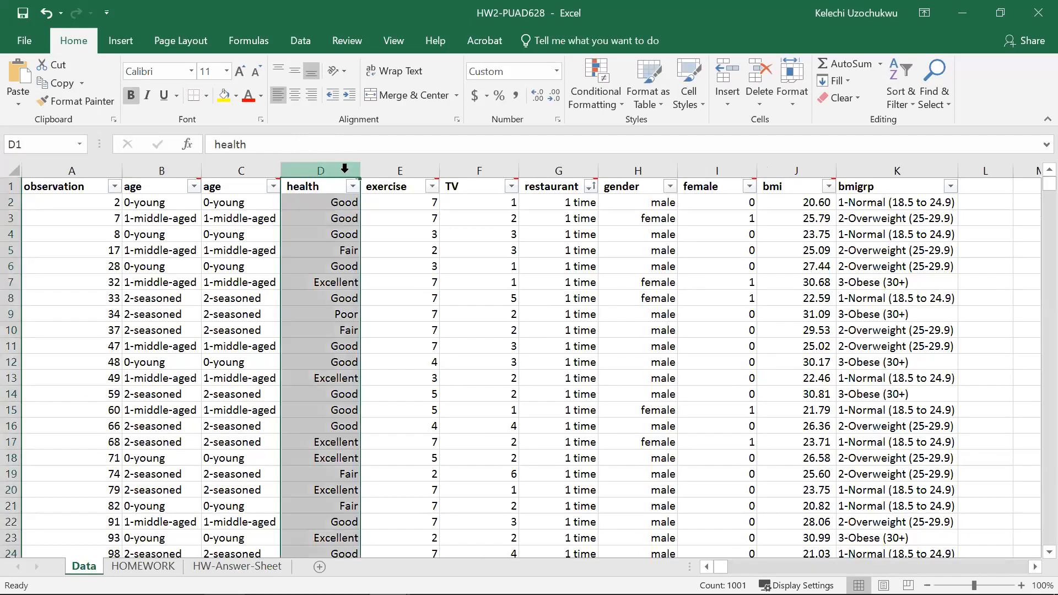
left_click(229, 566)
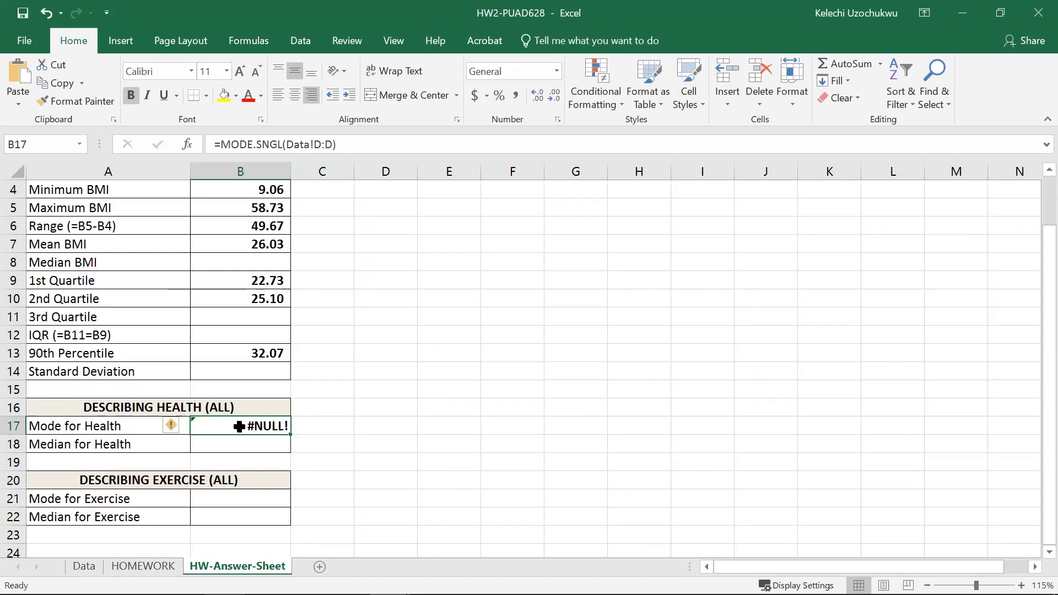
left_click(207, 503)
left_click(84, 566)
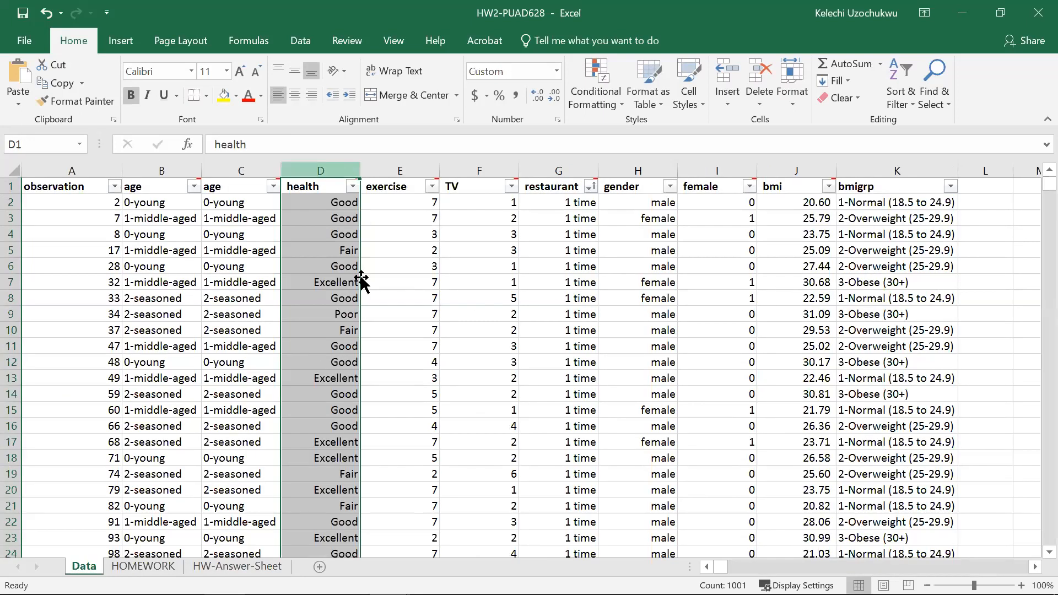
left_click(237, 566)
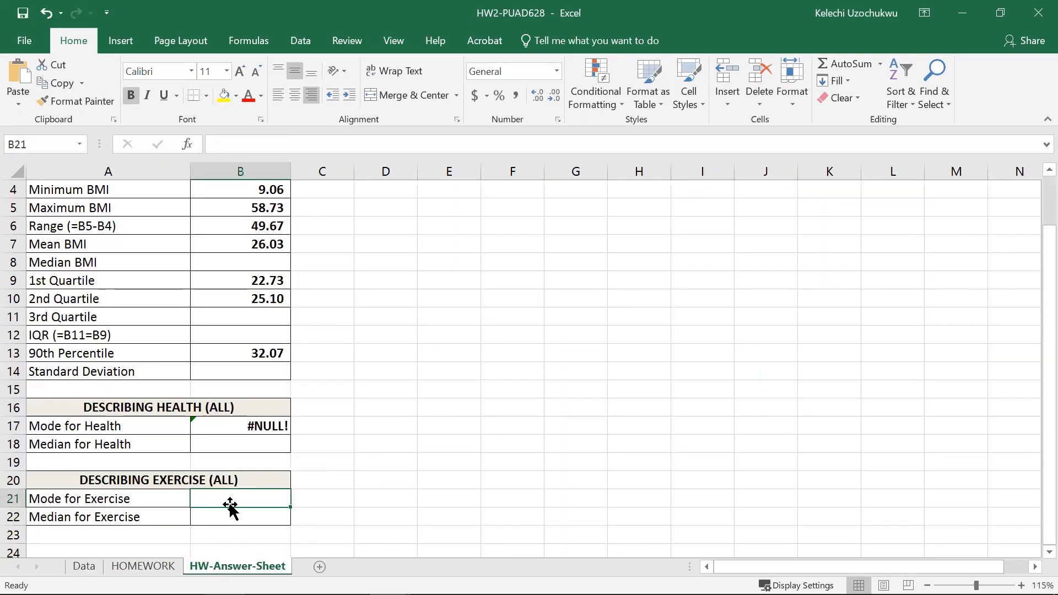
- Fill the Mode for Exercise cell B21 with a MODE.SNGL formula over the exercise column, Data!E:E
type("=")
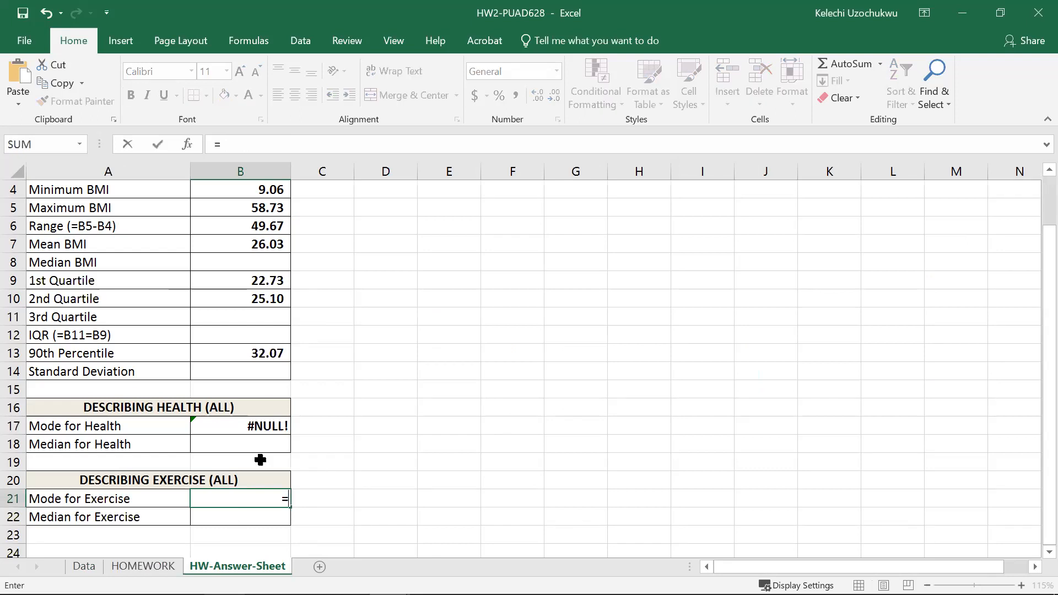
type("MOD")
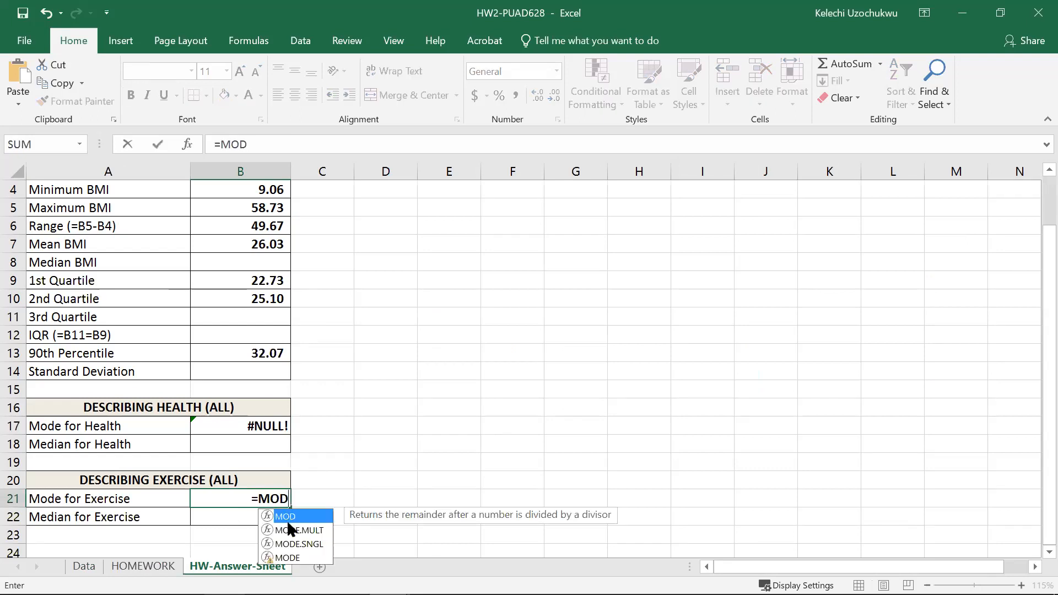
double_click(298, 544)
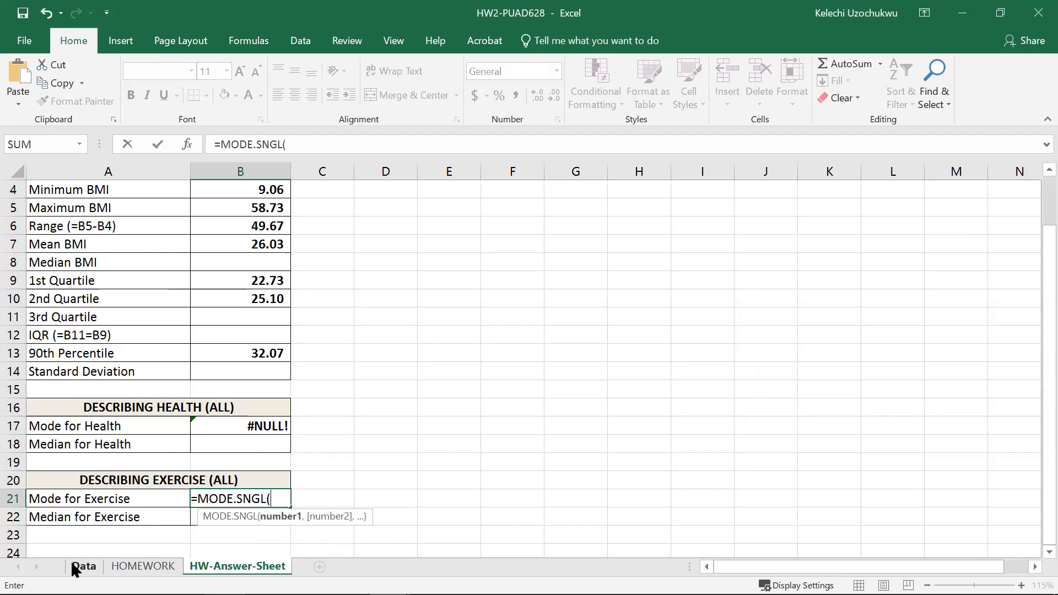
left_click(71, 562)
left_click(405, 168)
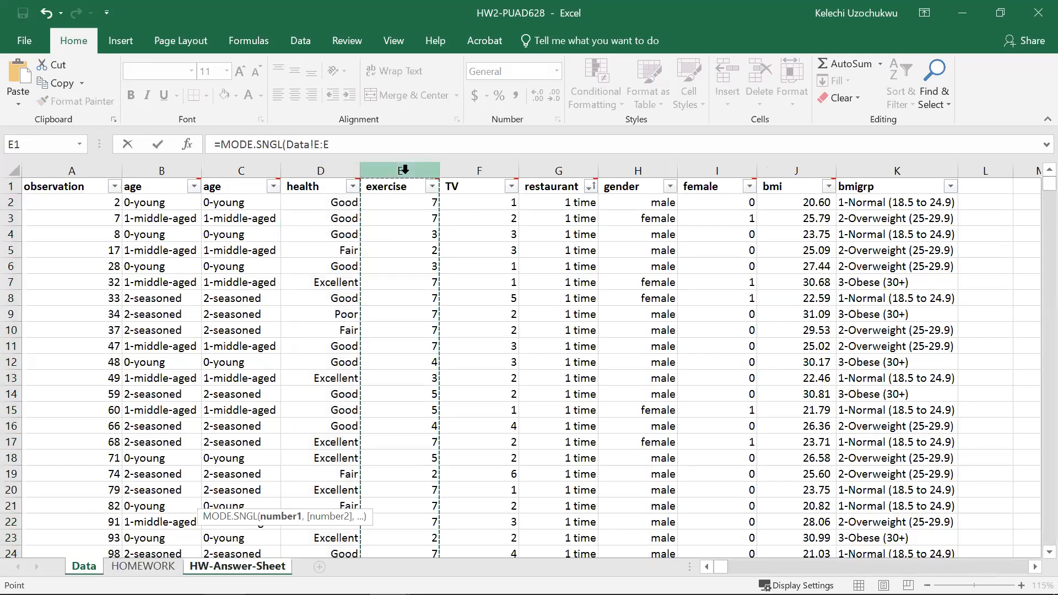
key("Return")
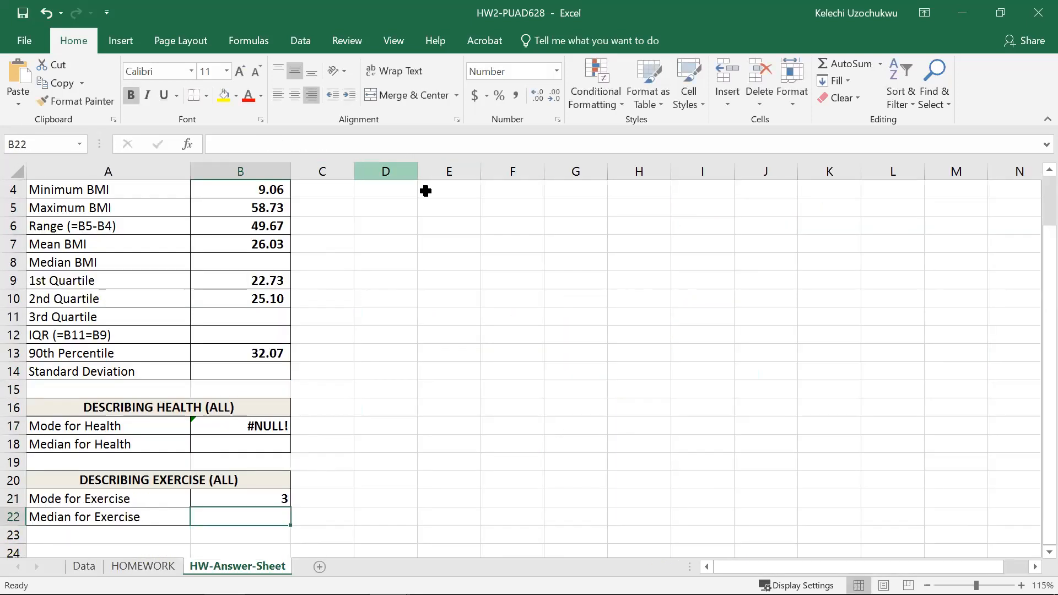
- Review the Mode for Exercise formula and the answer sheet, and open the descriptive statistics instructions on the HOMEWORK sheet
left_click(268, 501)
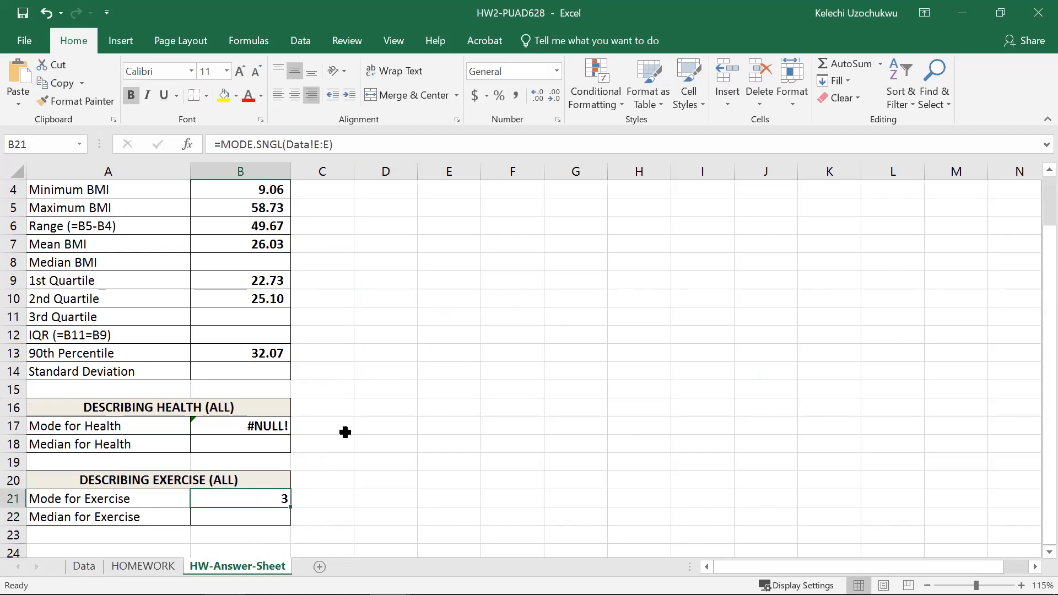
scroll(408, 358, "up", 1)
scroll(407, 348, "down", 5)
scroll(407, 348, "up", 5)
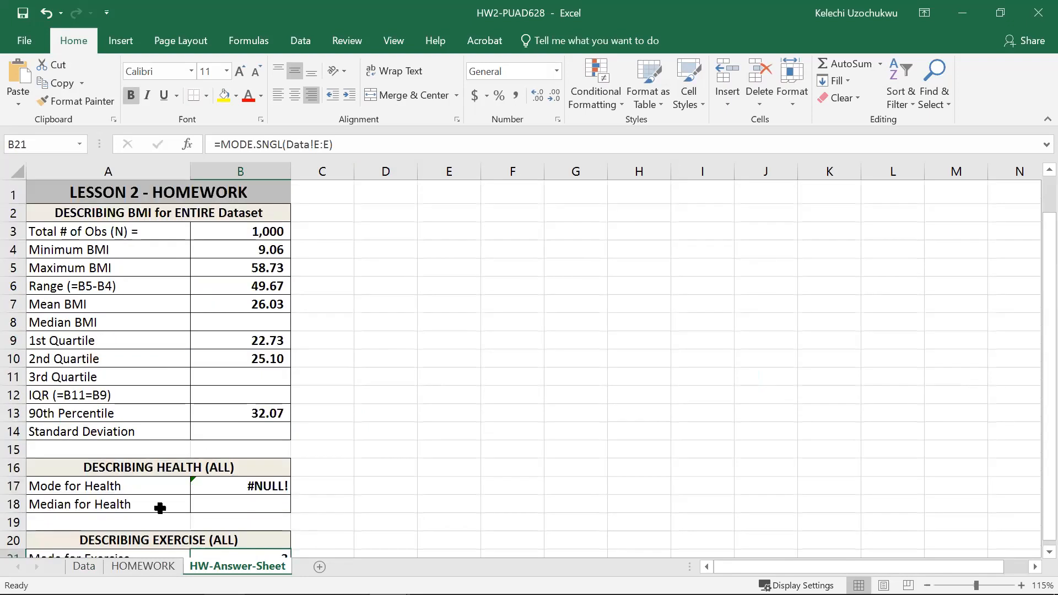
left_click(145, 566)
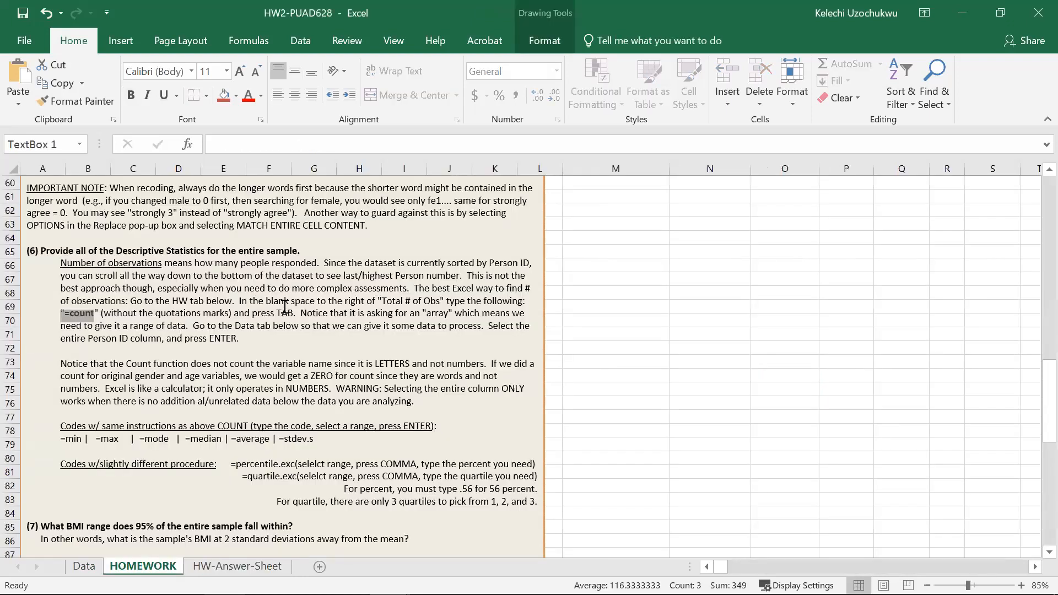